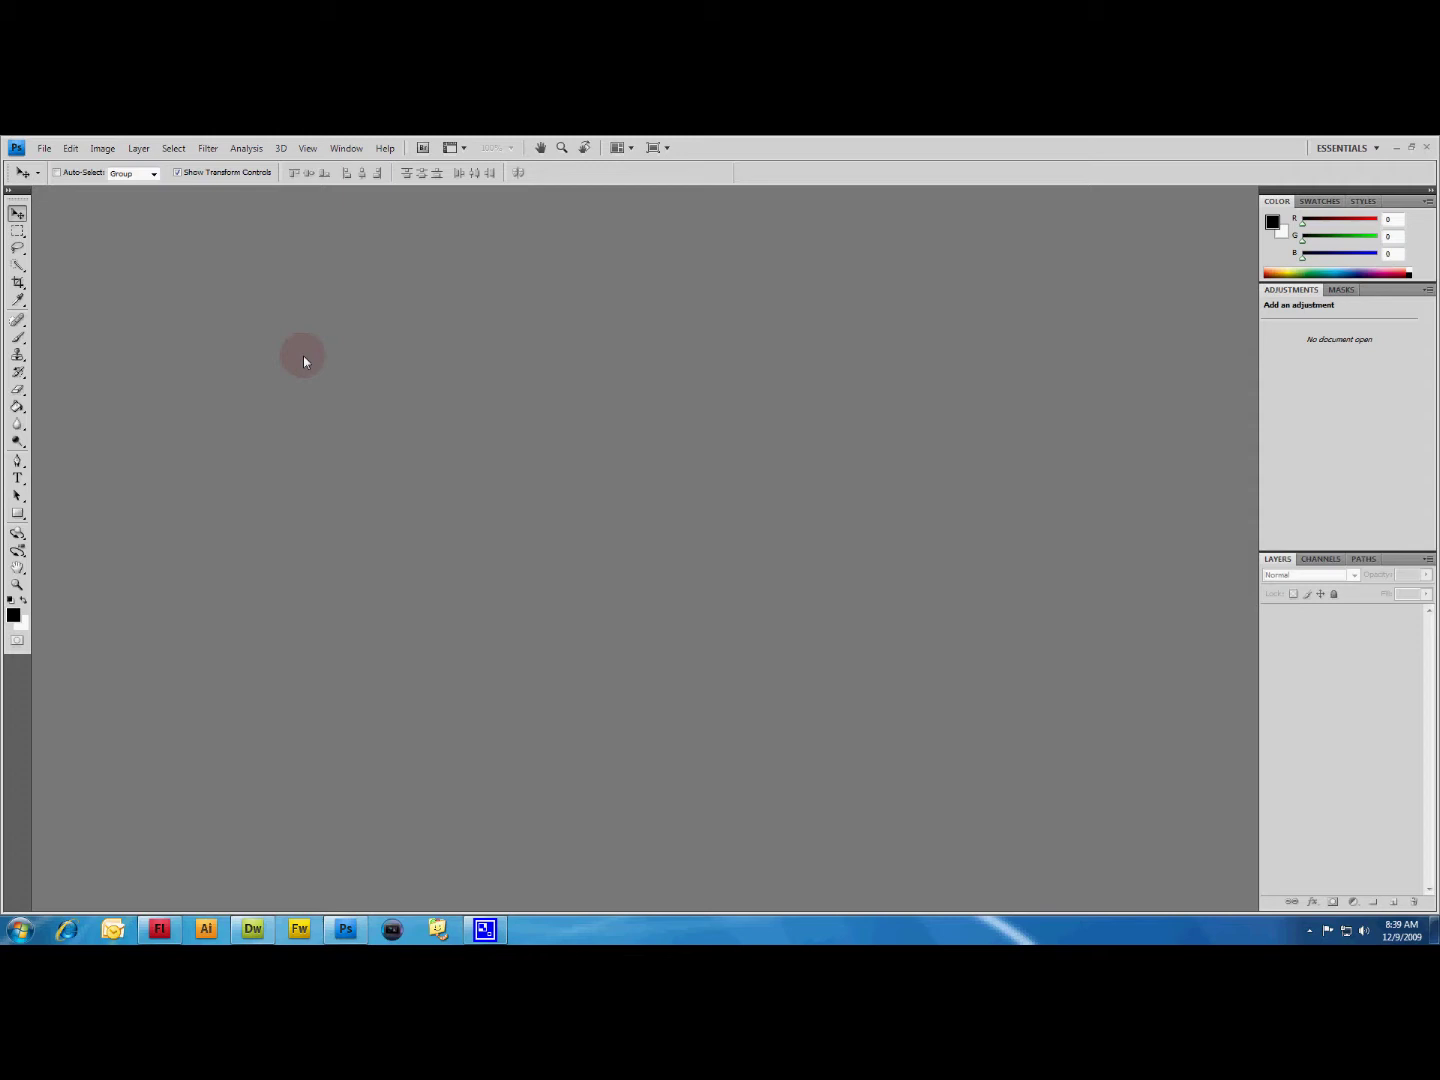
pyautogui.click(45, 149)
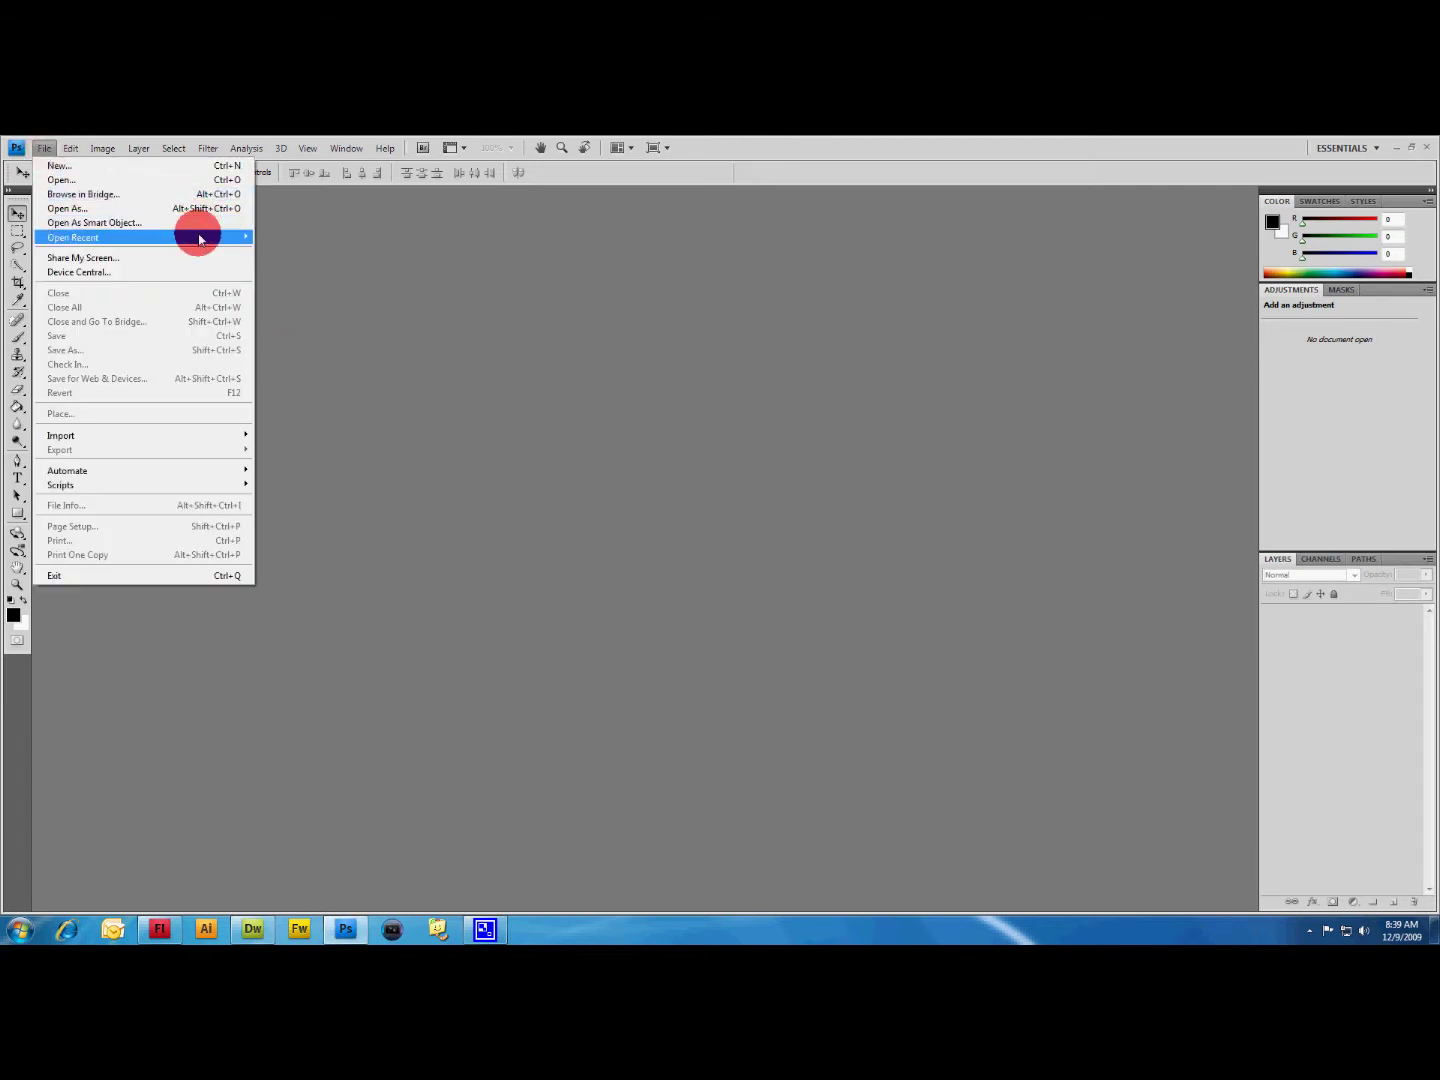
pyautogui.moveTo(195, 237)
pyautogui.click(289, 240)
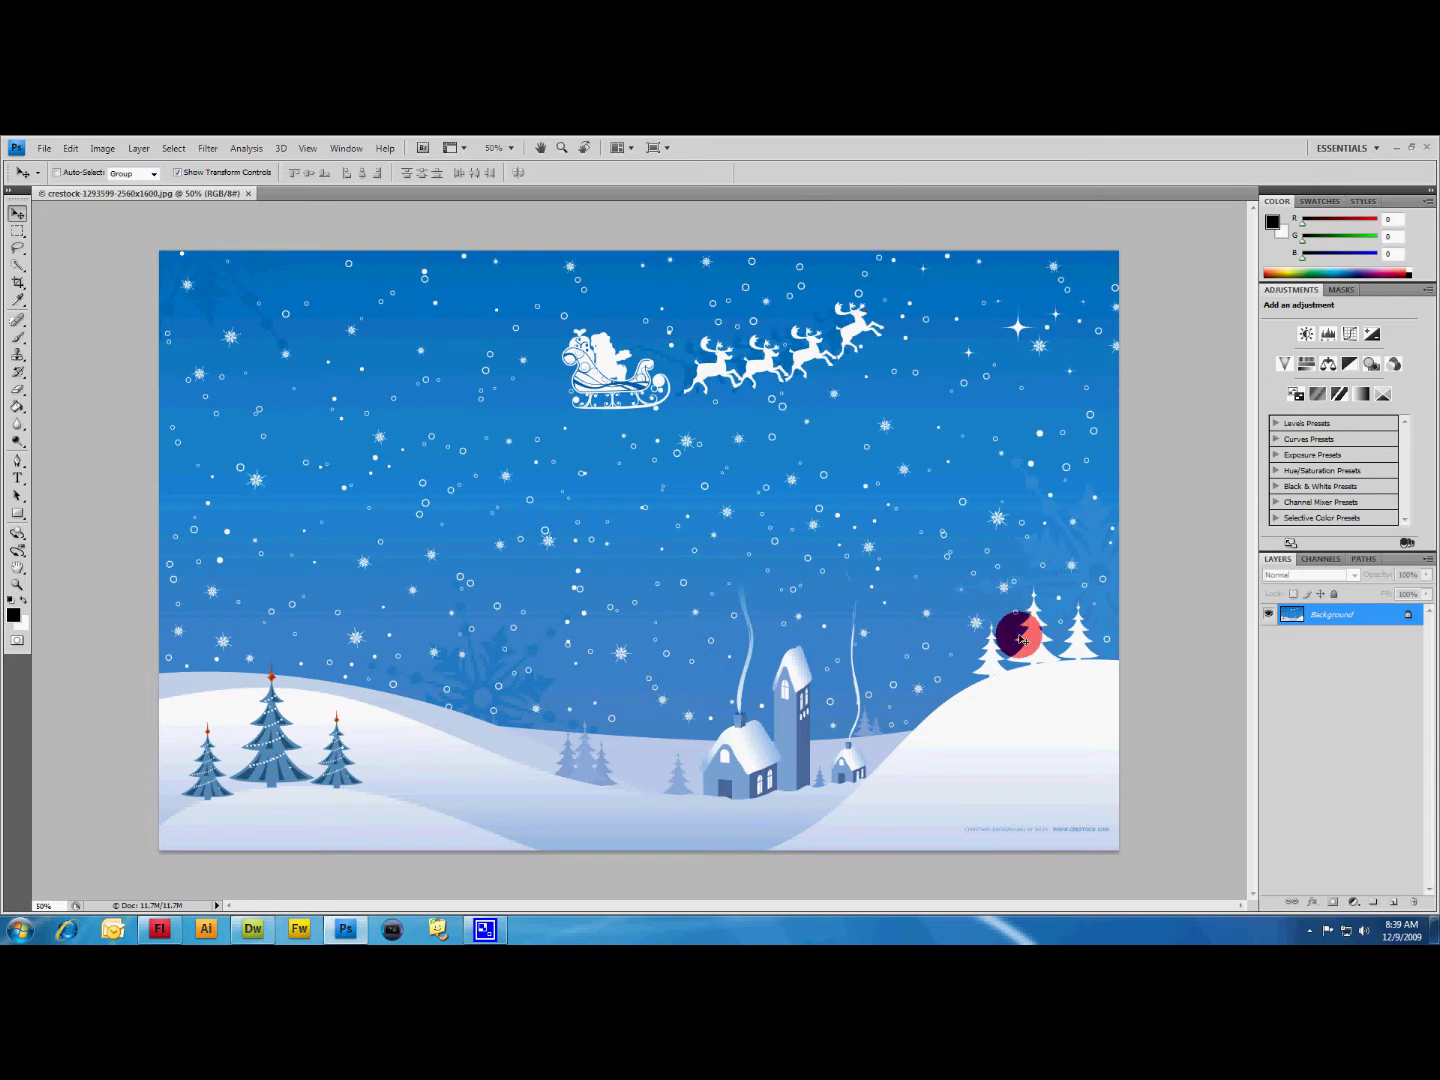
# Try to move the winter image while it is still on the locked Background layer.
pyautogui.doubleClick(1346, 616)
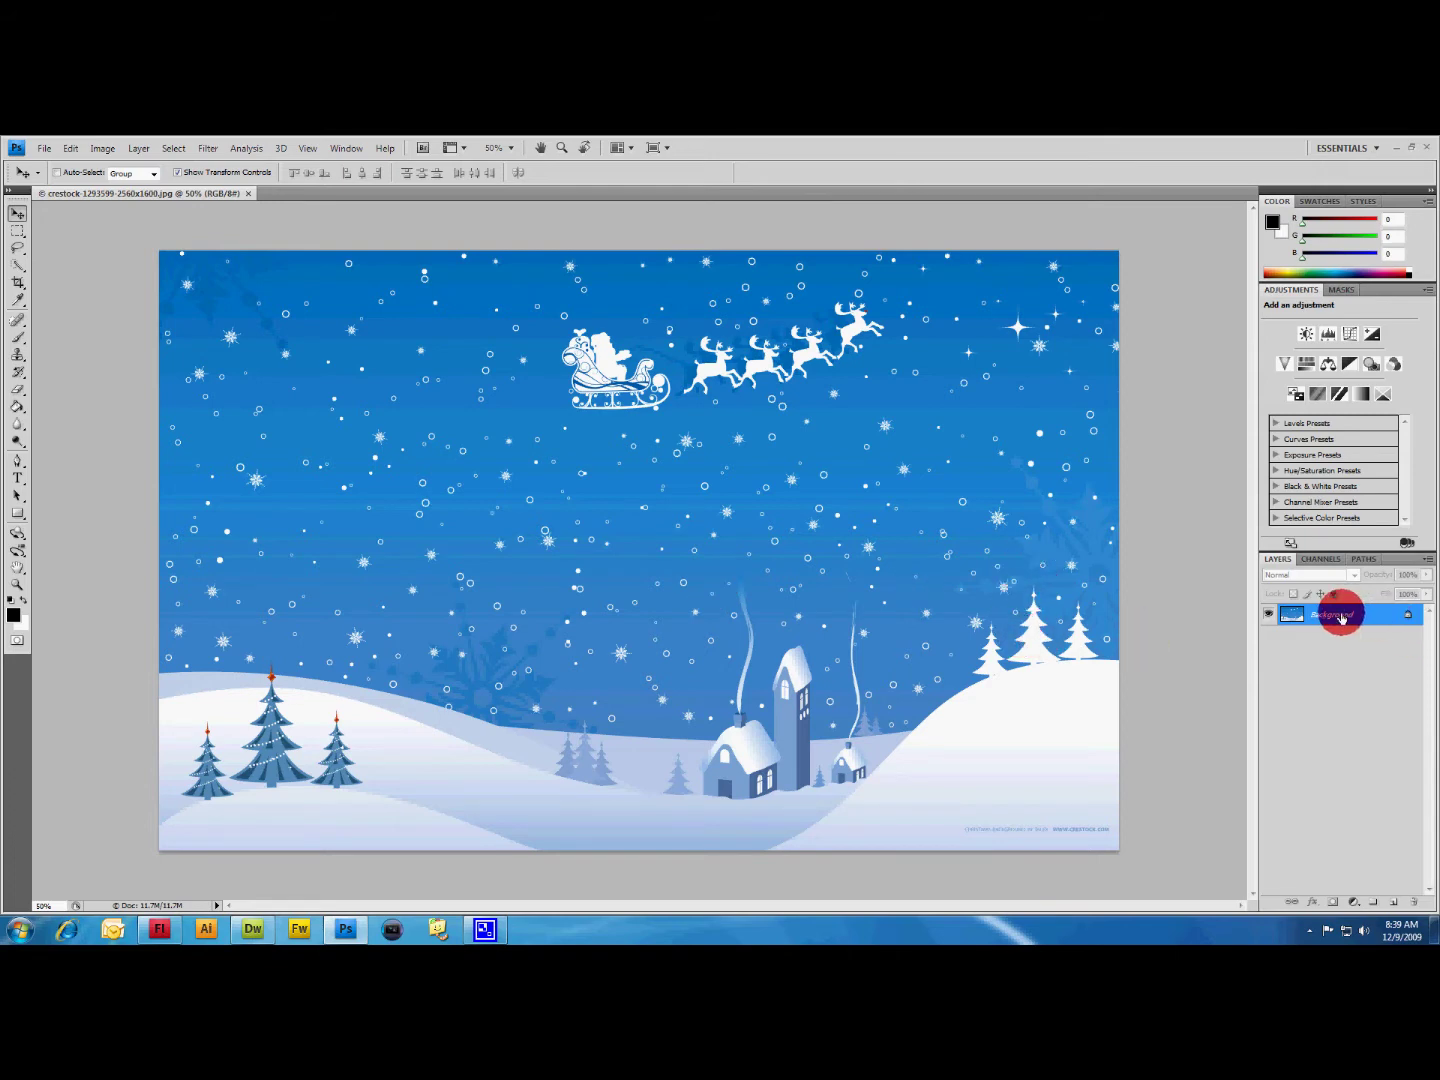
pyautogui.click(1128, 585)
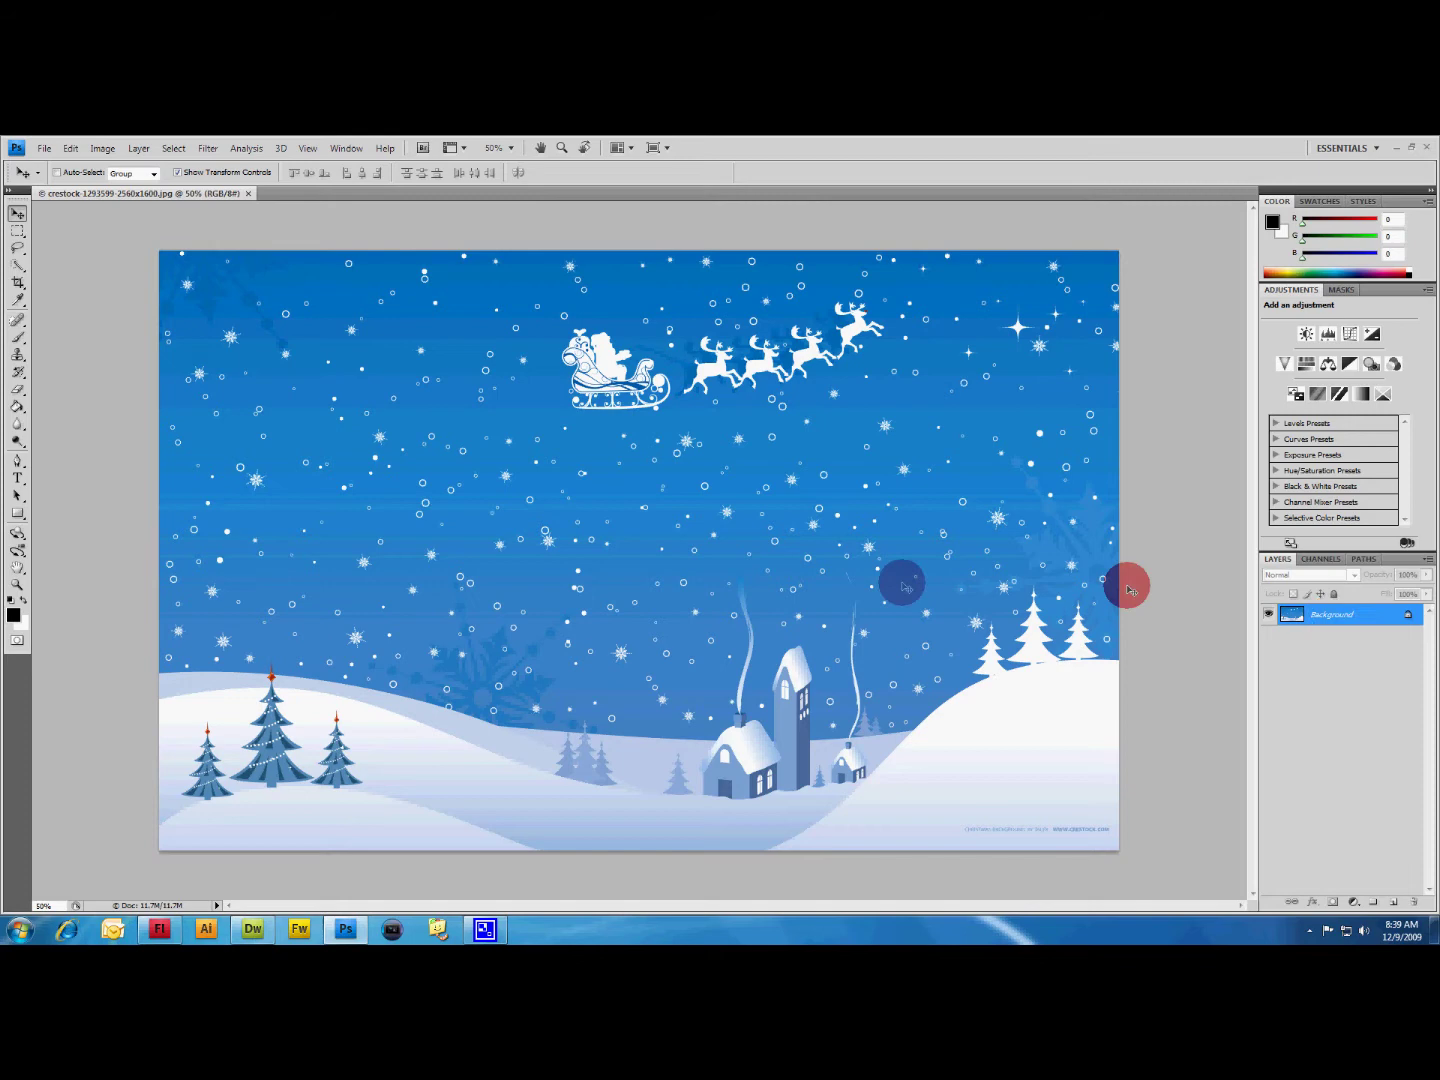
pyautogui.moveTo(860, 583); pyautogui.dragTo(438, 373)
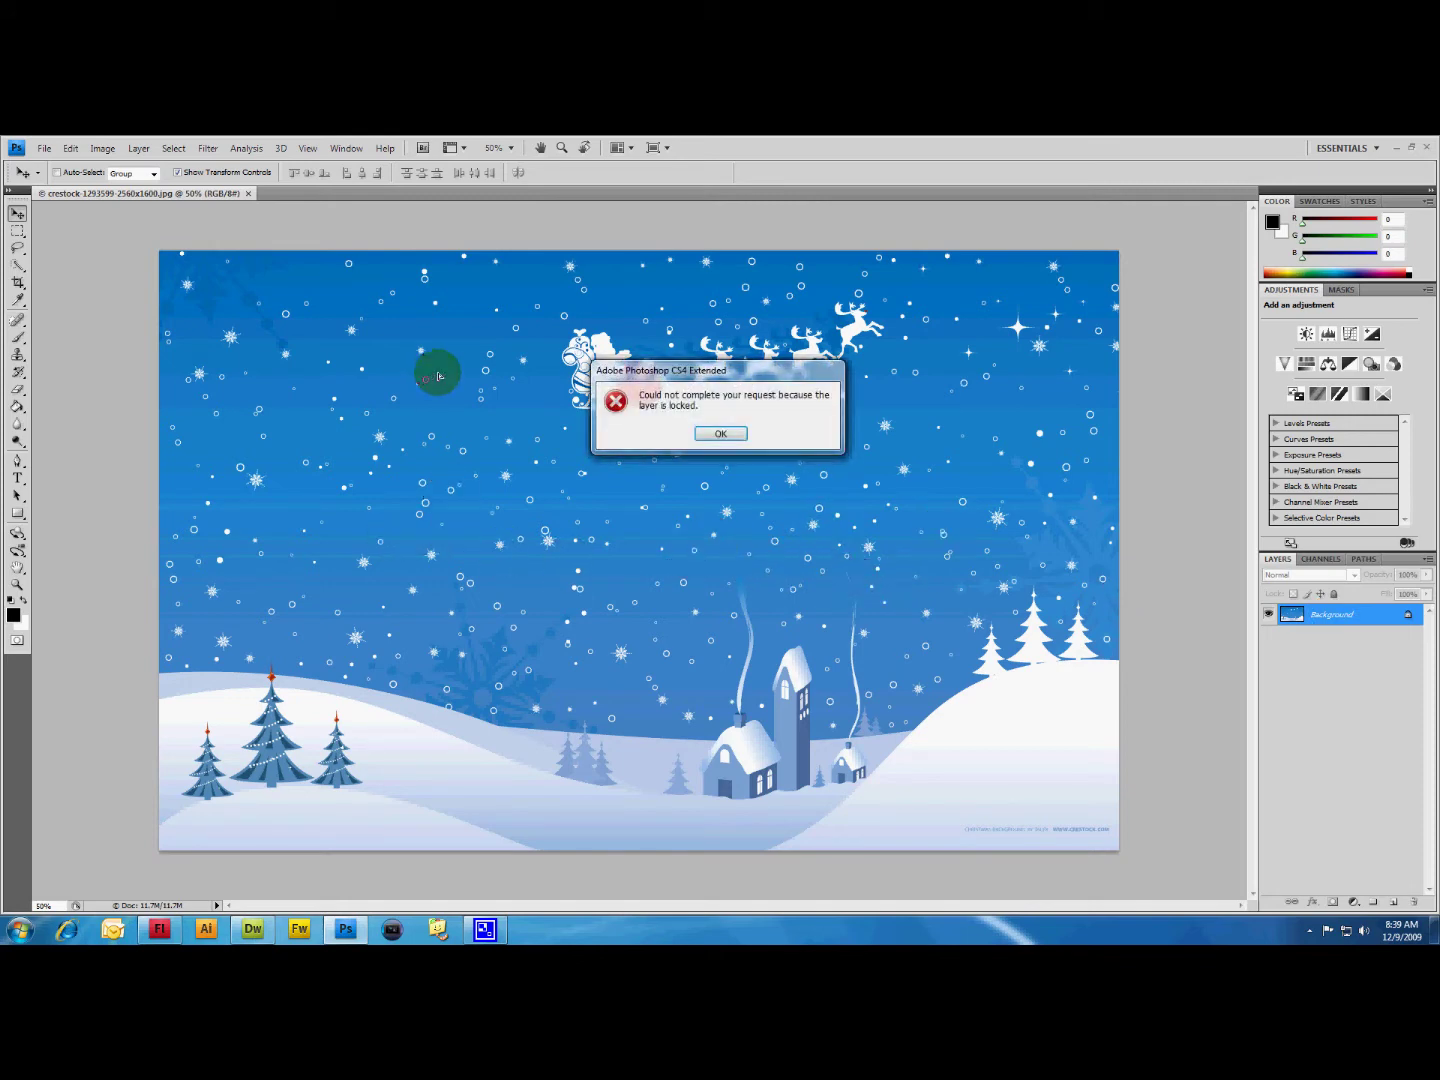
pyautogui.click(720, 433)
# Unlock the Background layer by converting it to a regular layer with the default settings.
pyautogui.click(1319, 651)
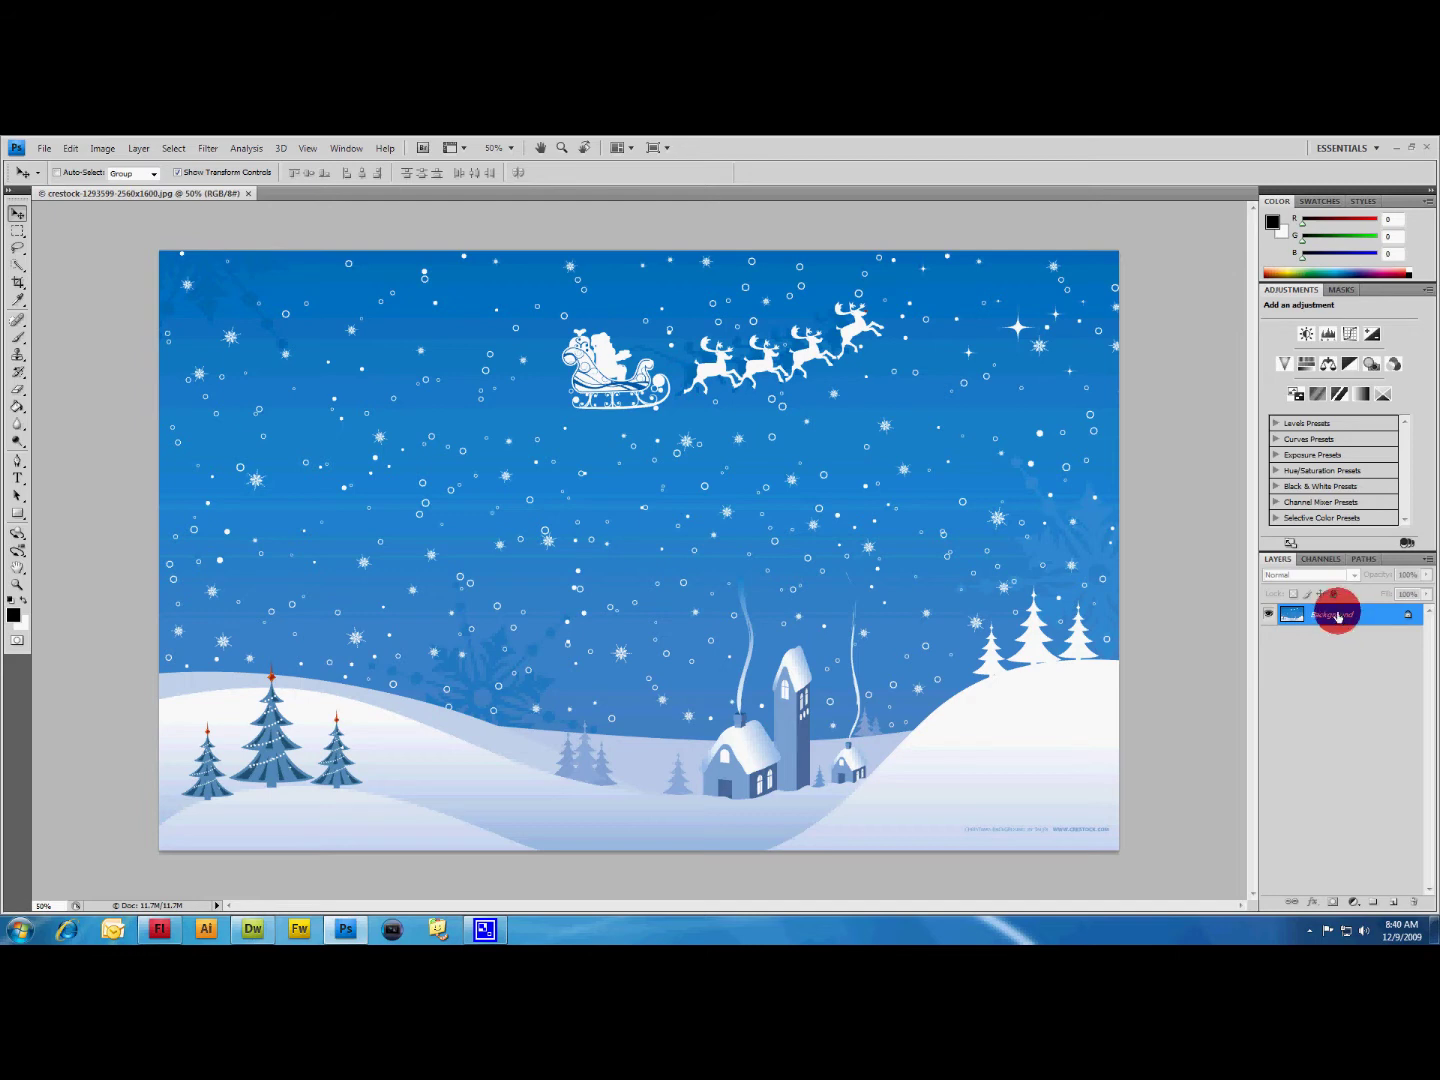
pyautogui.keyDown('alt'); pyautogui.doubleClick(1335, 620); pyautogui.keyUp('alt')
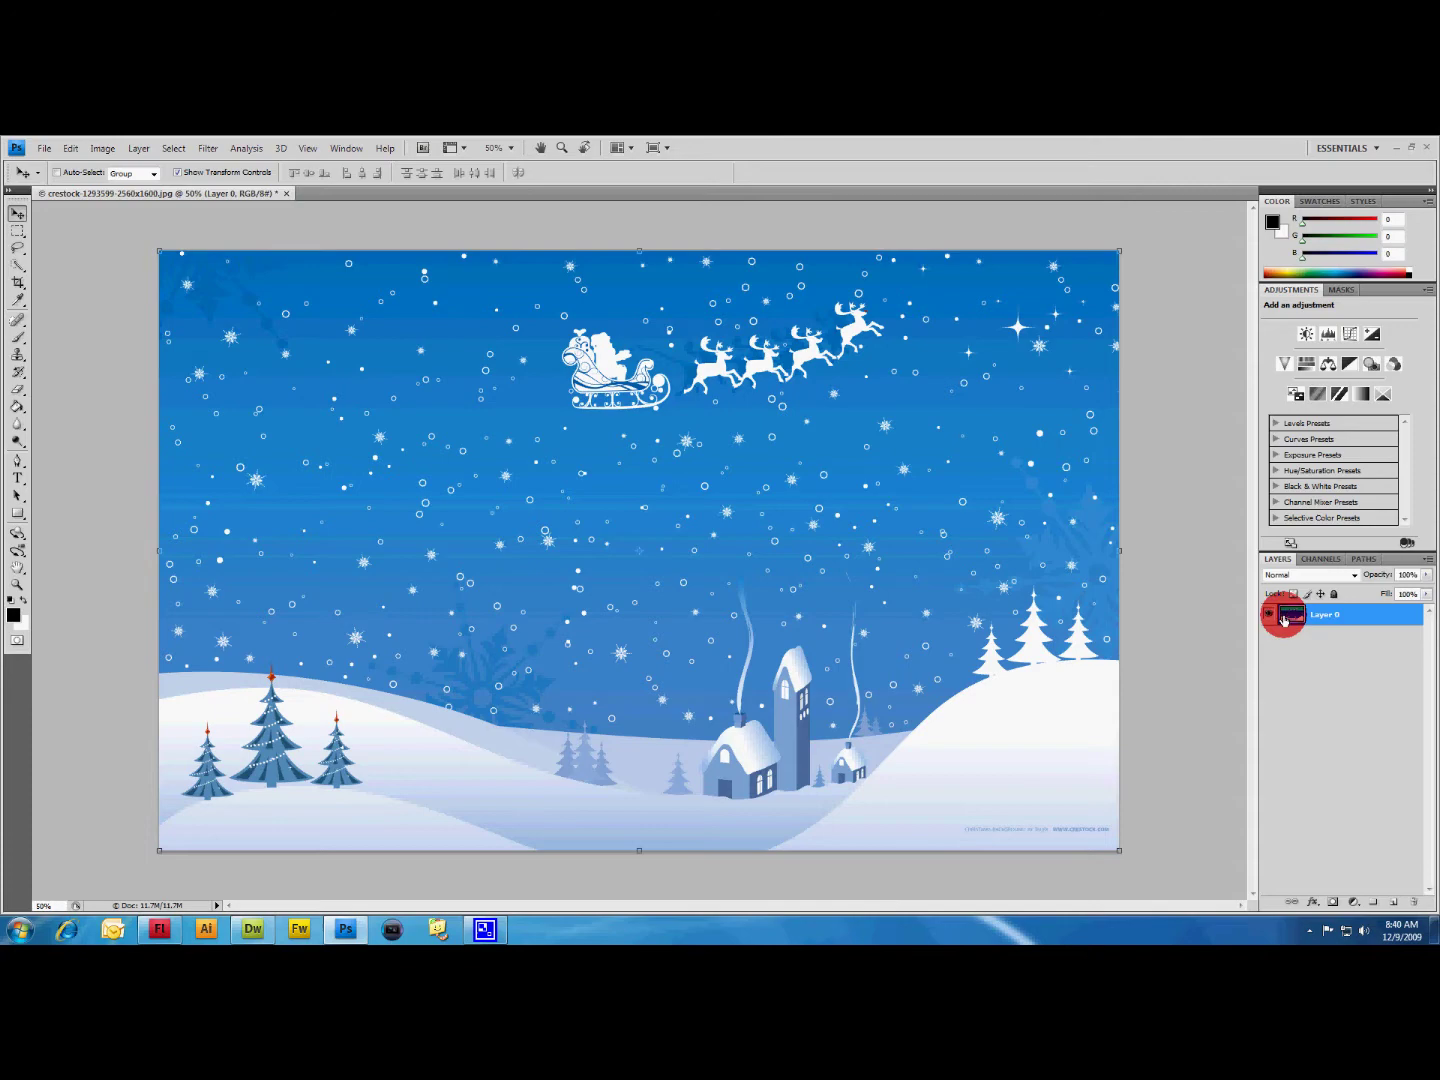
pyautogui.moveTo(889, 548); pyautogui.dragTo(857, 547)
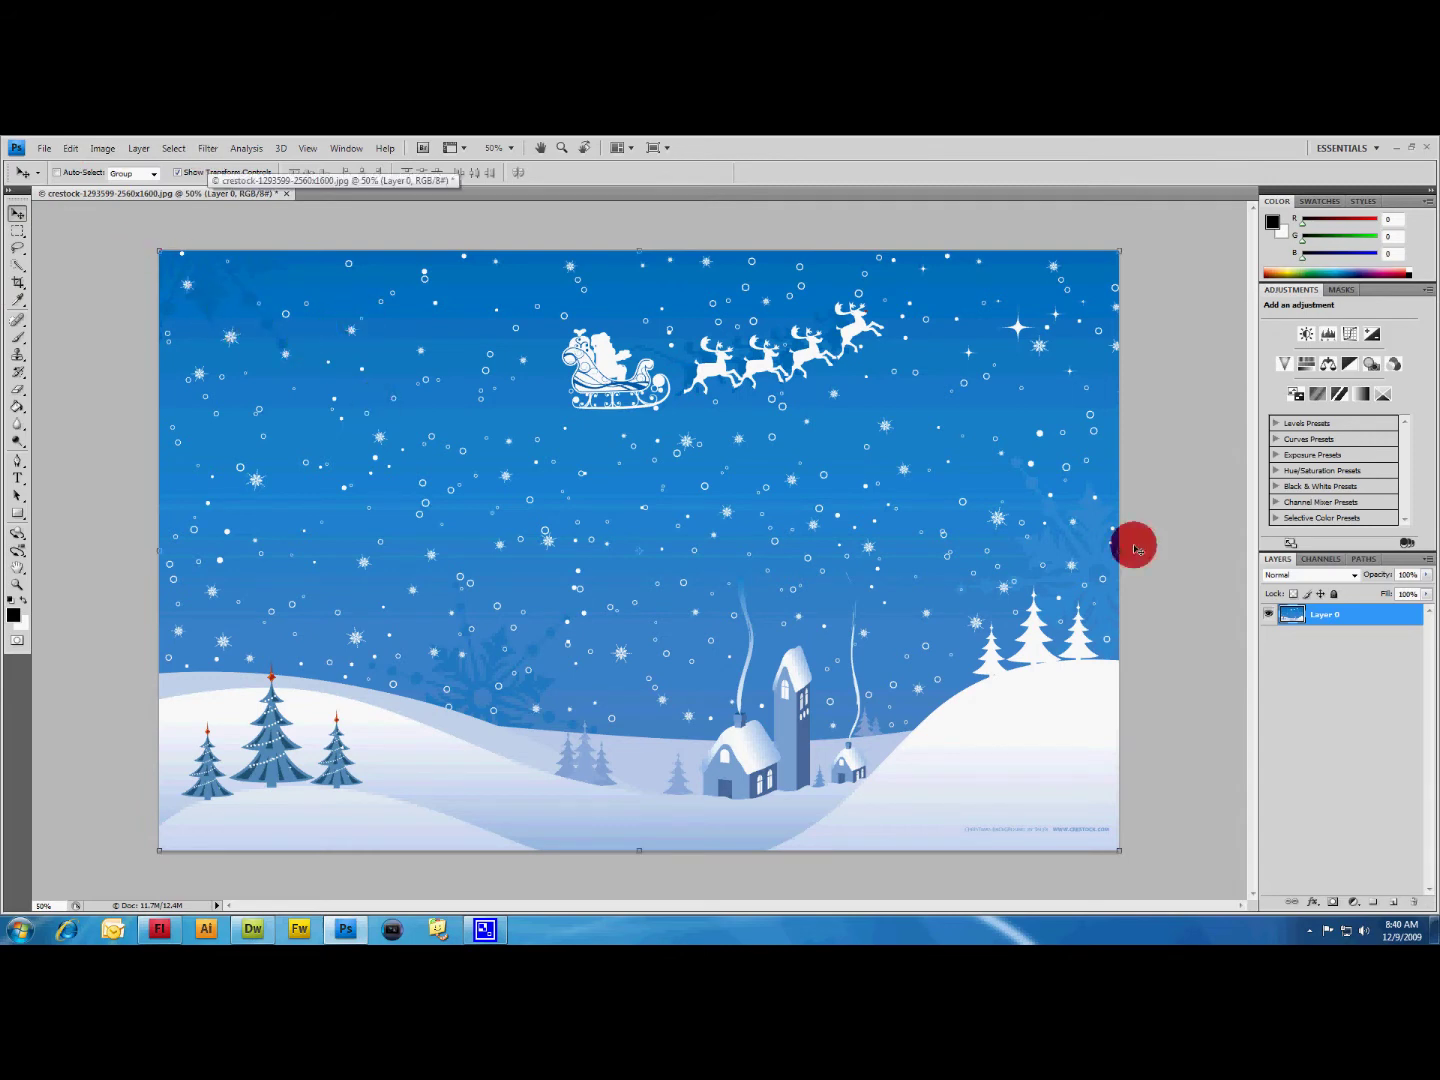
# Enlarge the canvas to 150 percent in width and height, keeping the image anchored in the centre.
pyautogui.click(103, 148)
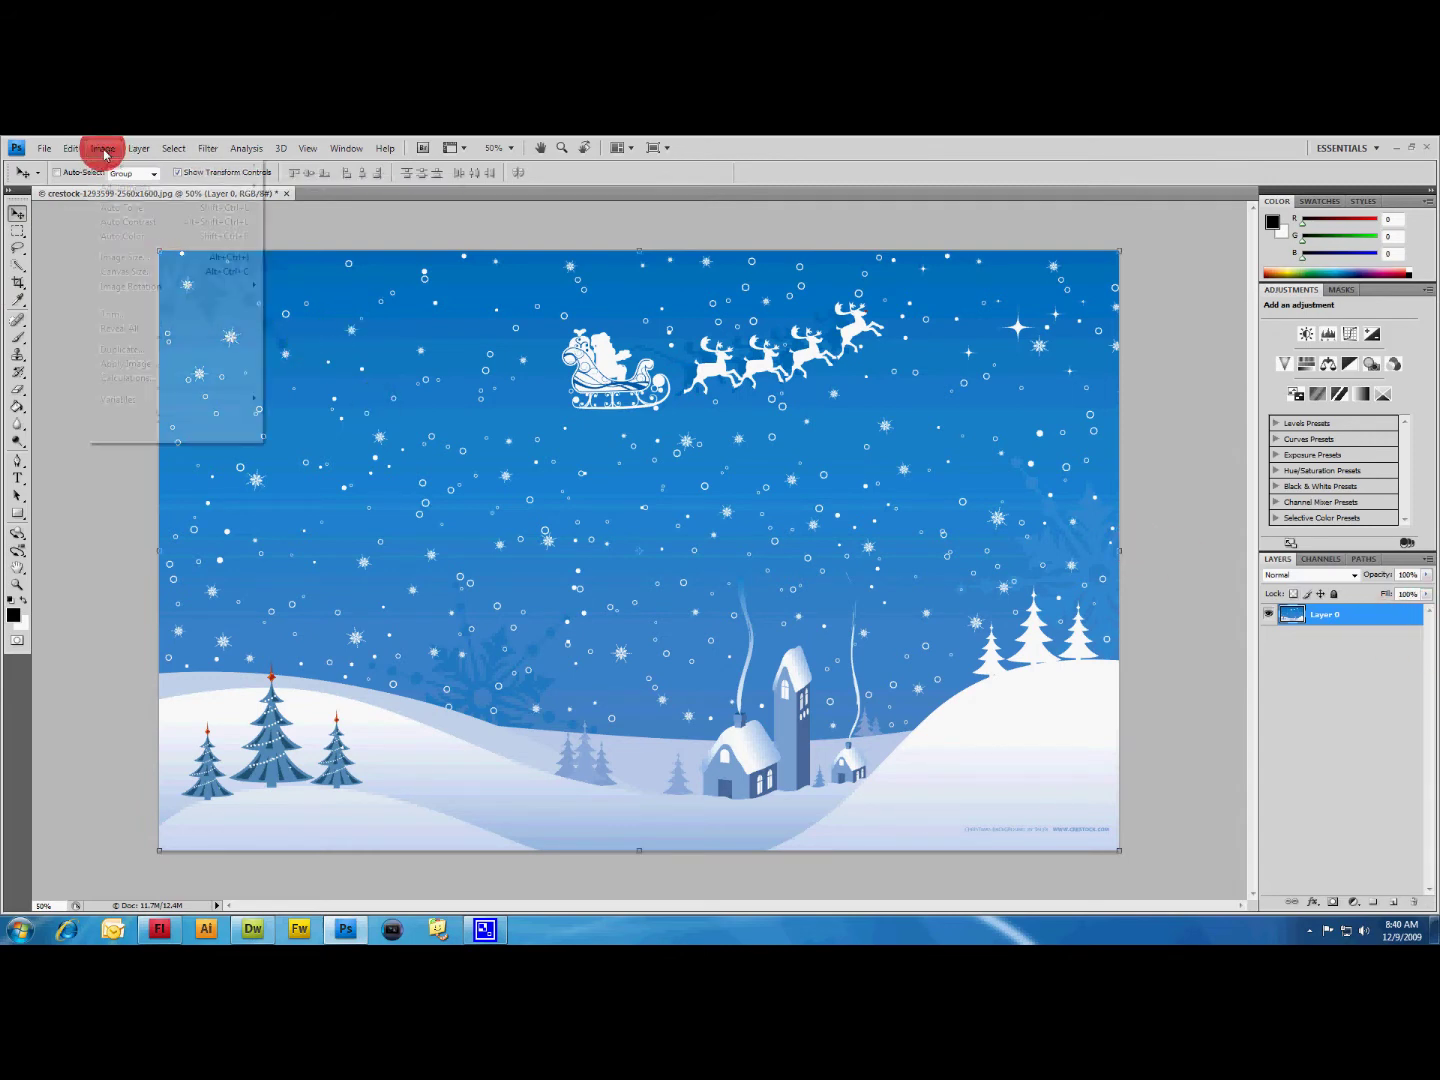
pyautogui.moveTo(130, 152)
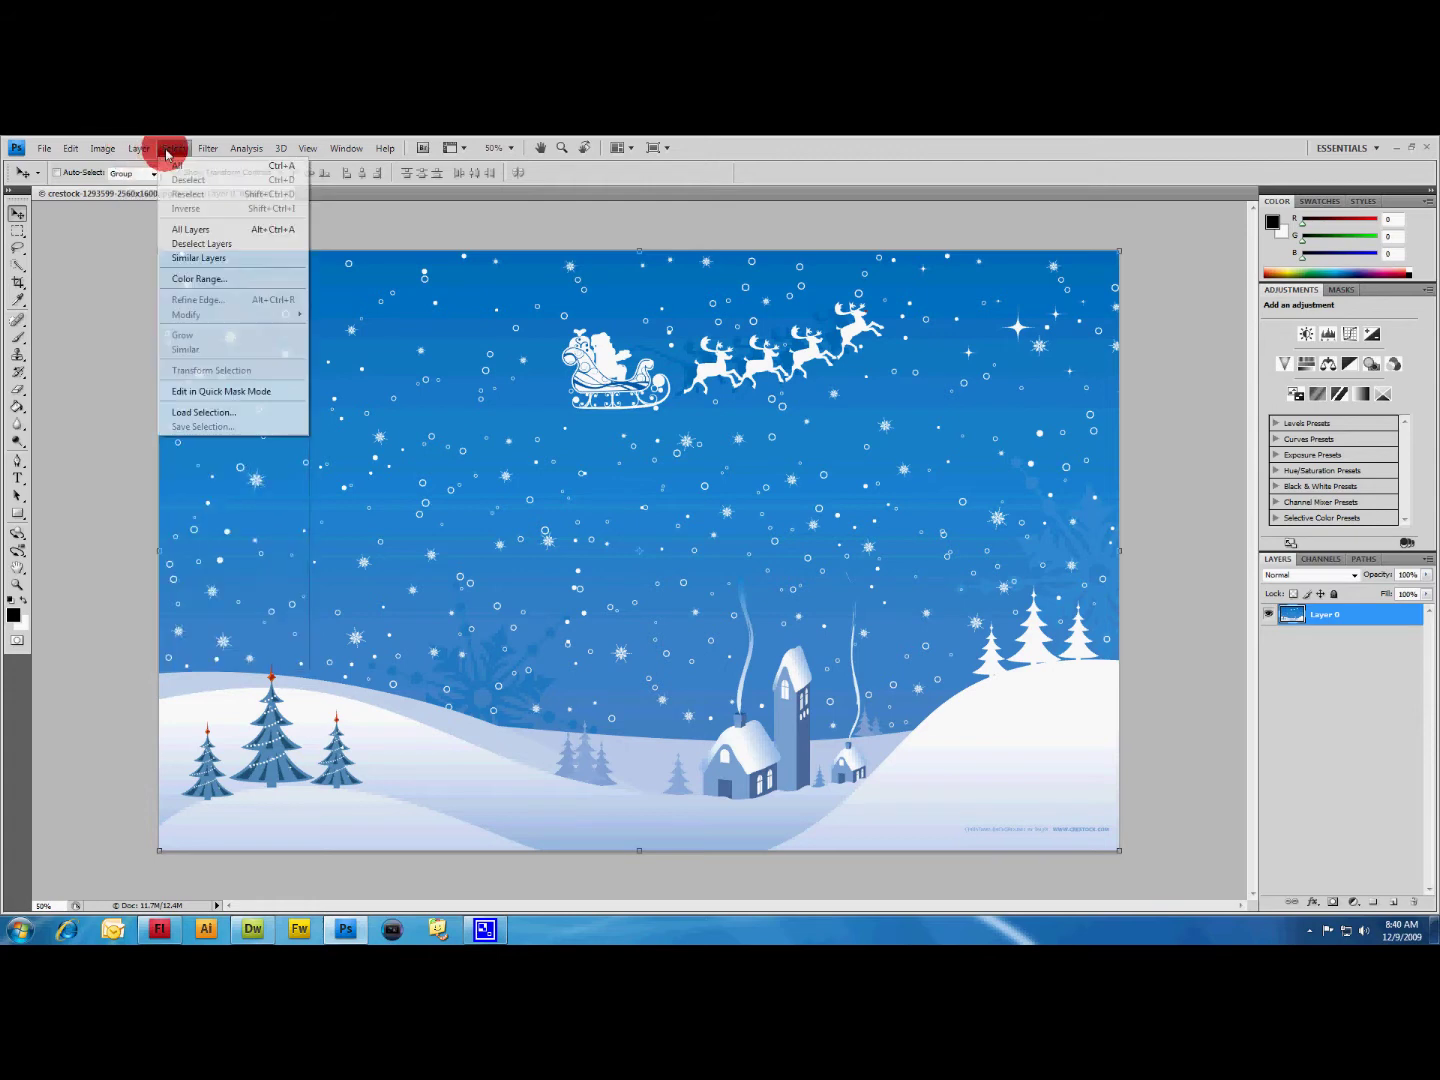
pyautogui.moveTo(188, 150)
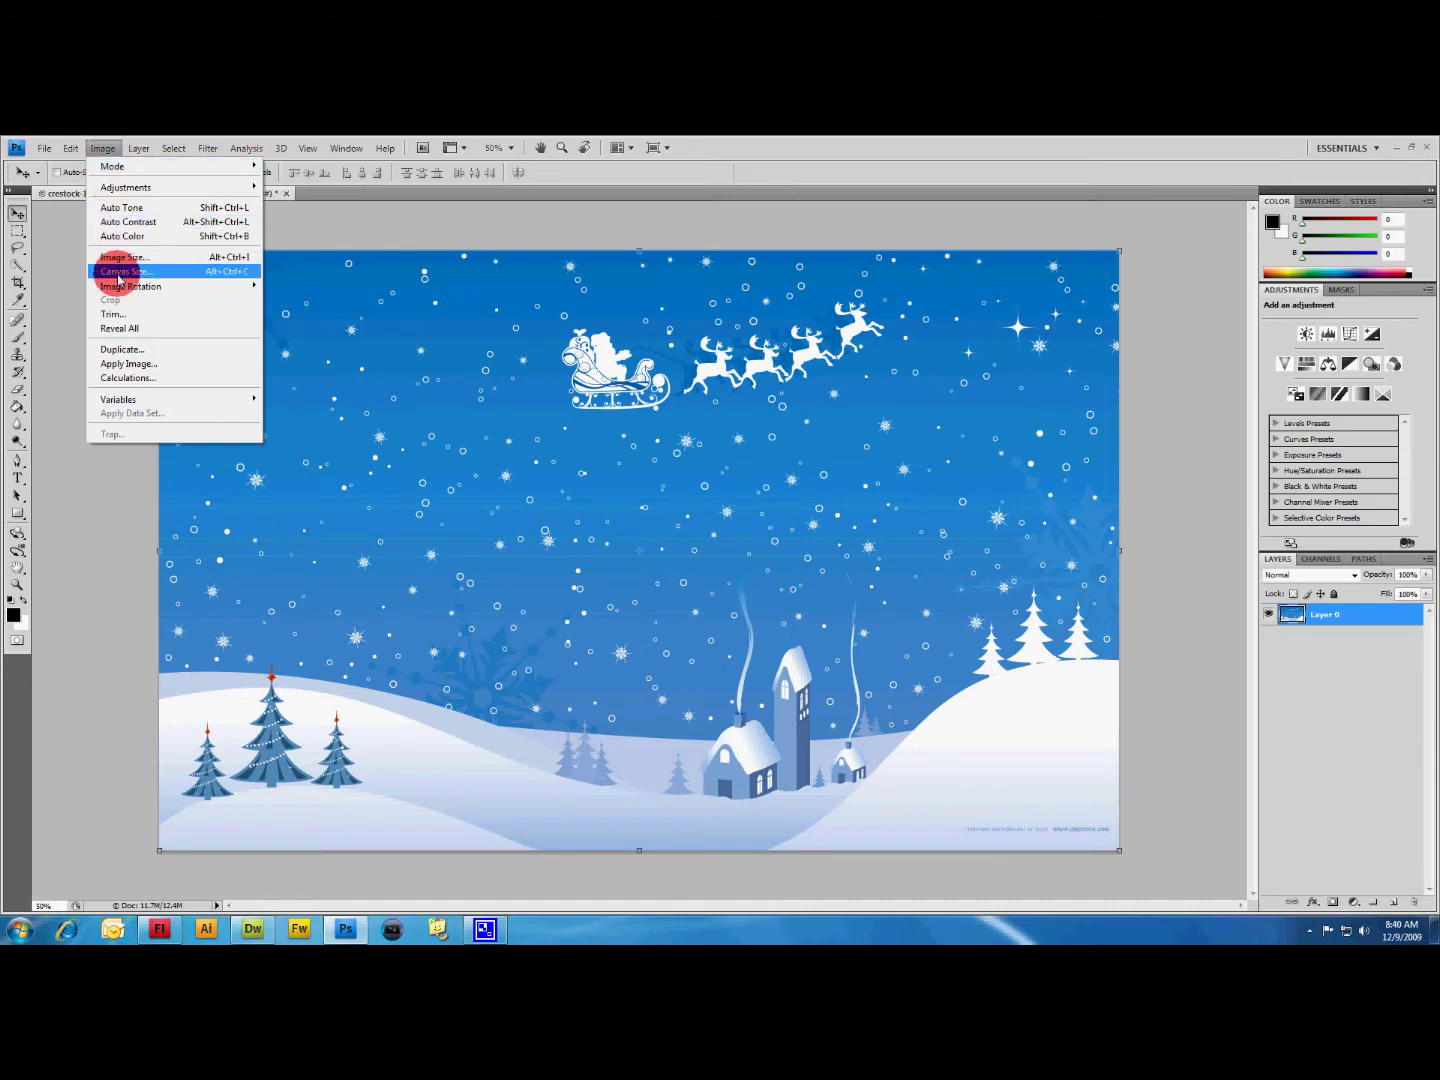
pyautogui.click(119, 272)
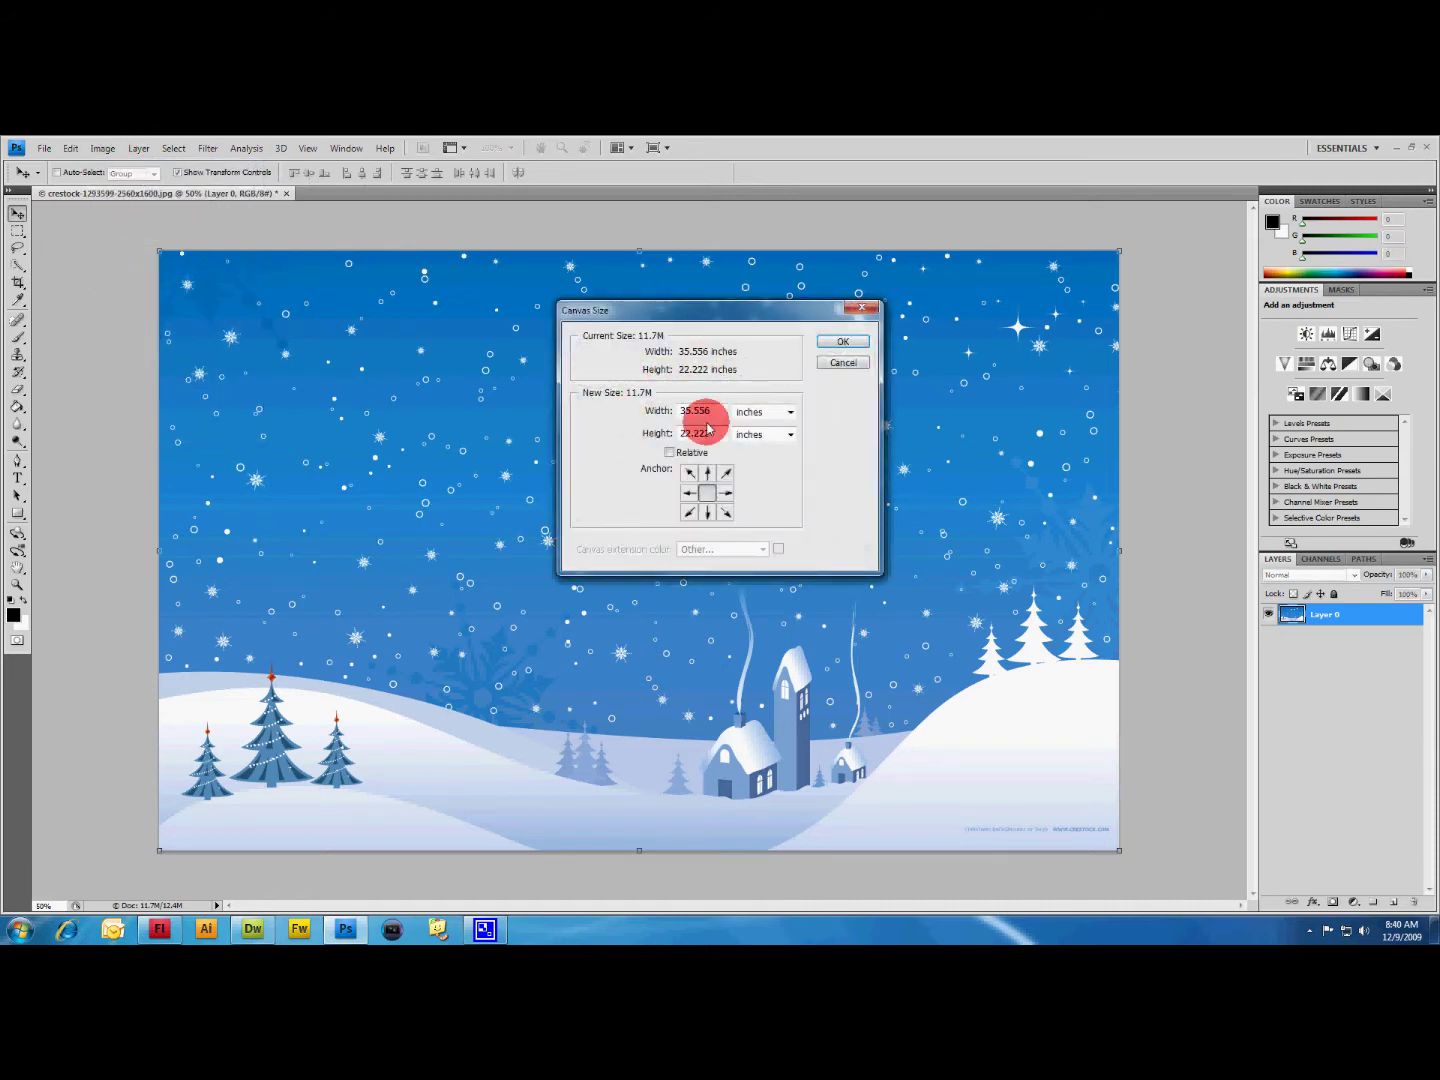
pyautogui.click(770, 418)
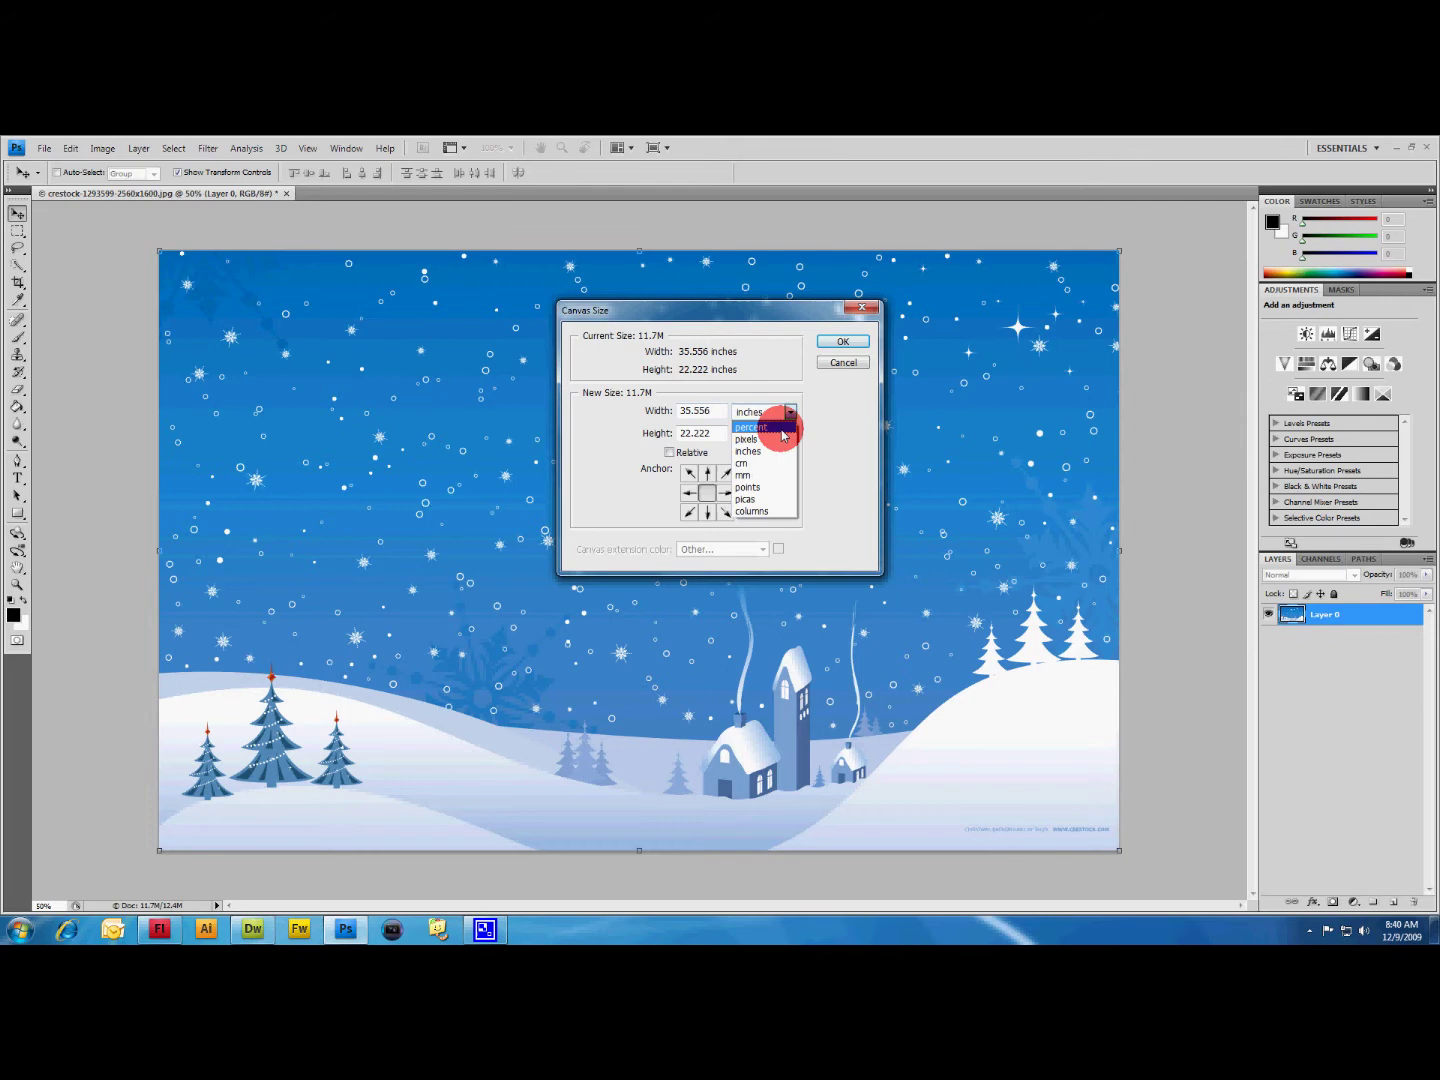
pyautogui.click(786, 433)
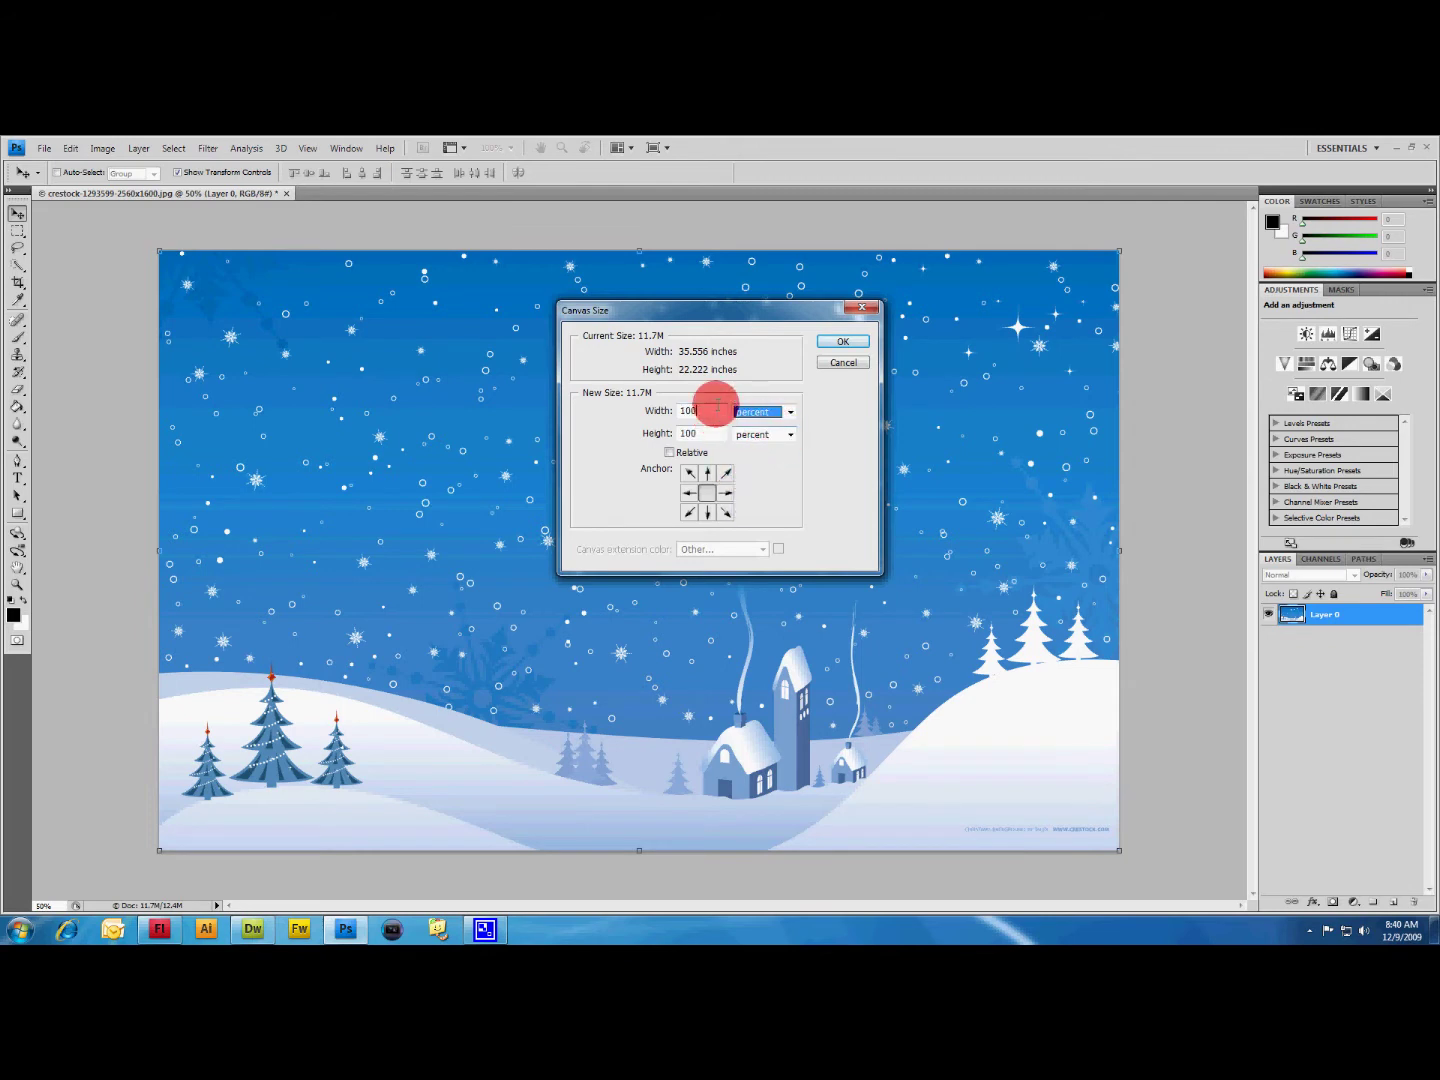
pyautogui.moveTo(713, 407); pyautogui.dragTo(607, 416)
pyautogui.write('150')
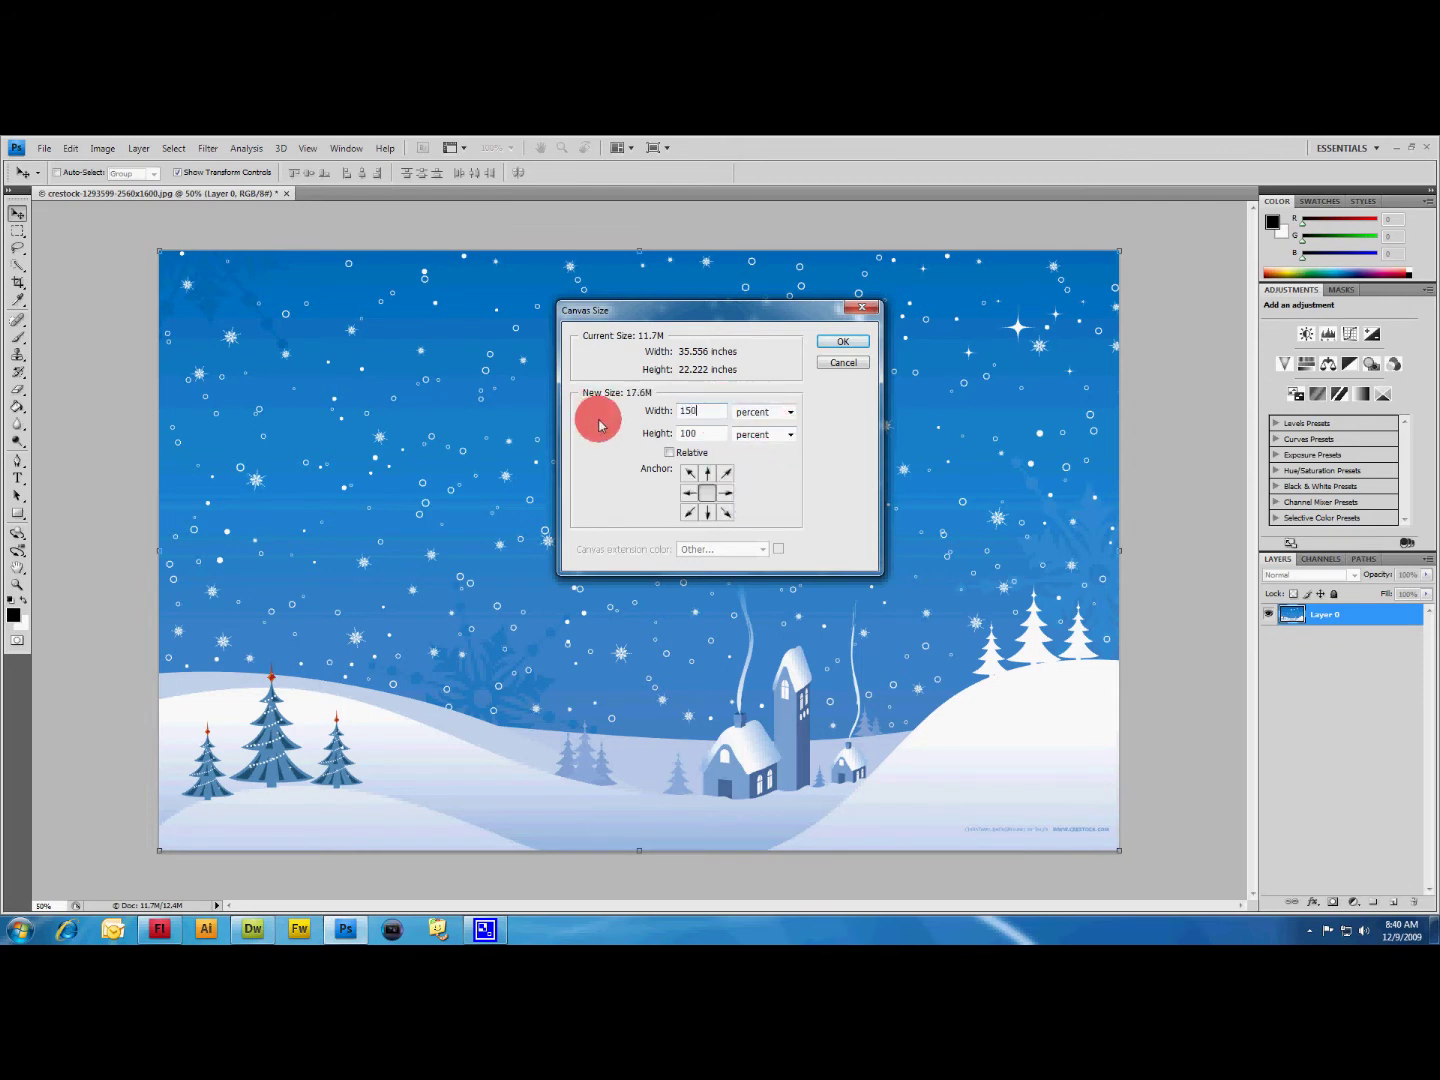
pyautogui.moveTo(713, 433); pyautogui.dragTo(620, 432)
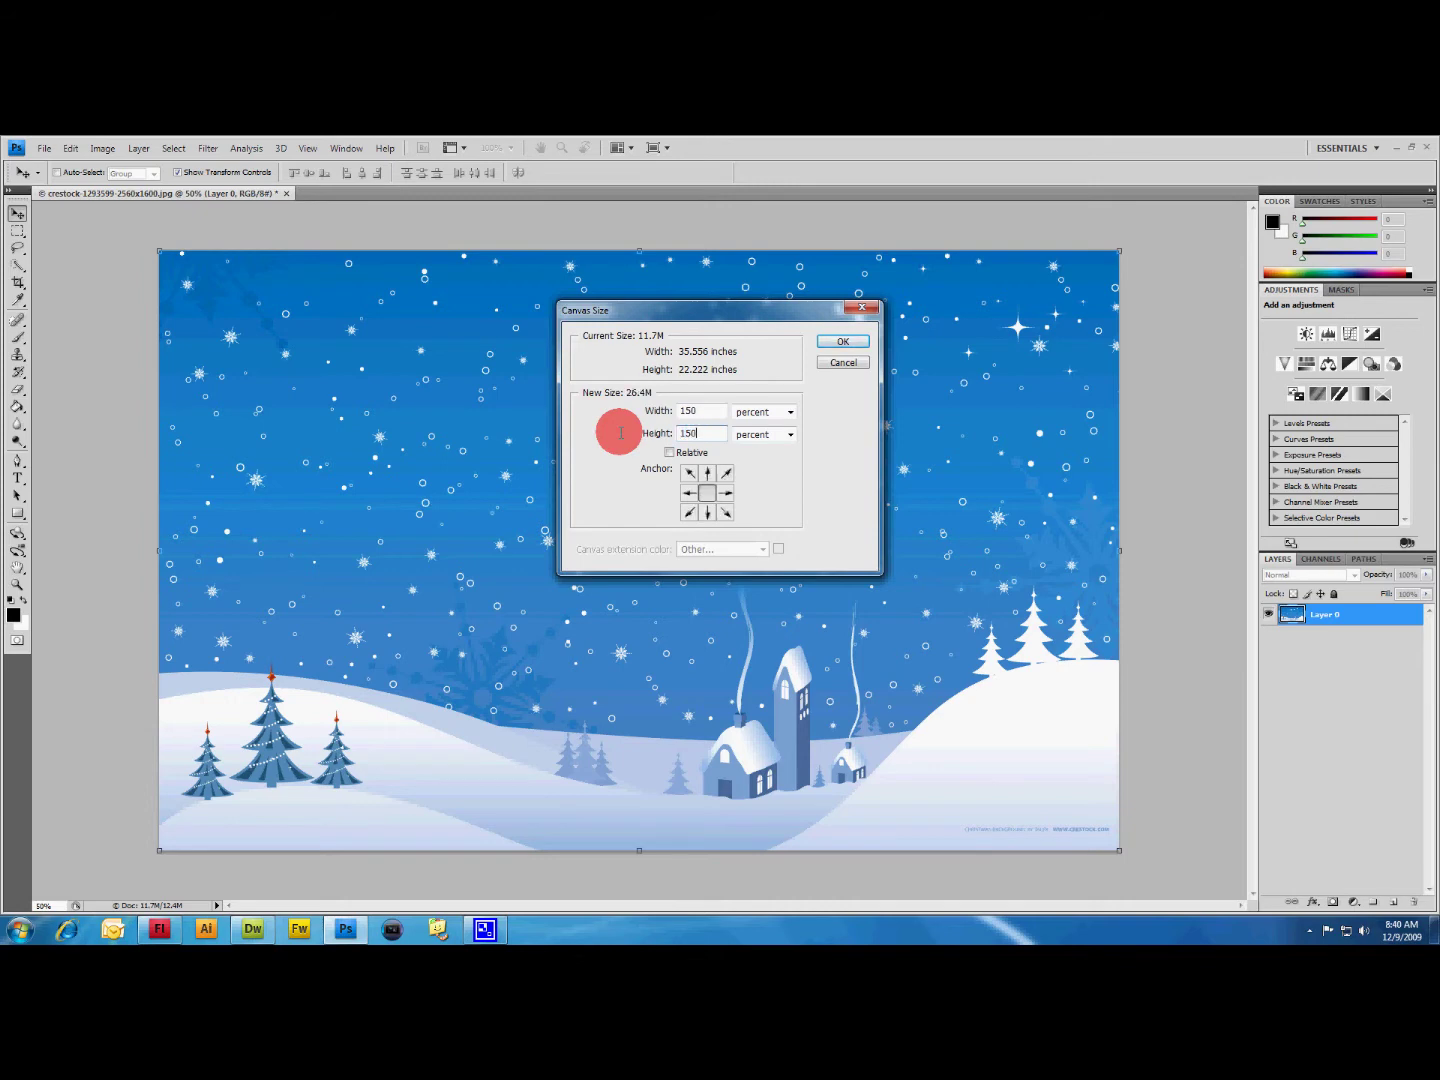
pyautogui.click(710, 494)
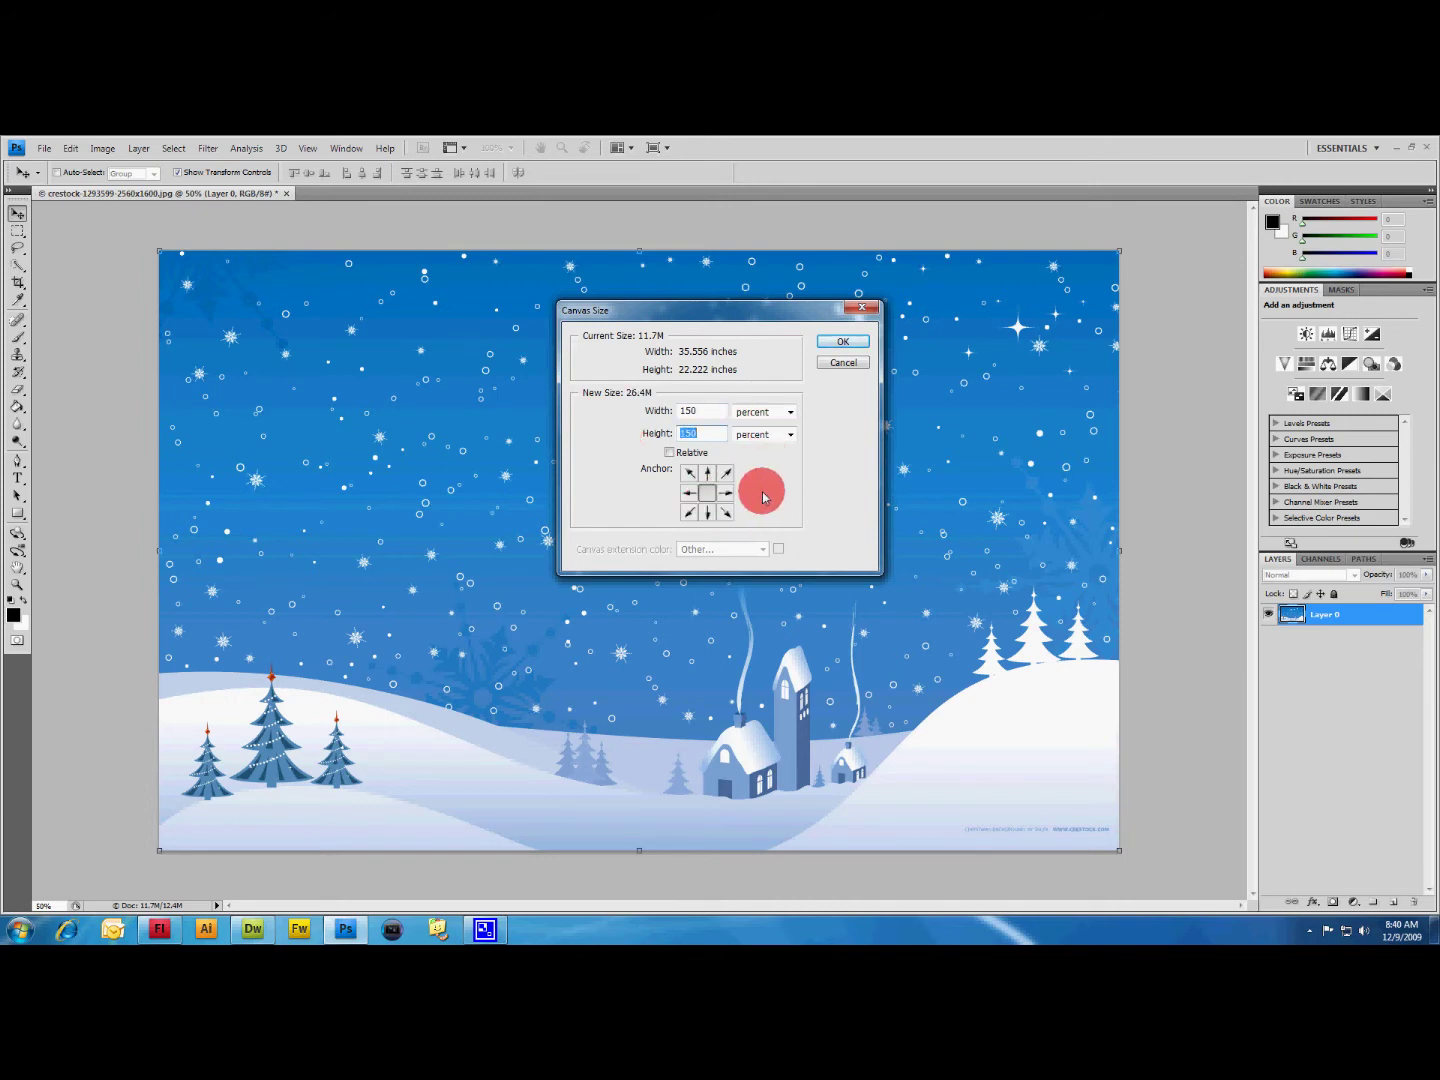
pyautogui.click(835, 338)
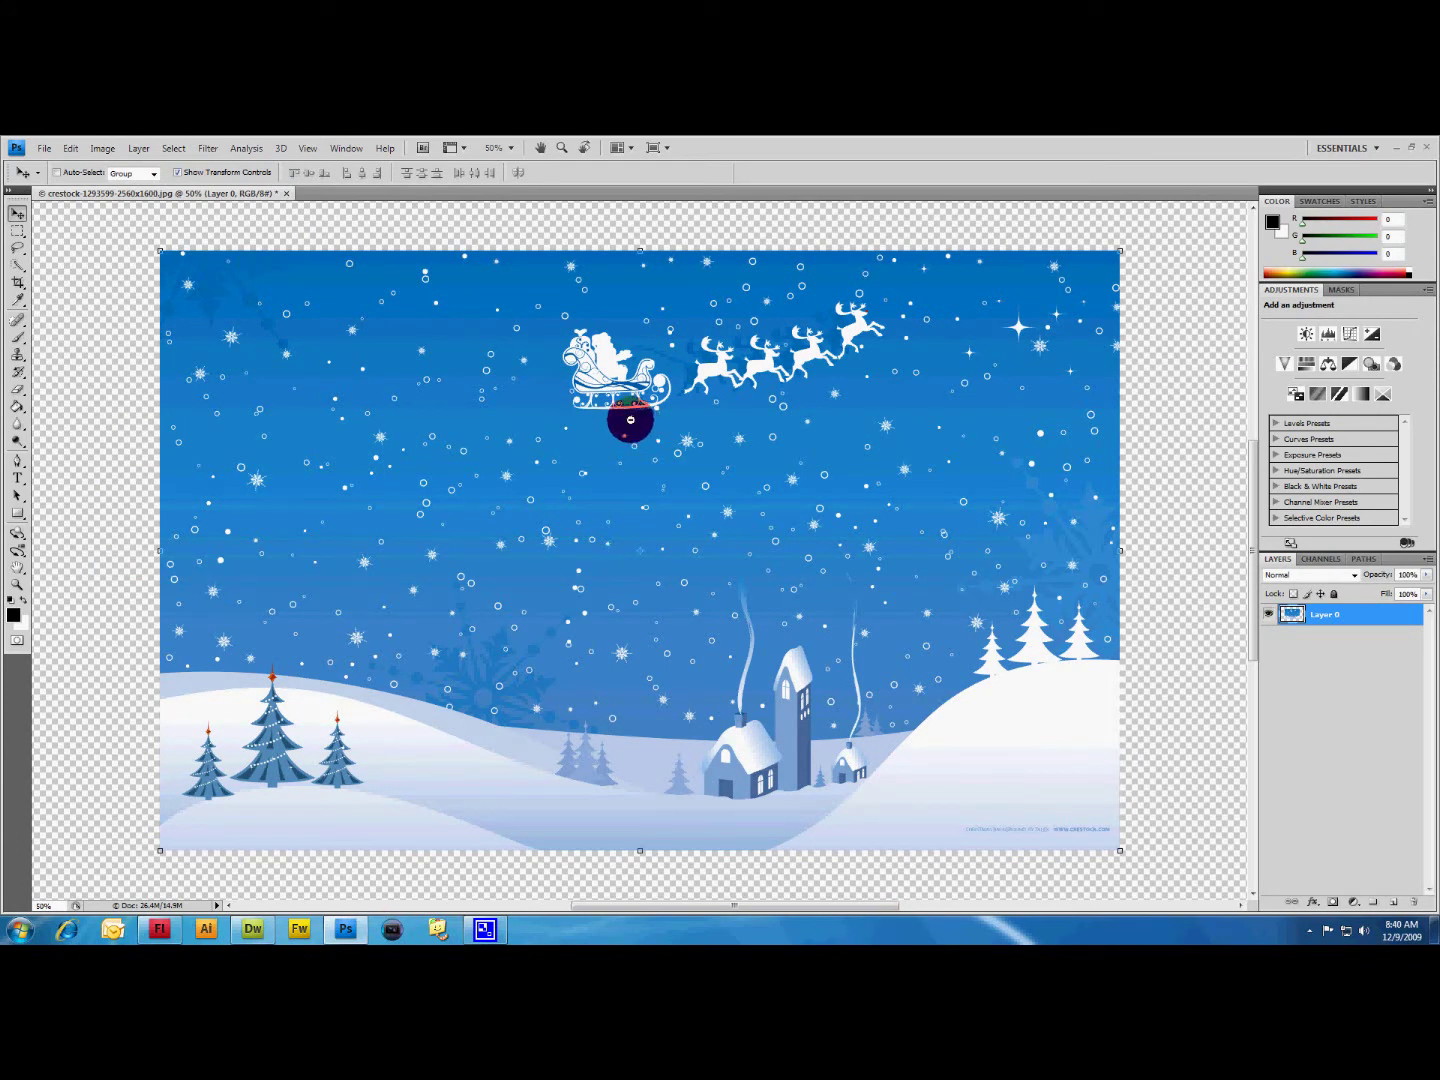
pyautogui.hotkey('ctrl', '-')
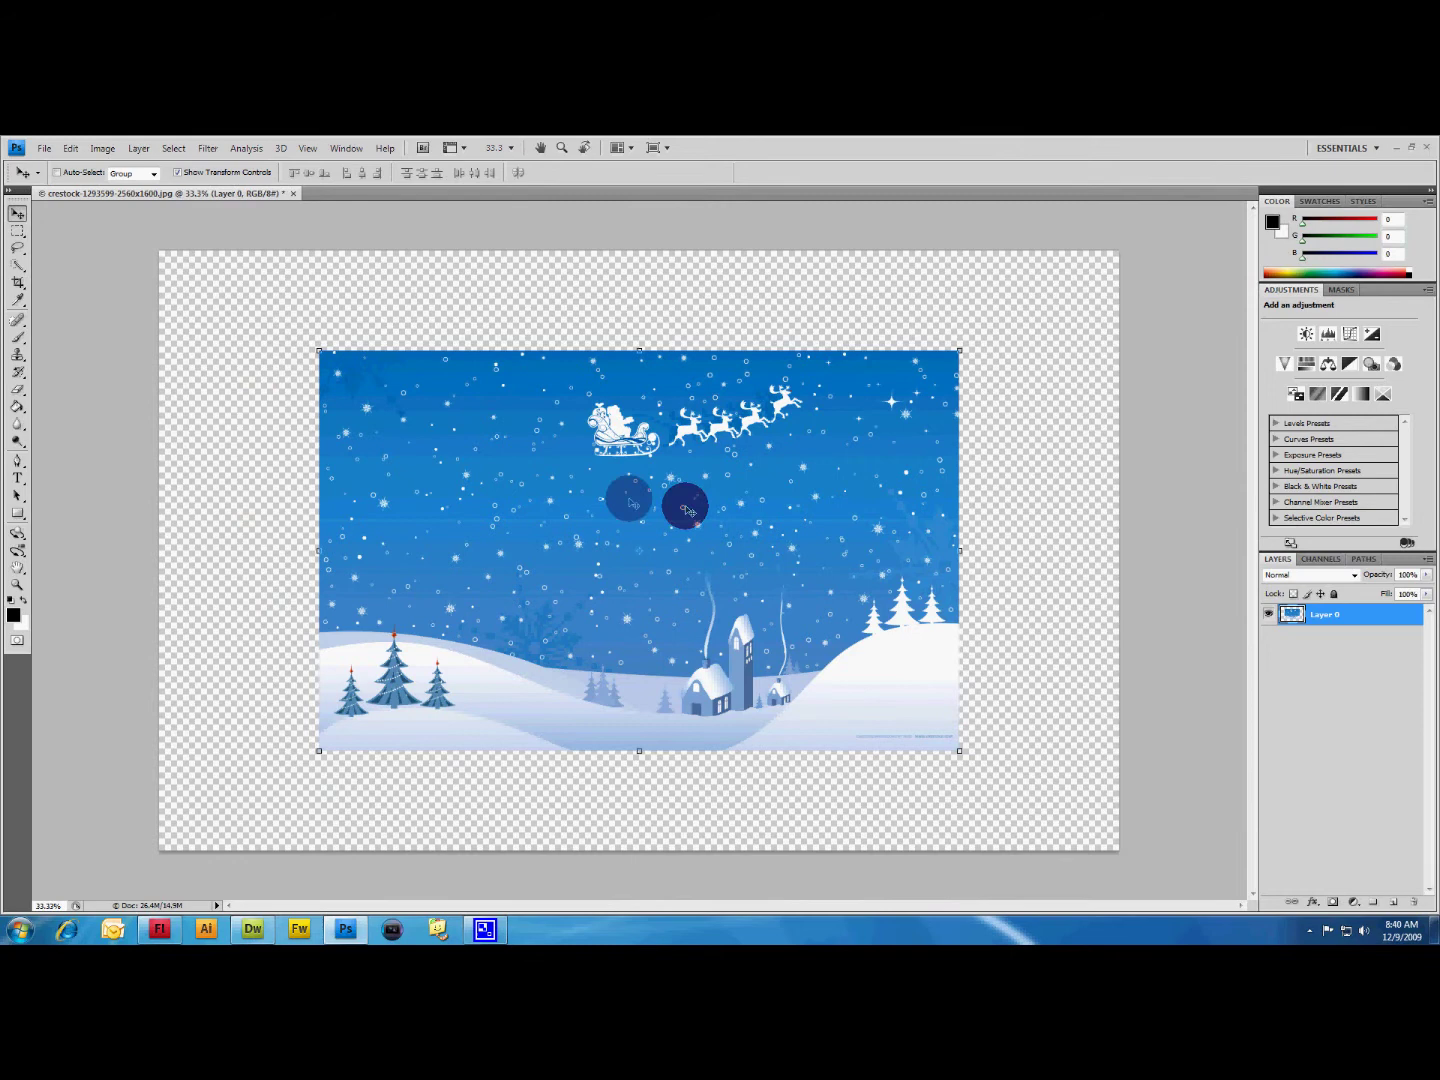
pyautogui.click(17, 212)
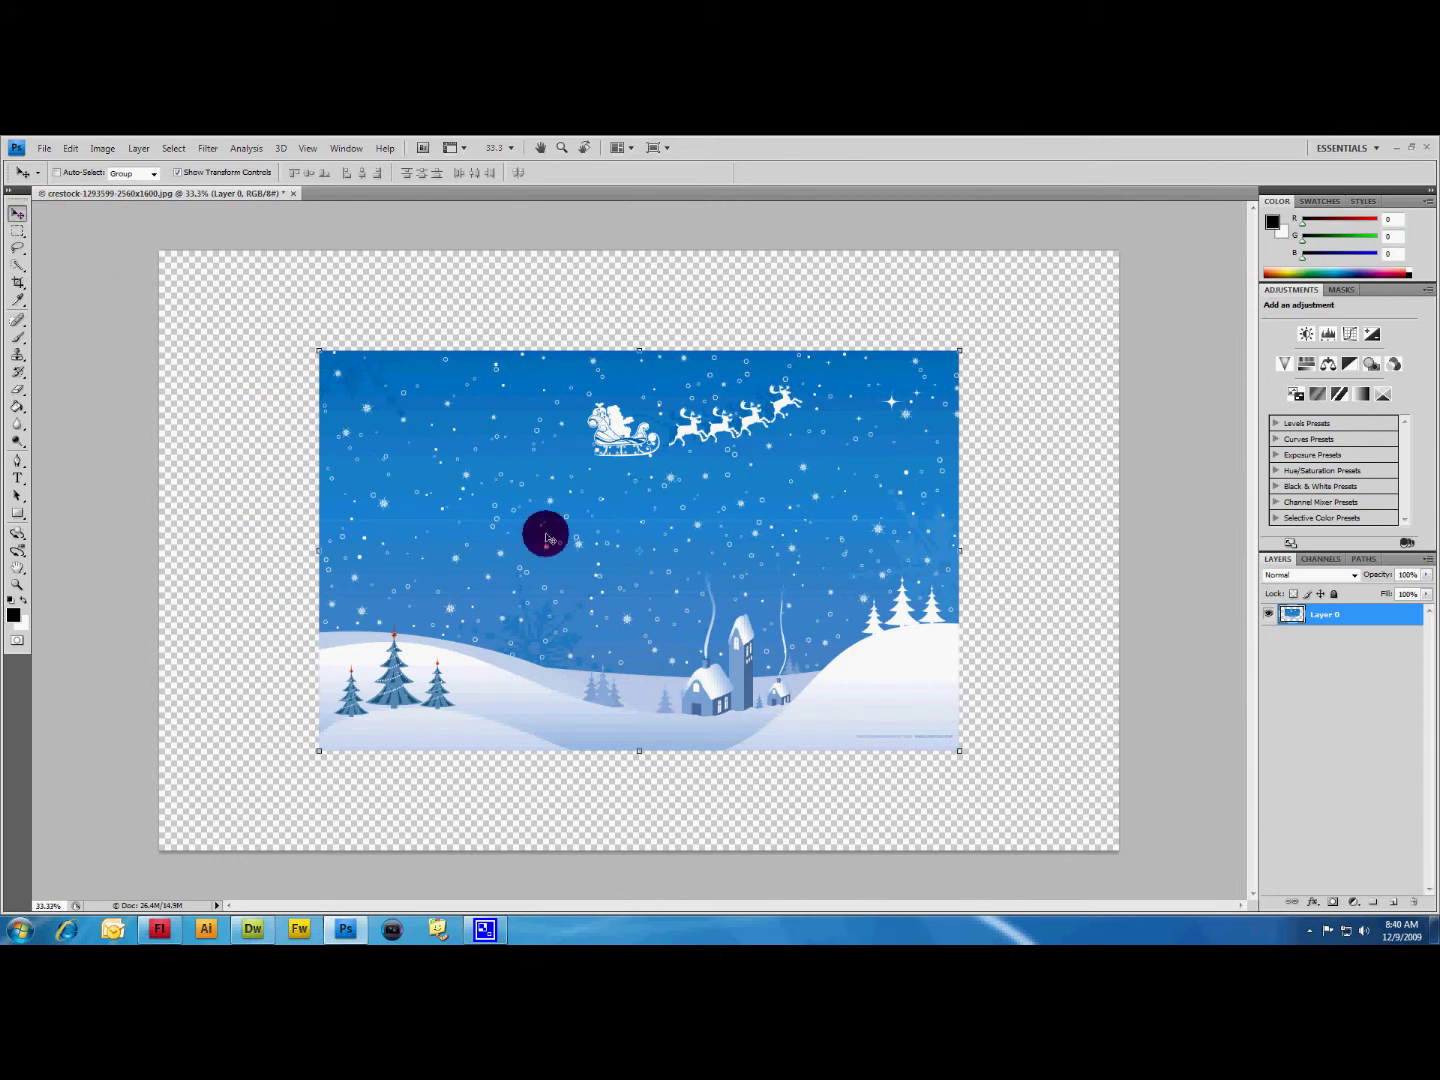
pyautogui.click(263, 405)
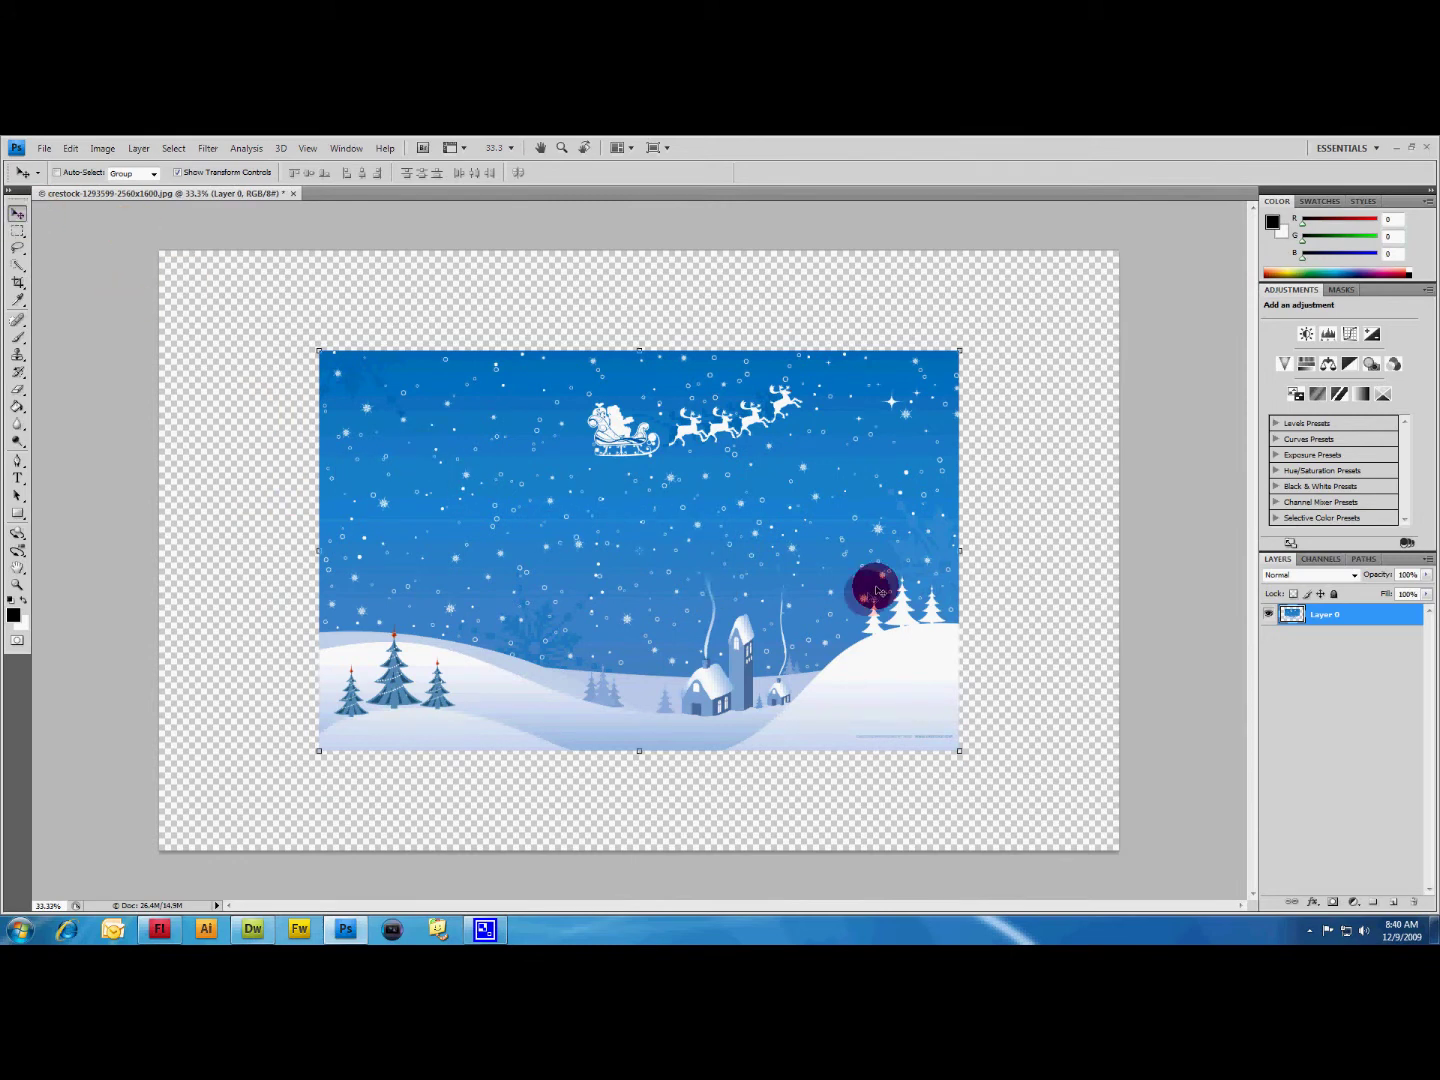
pyautogui.click(954, 300)
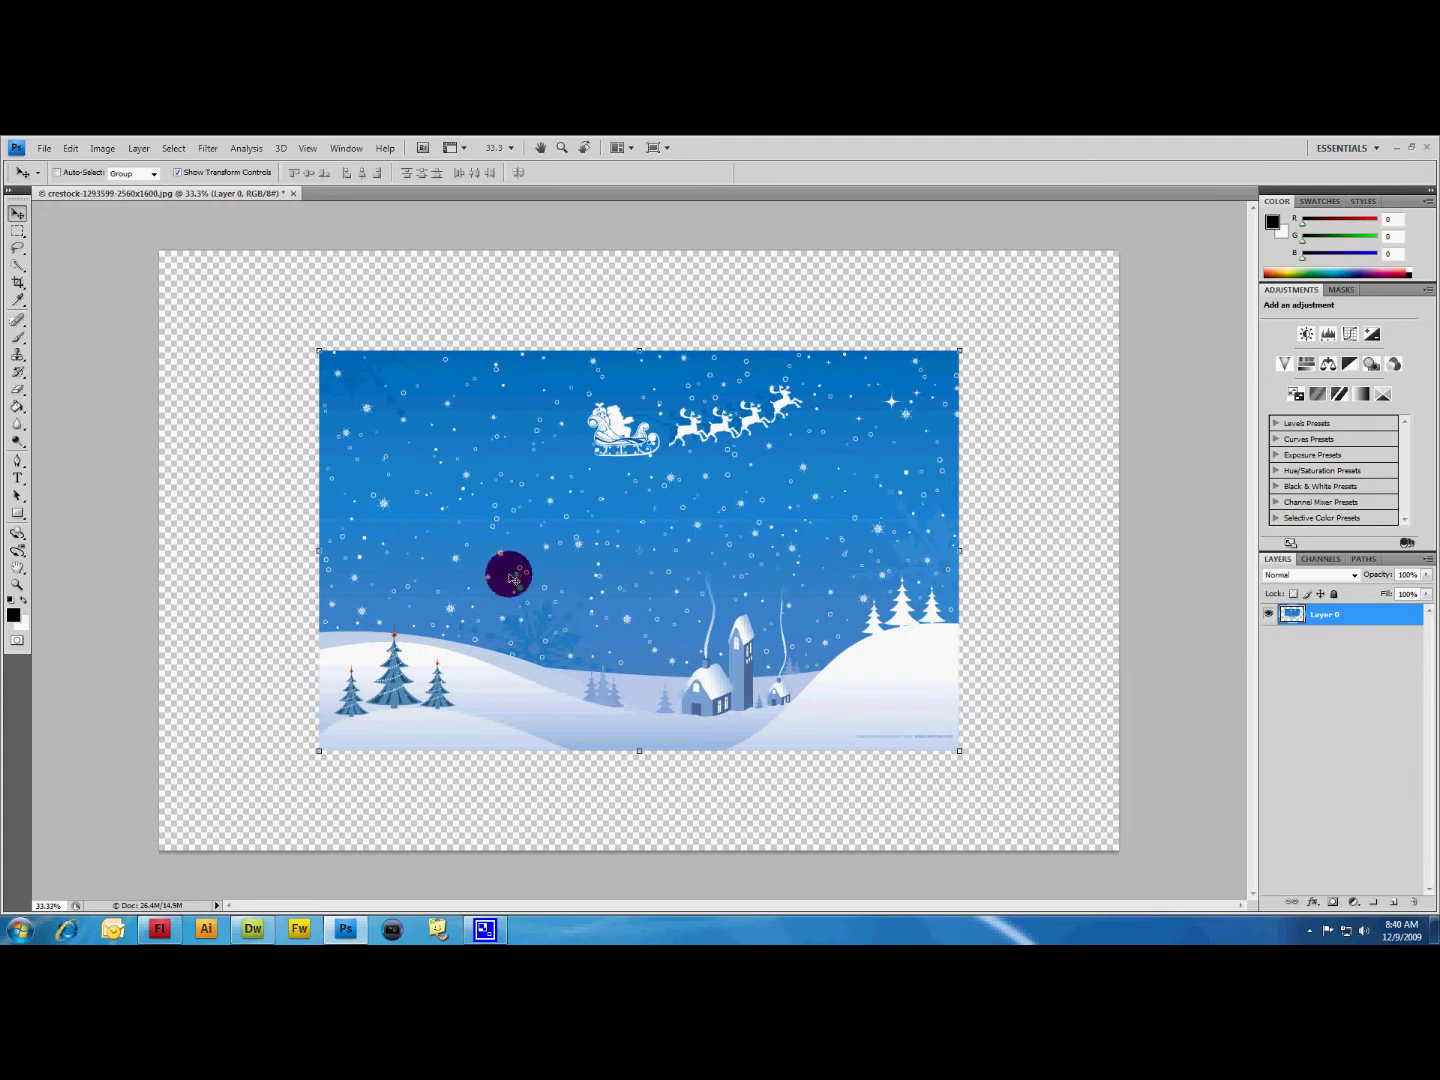
pyautogui.click(965, 514)
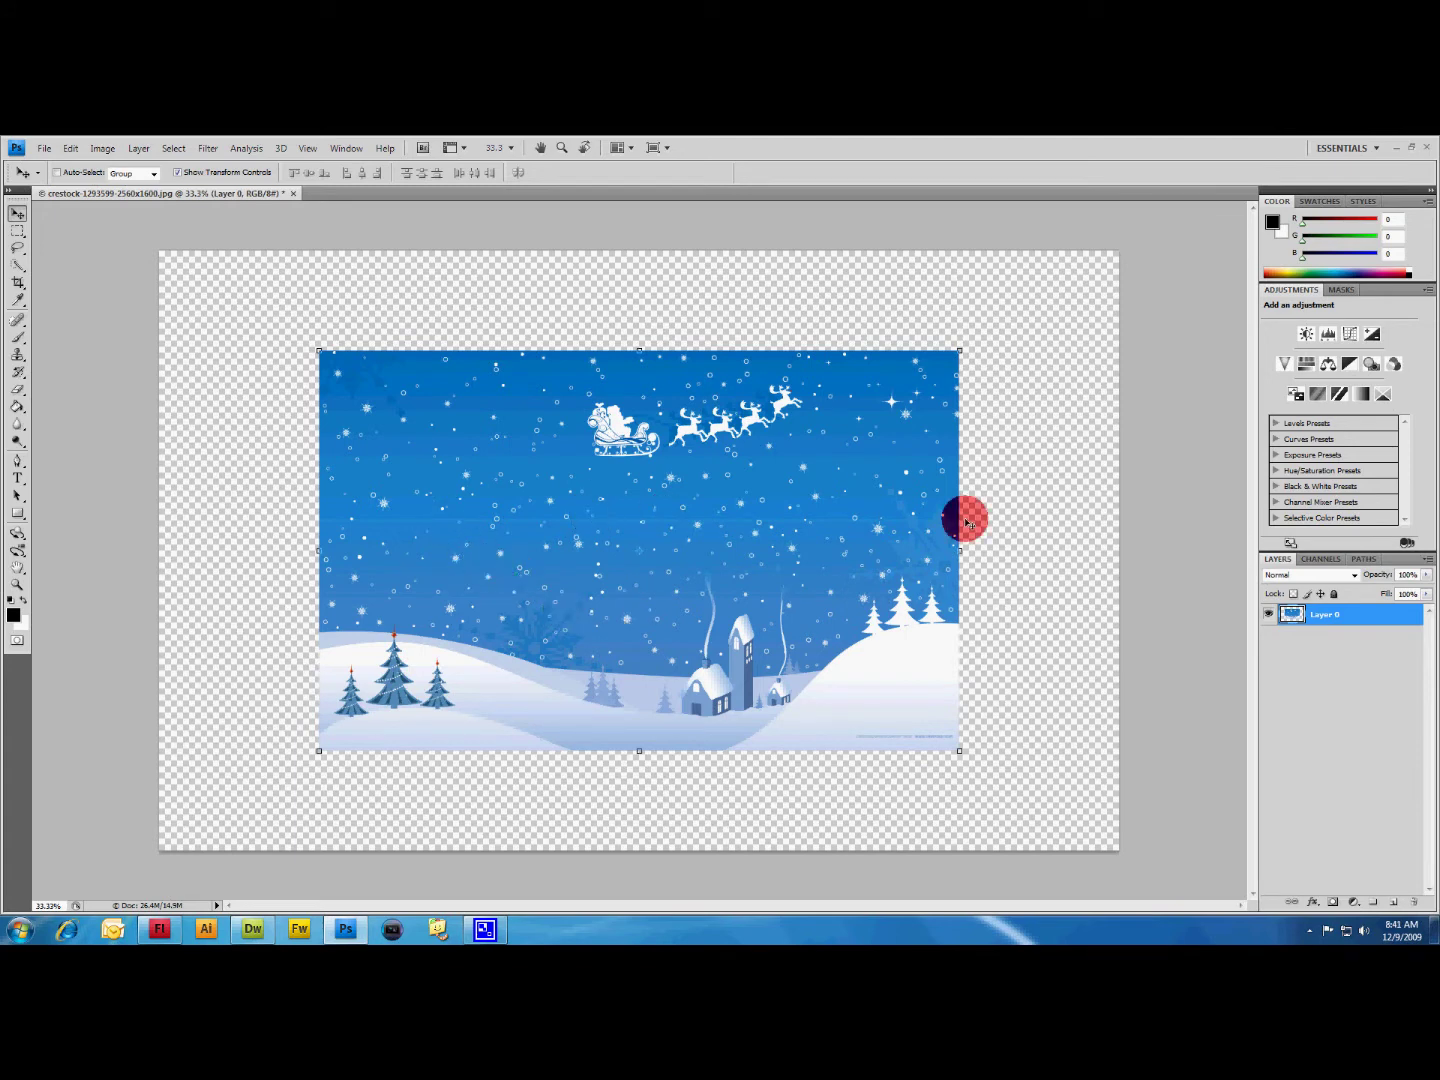
pyautogui.click(1345, 640)
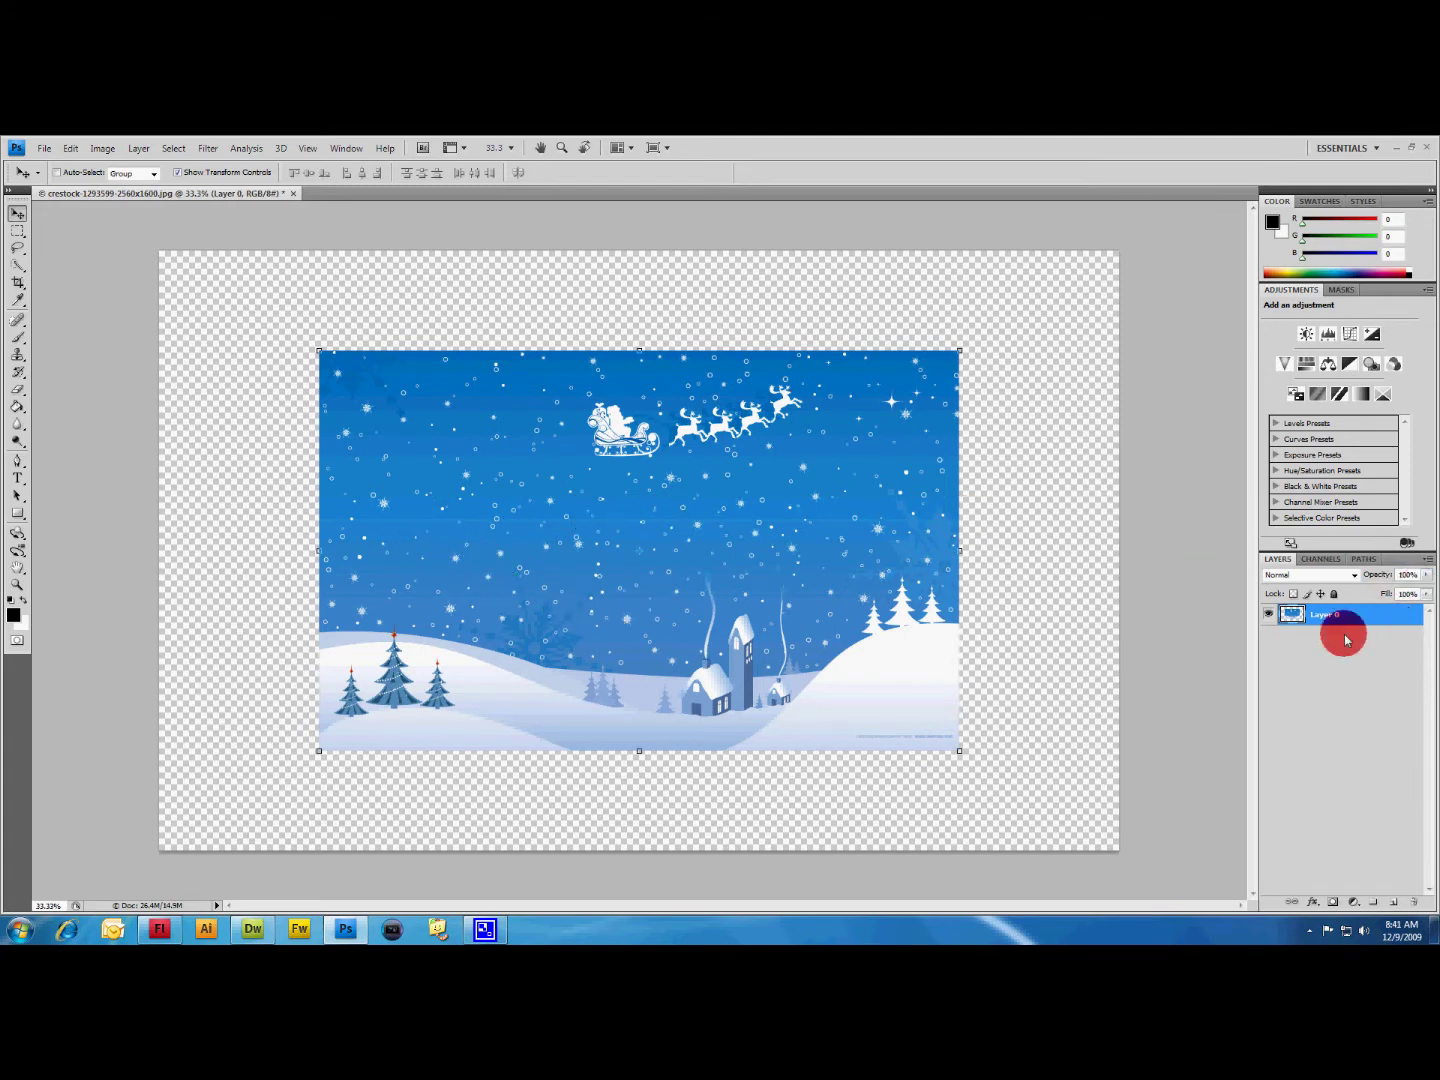
# Add a 30 px white stroke around the image layer, placed inside at 100% opacity in Normal mode.
pyautogui.click(104, 149)
pyautogui.click(70, 148)
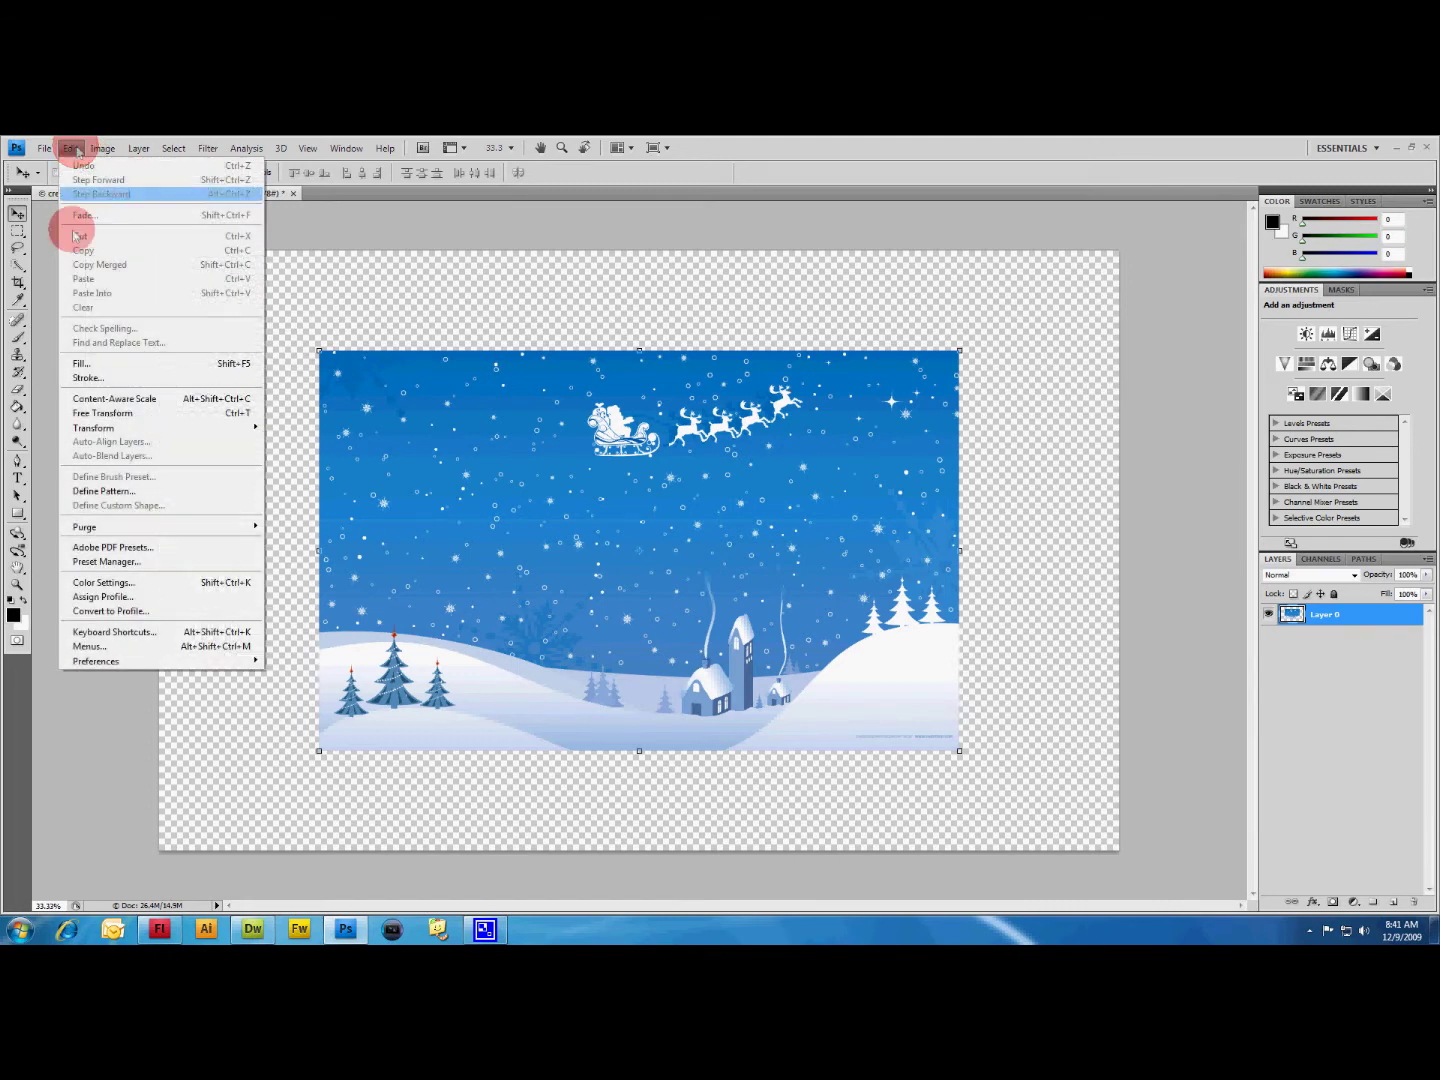
pyautogui.click(83, 380)
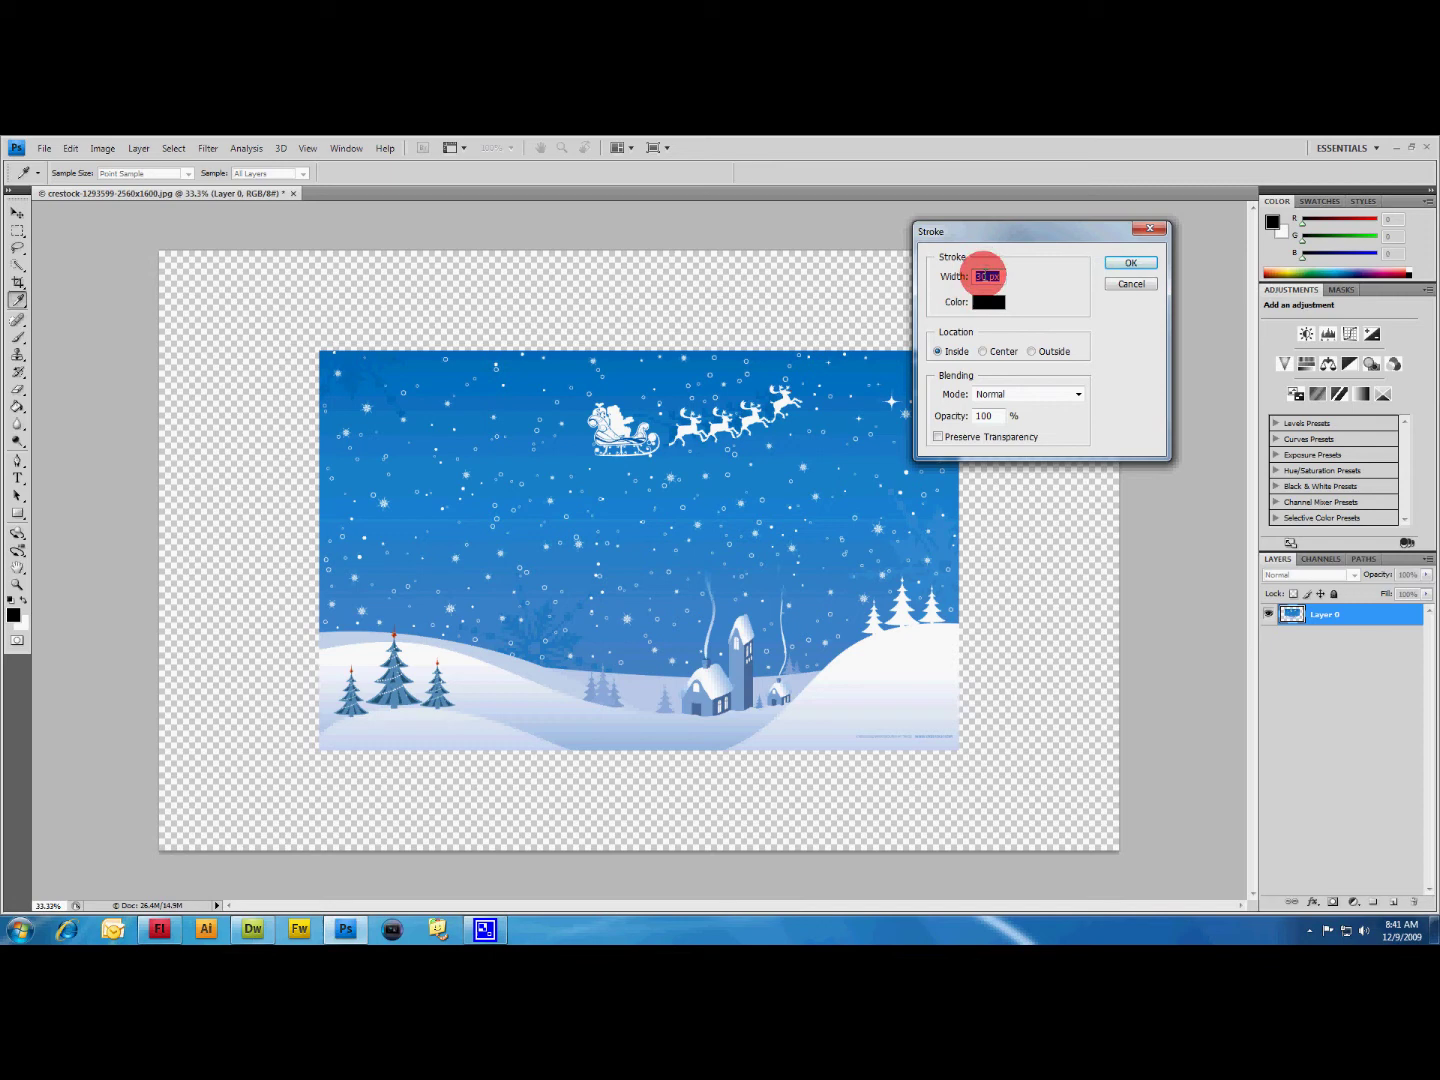
pyautogui.click(994, 302)
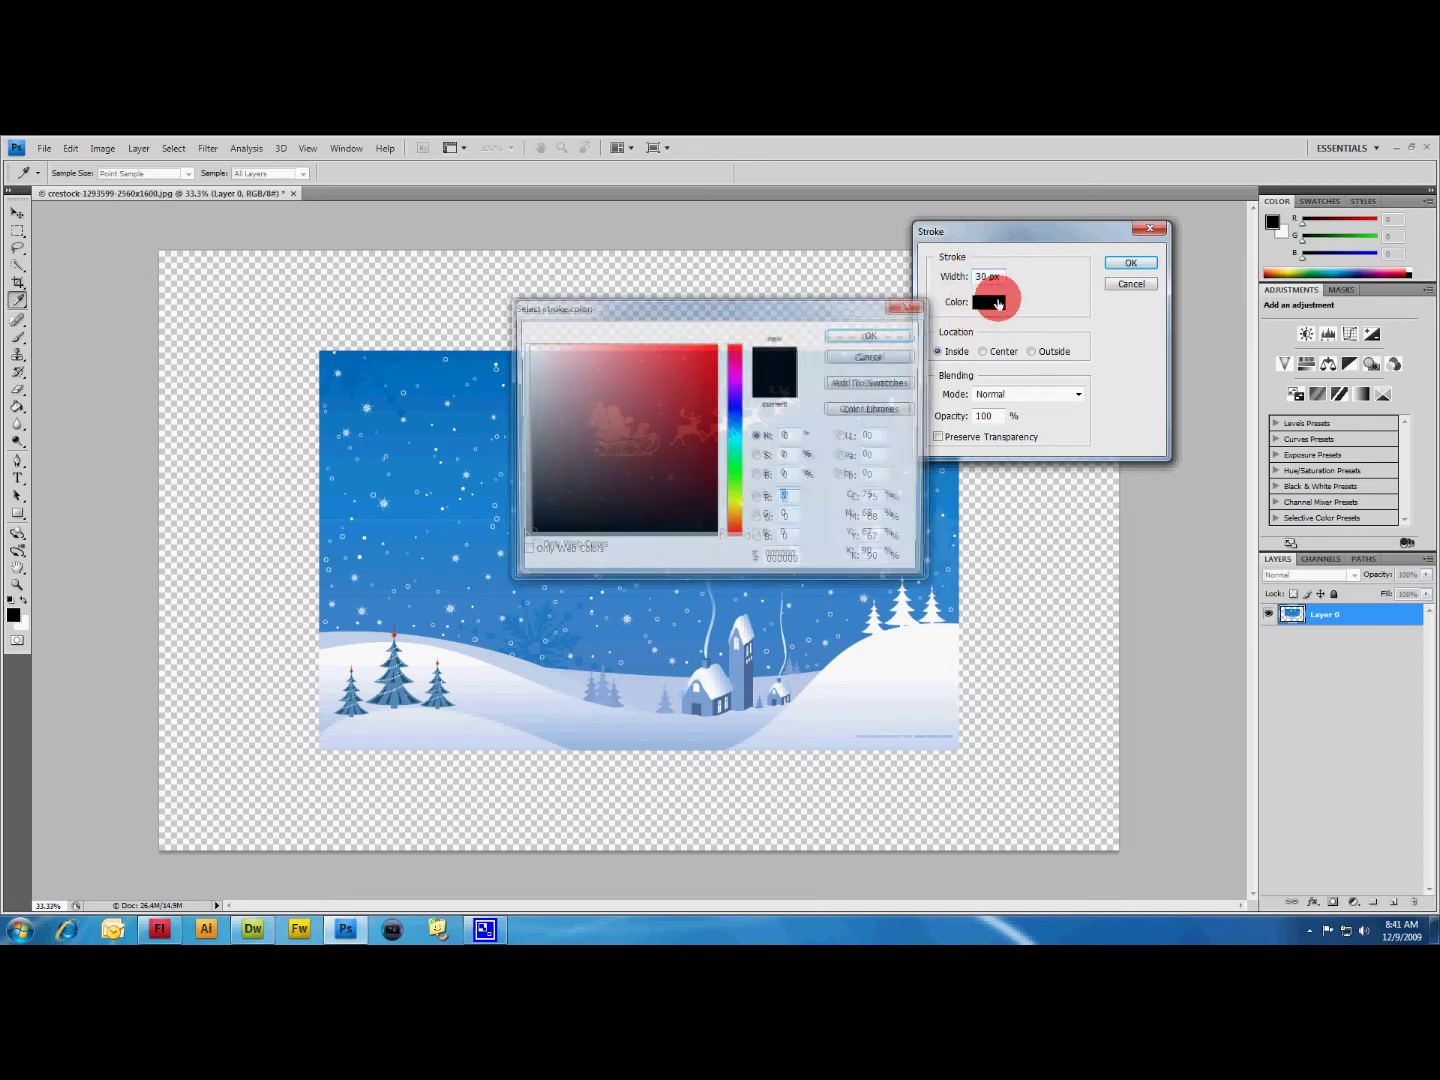
pyautogui.click(527, 350)
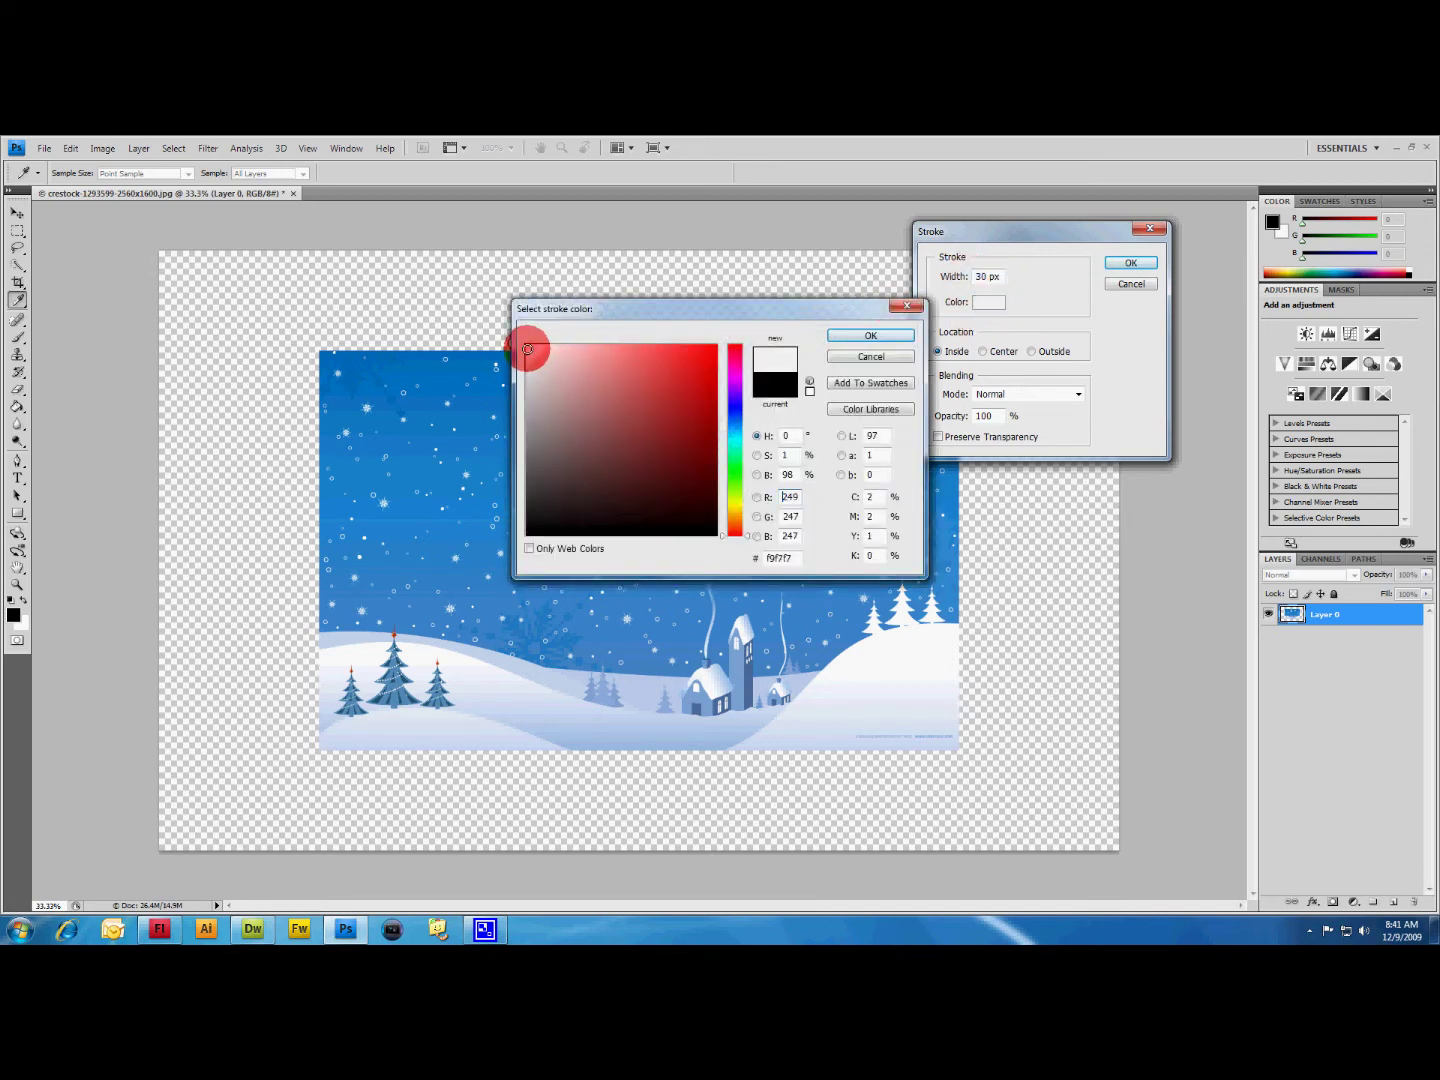
pyautogui.moveTo(526, 349); pyautogui.dragTo(527, 345)
pyautogui.click(852, 337)
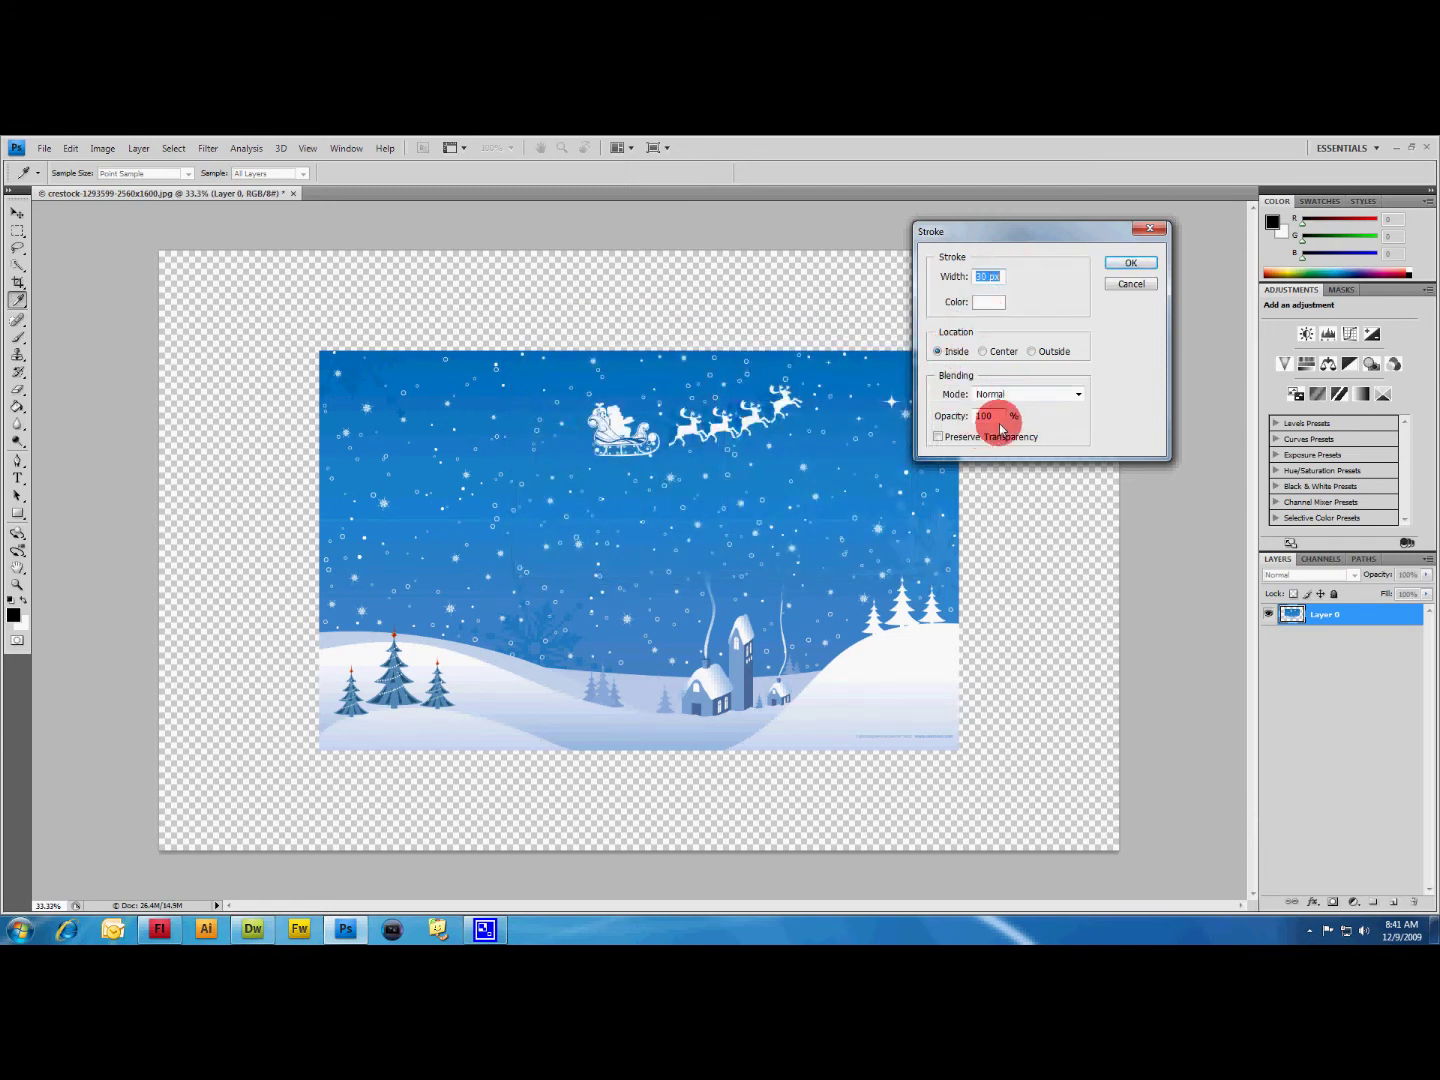
pyautogui.click(1130, 264)
pyautogui.press('v')
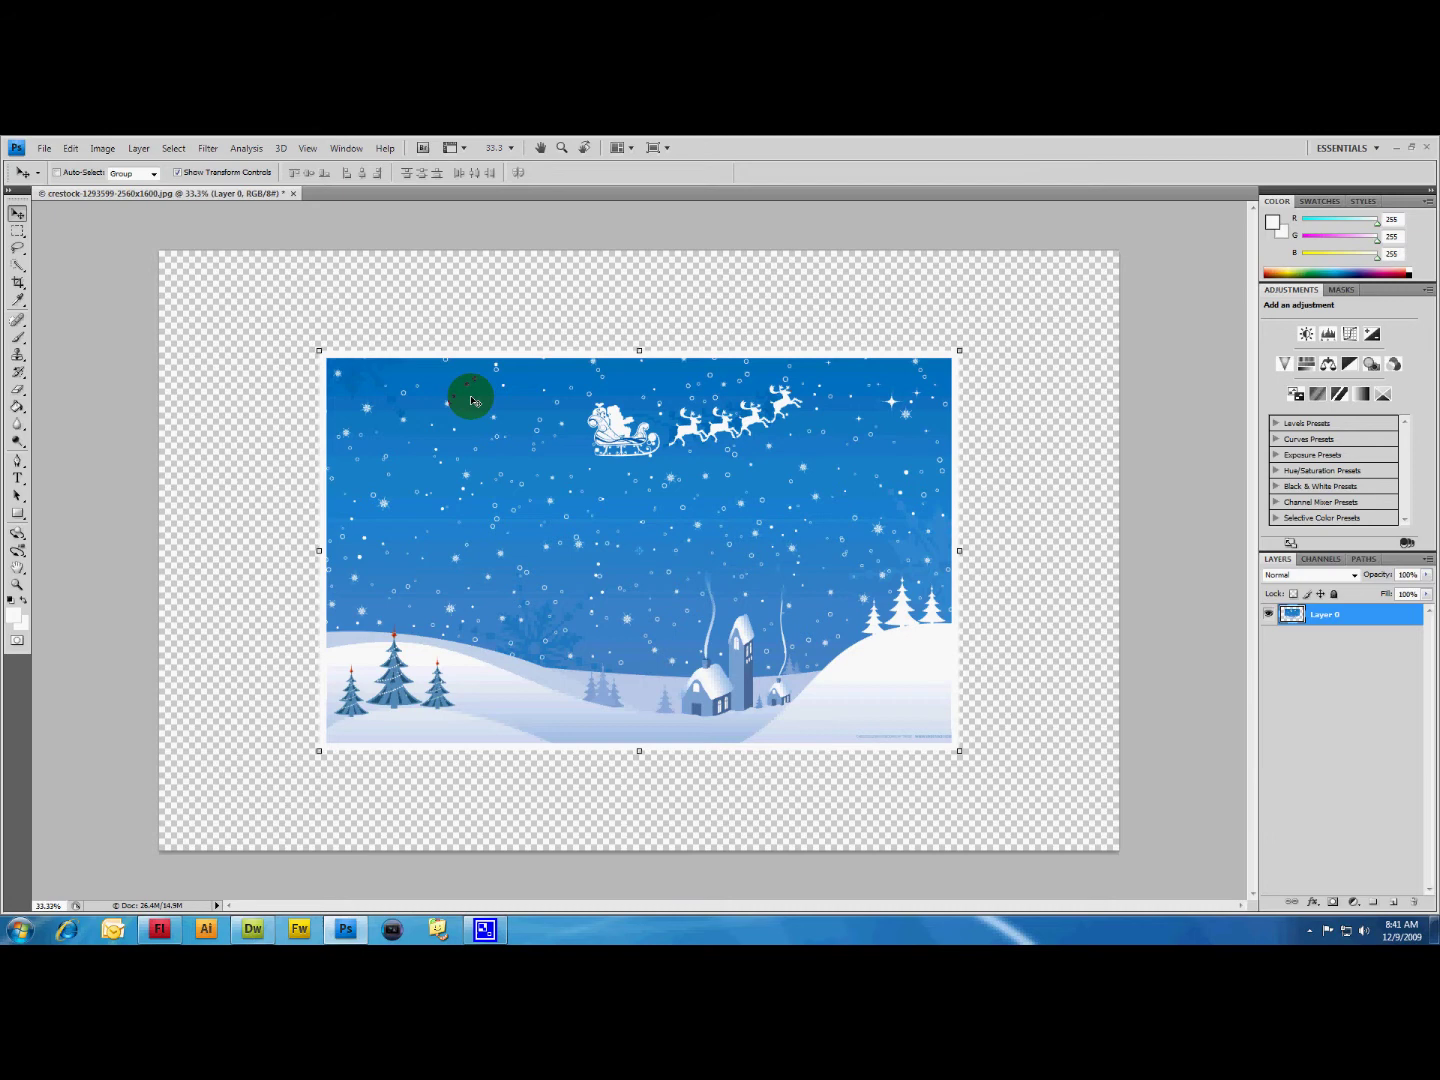
pyautogui.click(498, 482)
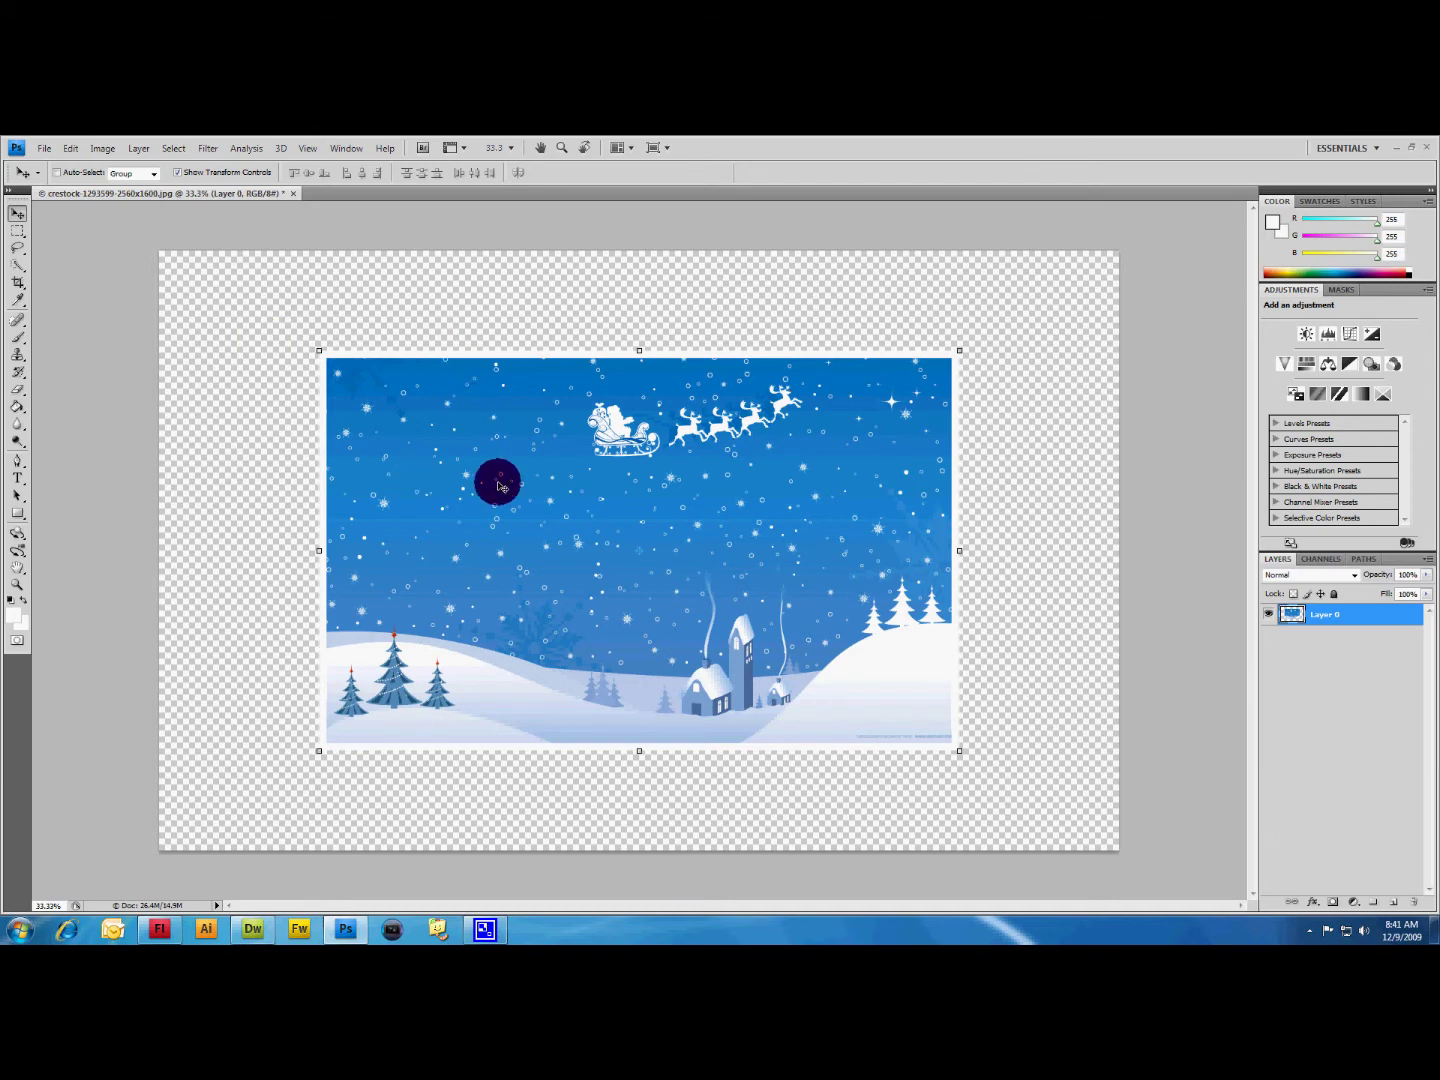
pyautogui.click(276, 312)
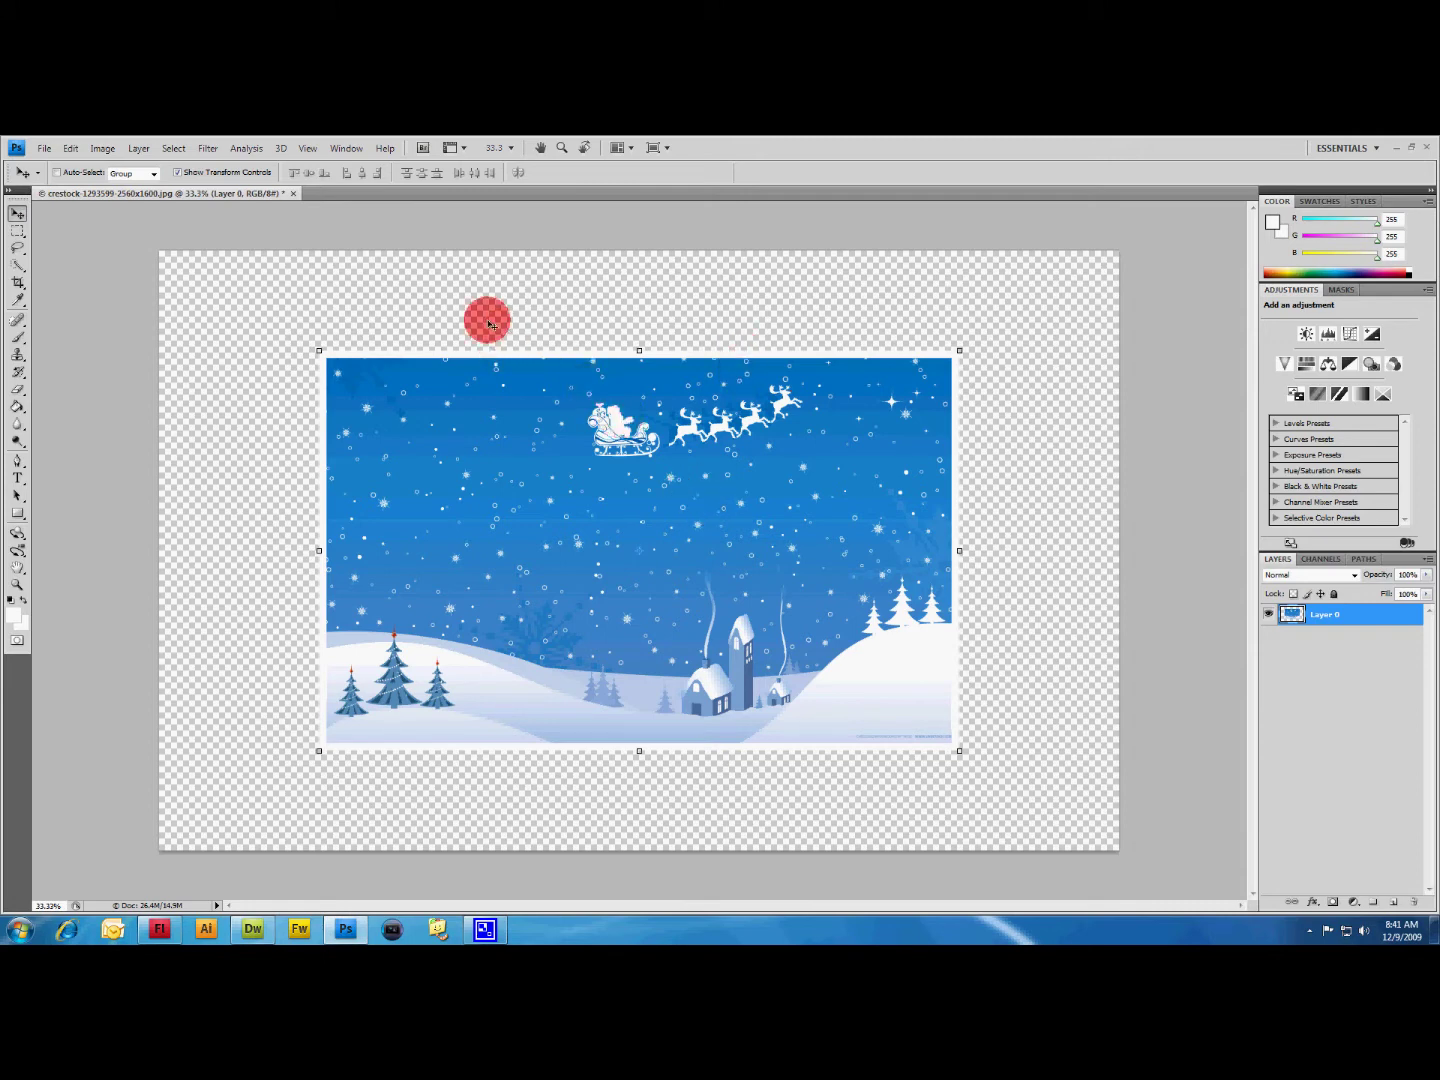
# Warp the image's upper-left corner inward with Custom warp and adjust its curve handles to form a page curl.
pyautogui.hotkey('ctrl', 't')
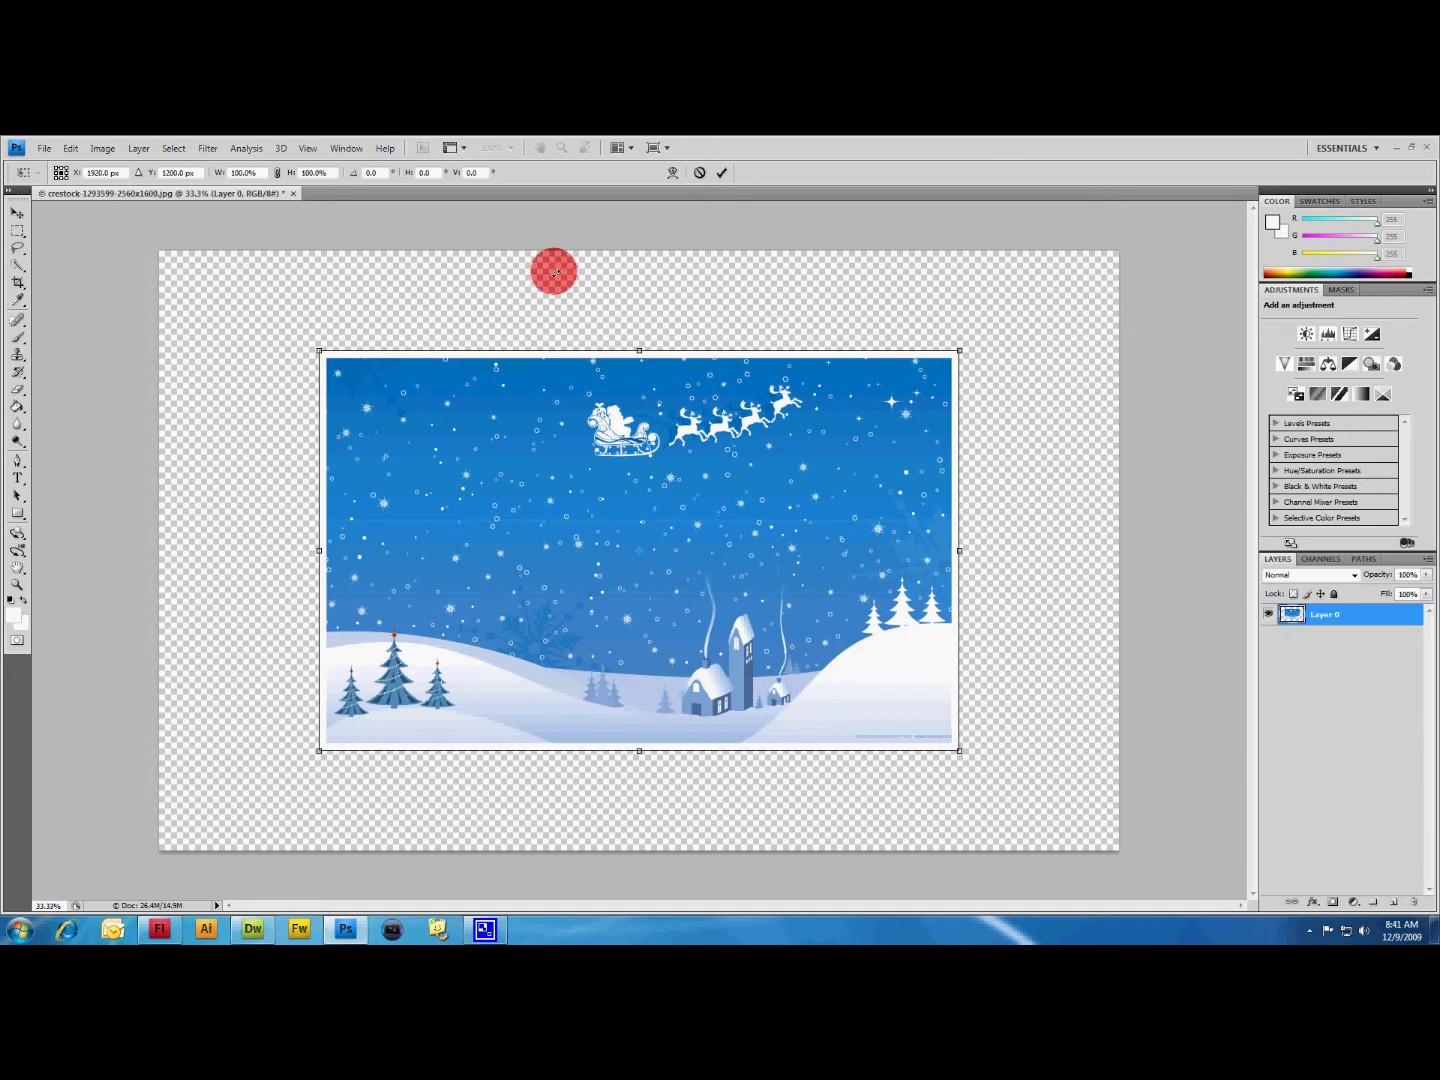
pyautogui.click(672, 175)
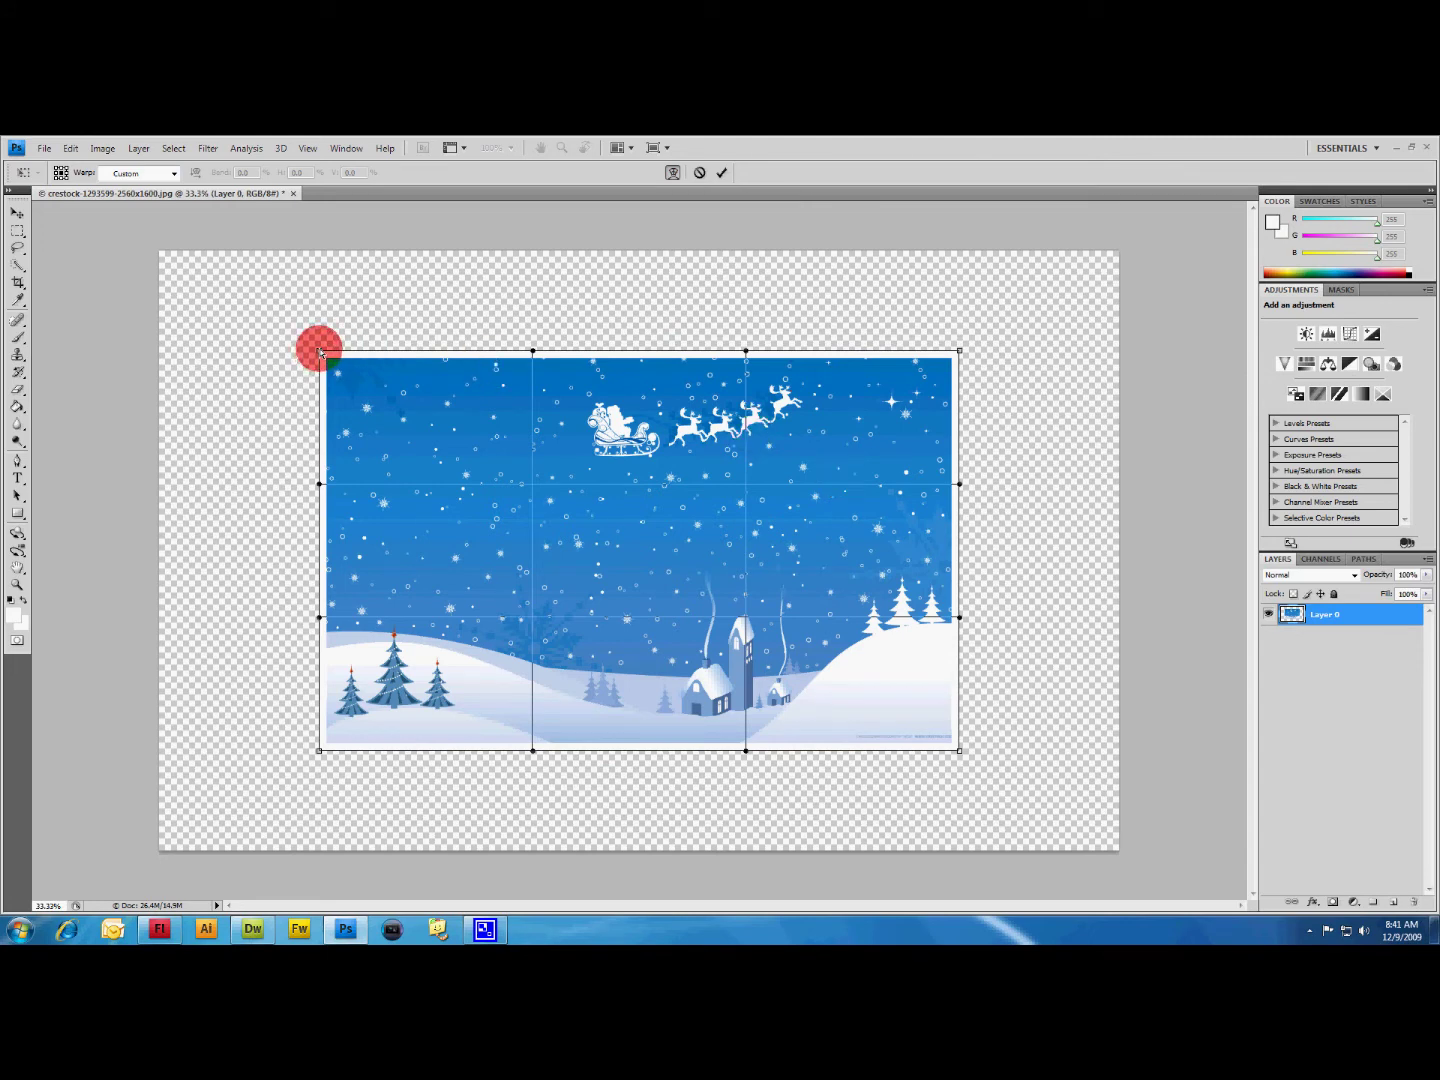
pyautogui.moveTo(321, 353); pyautogui.dragTo(617, 460)
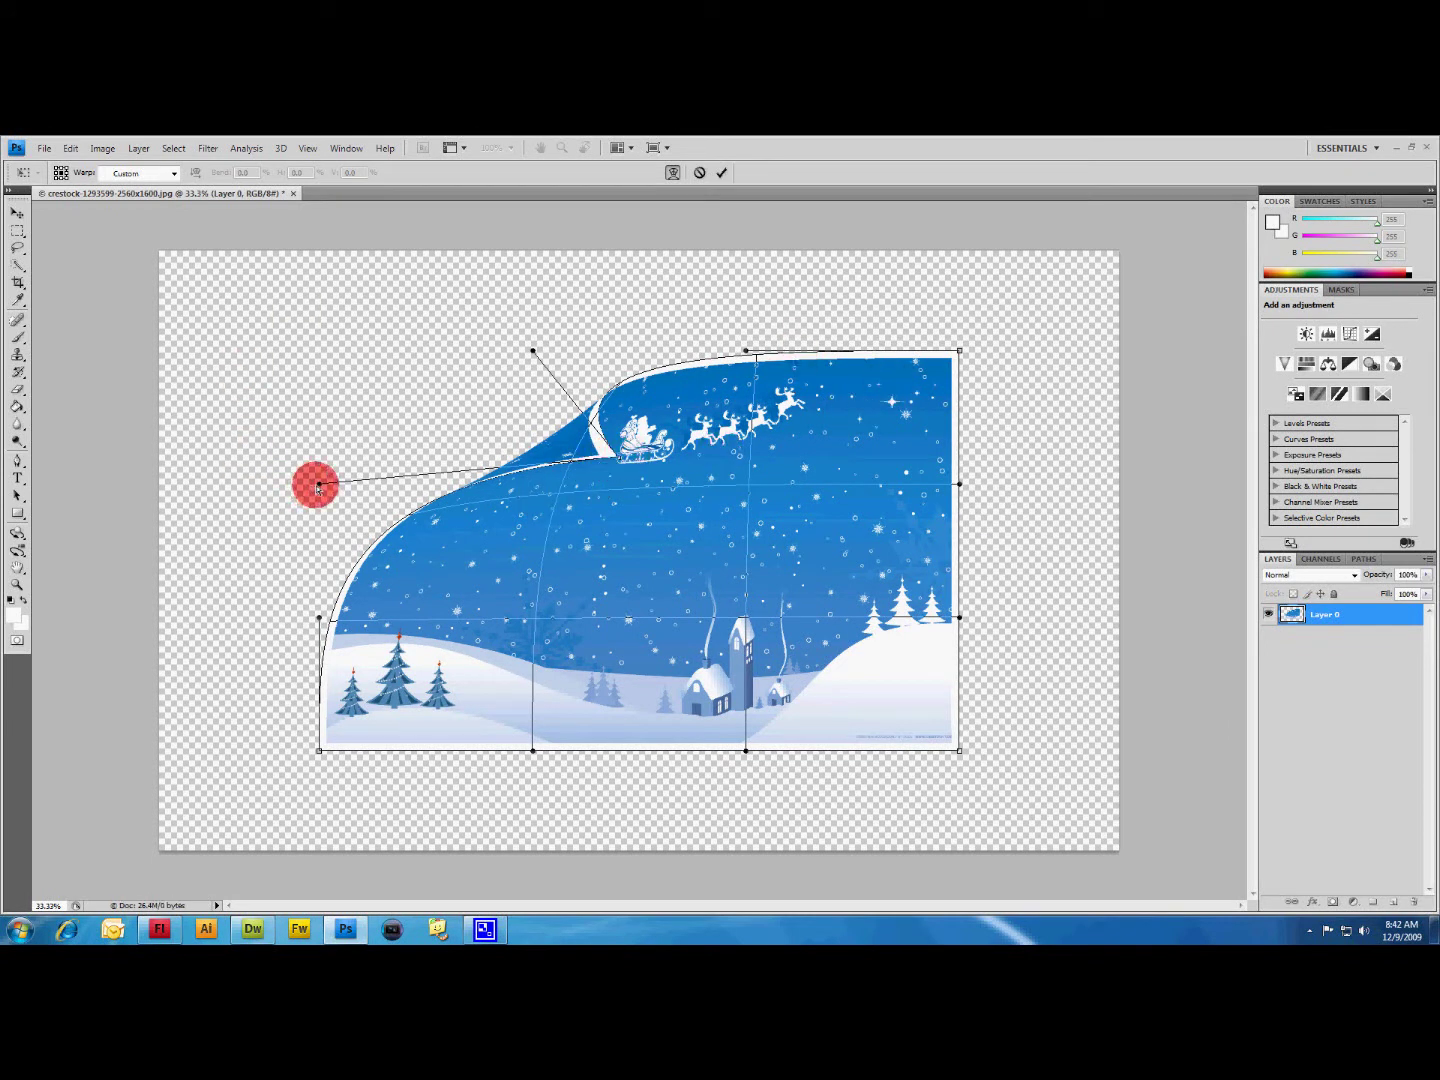
pyautogui.moveTo(318, 487); pyautogui.dragTo(320, 345)
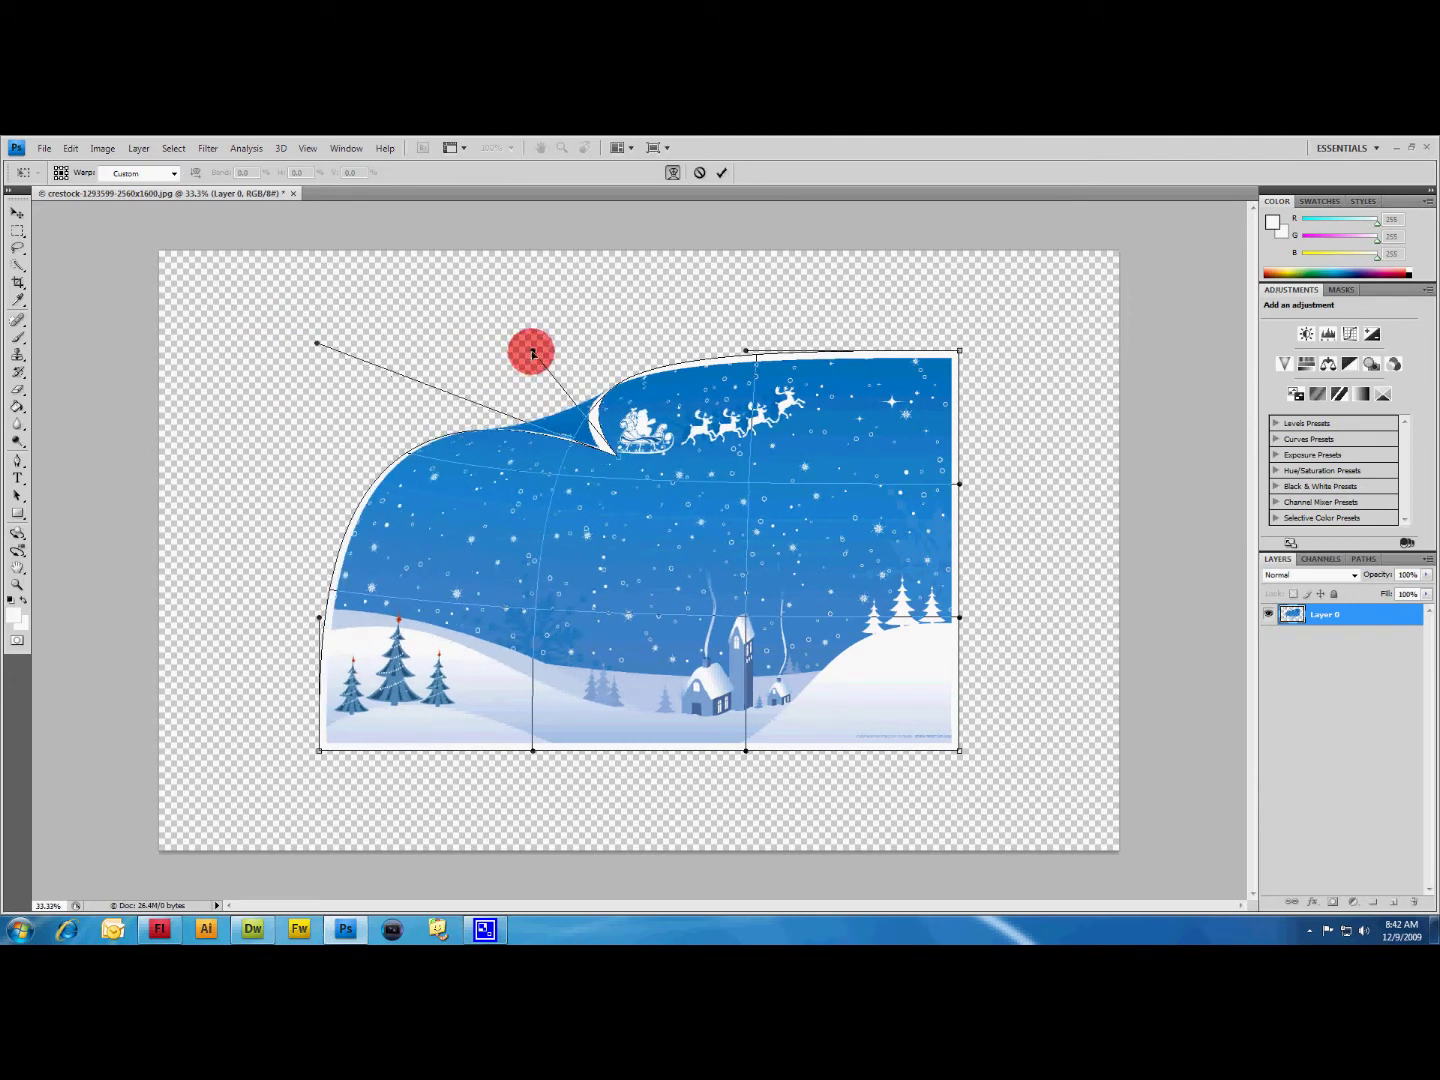
pyautogui.moveTo(530, 350); pyautogui.dragTo(616, 293)
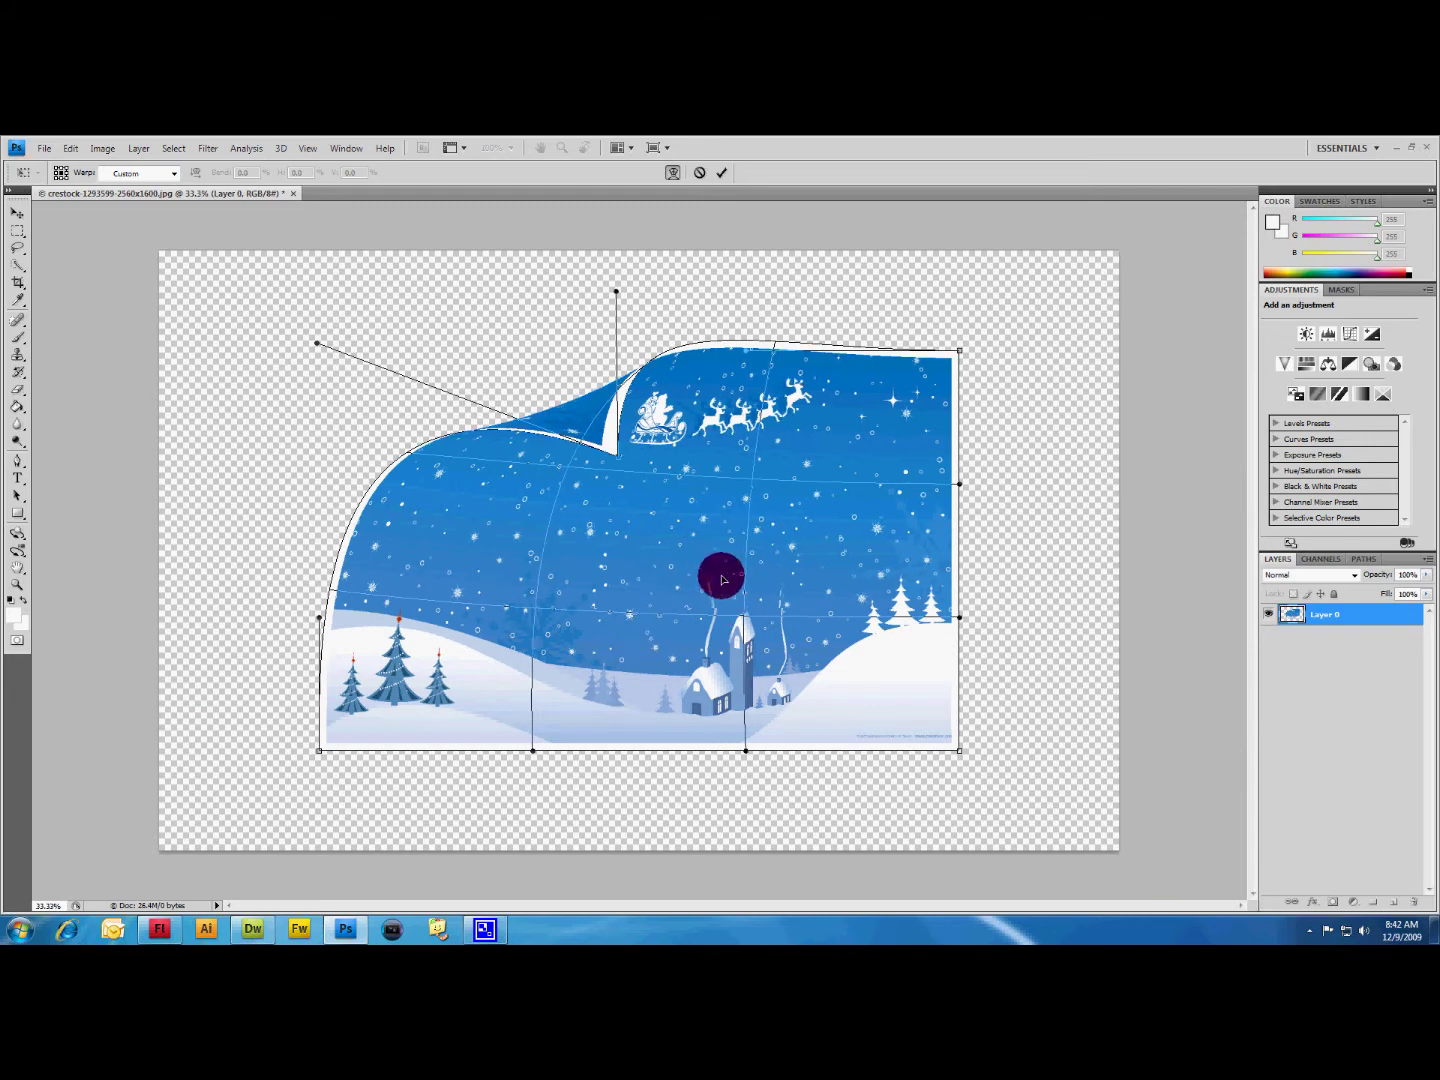
# Warp the image's body and bow its left, bottom and right edges inward to give the sheet a wavy shape.
pyautogui.moveTo(722, 580); pyautogui.dragTo(782, 570)
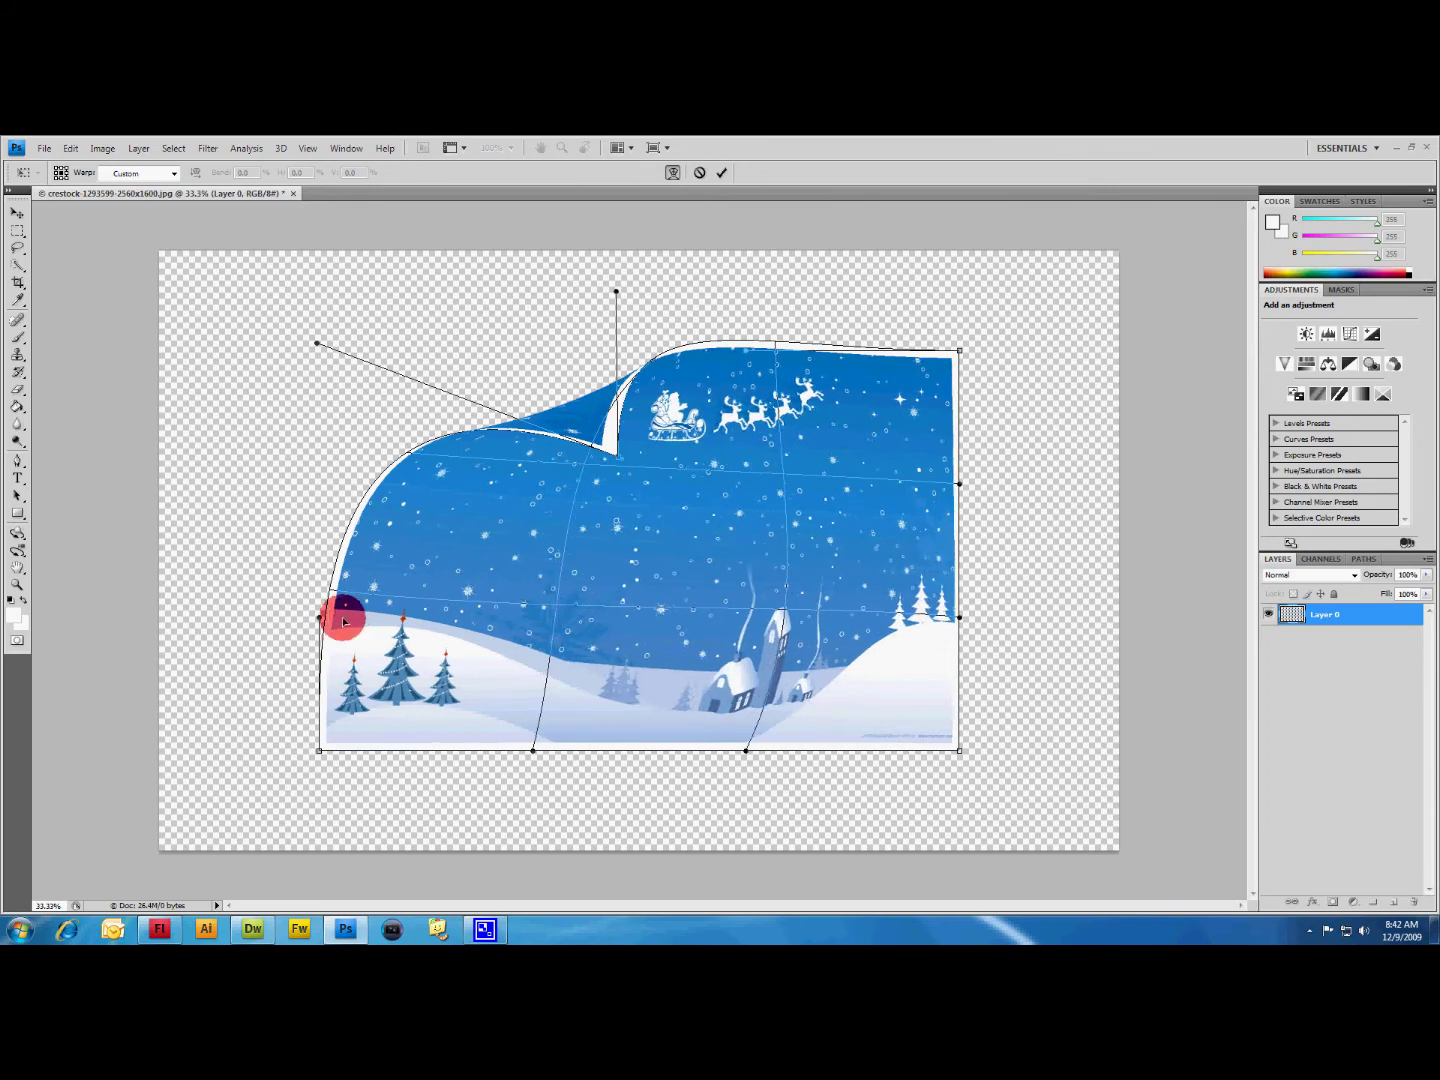
pyautogui.moveTo(325, 626); pyautogui.dragTo(418, 637)
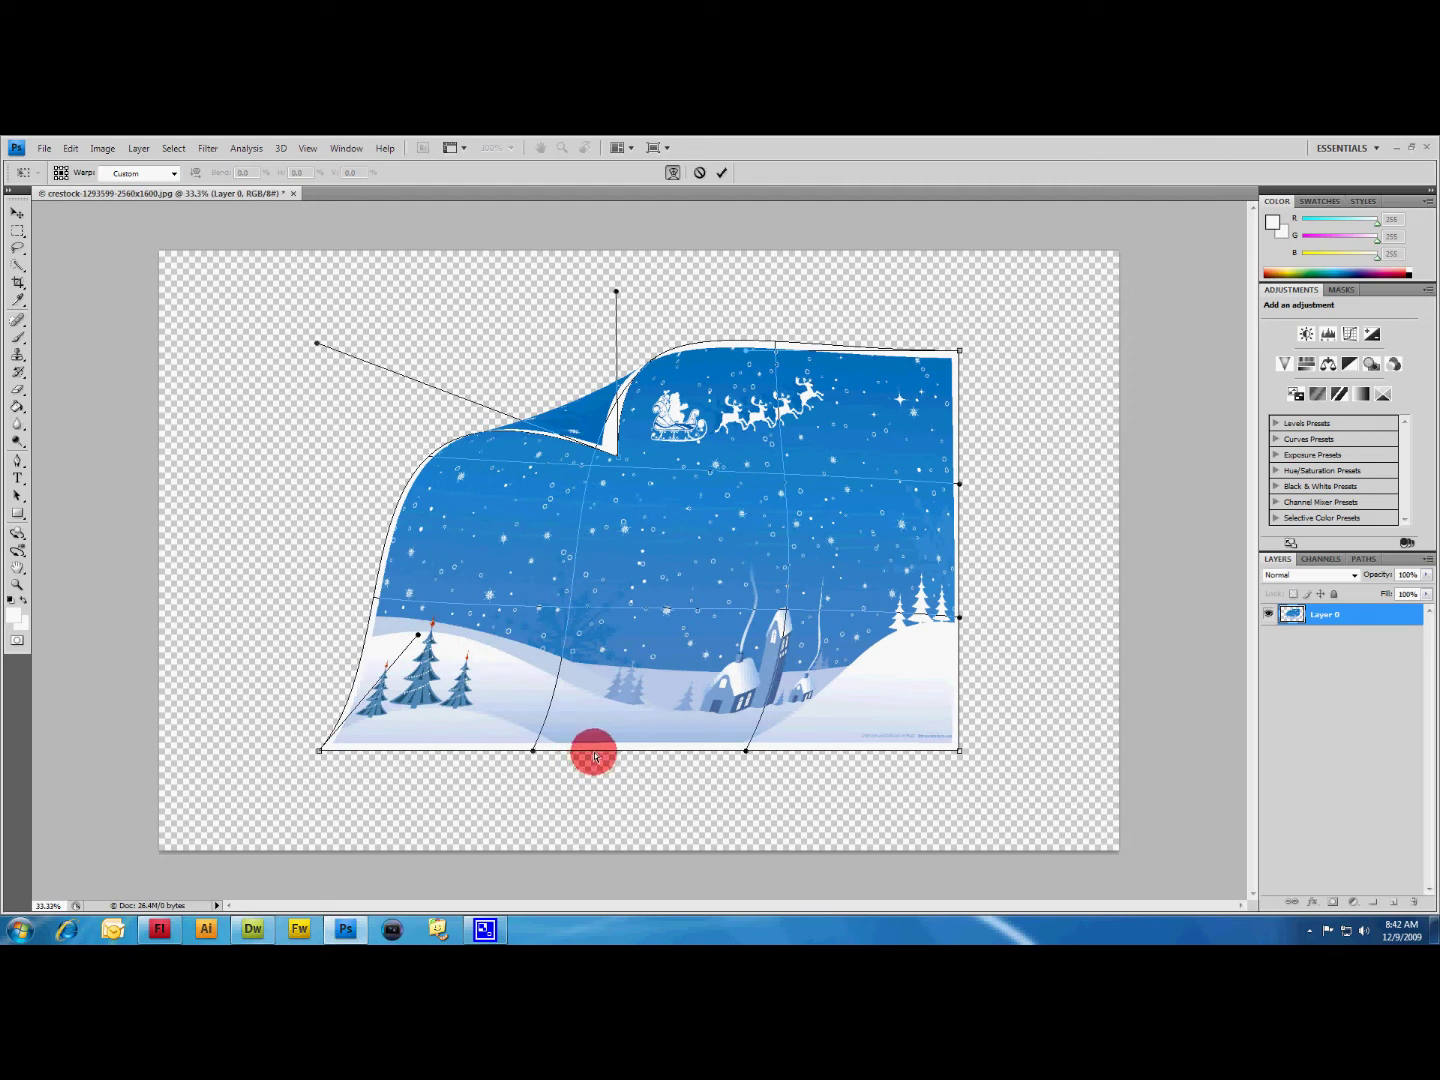
pyautogui.moveTo(594, 756); pyautogui.dragTo(640, 678)
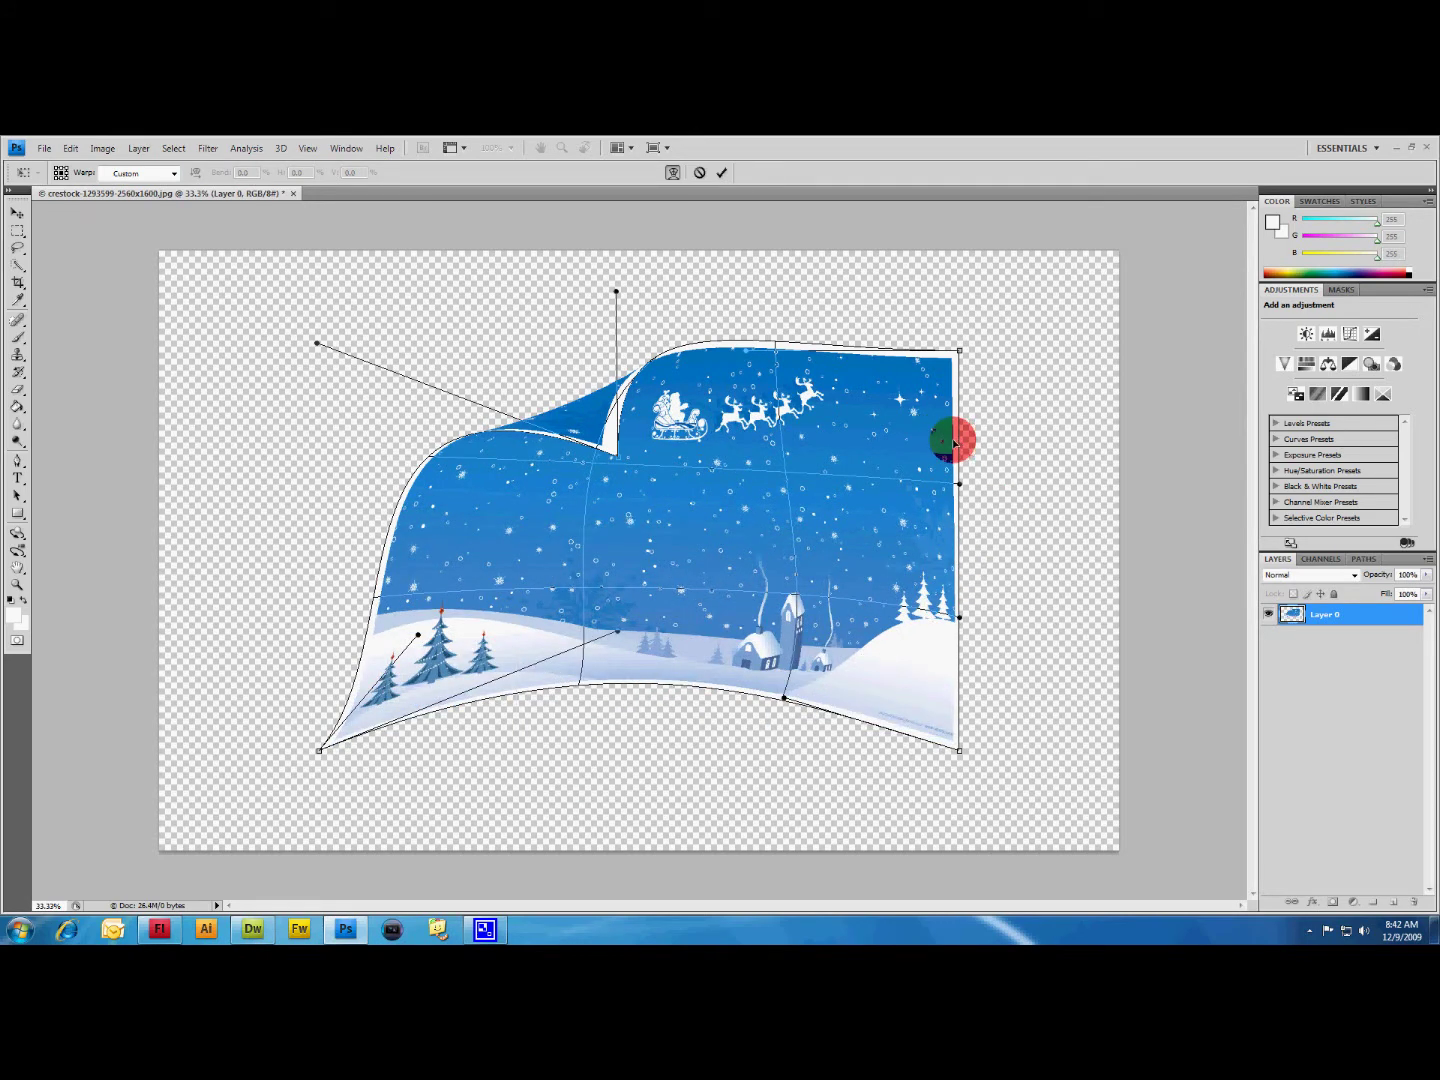
pyautogui.moveTo(956, 440); pyautogui.dragTo(918, 430)
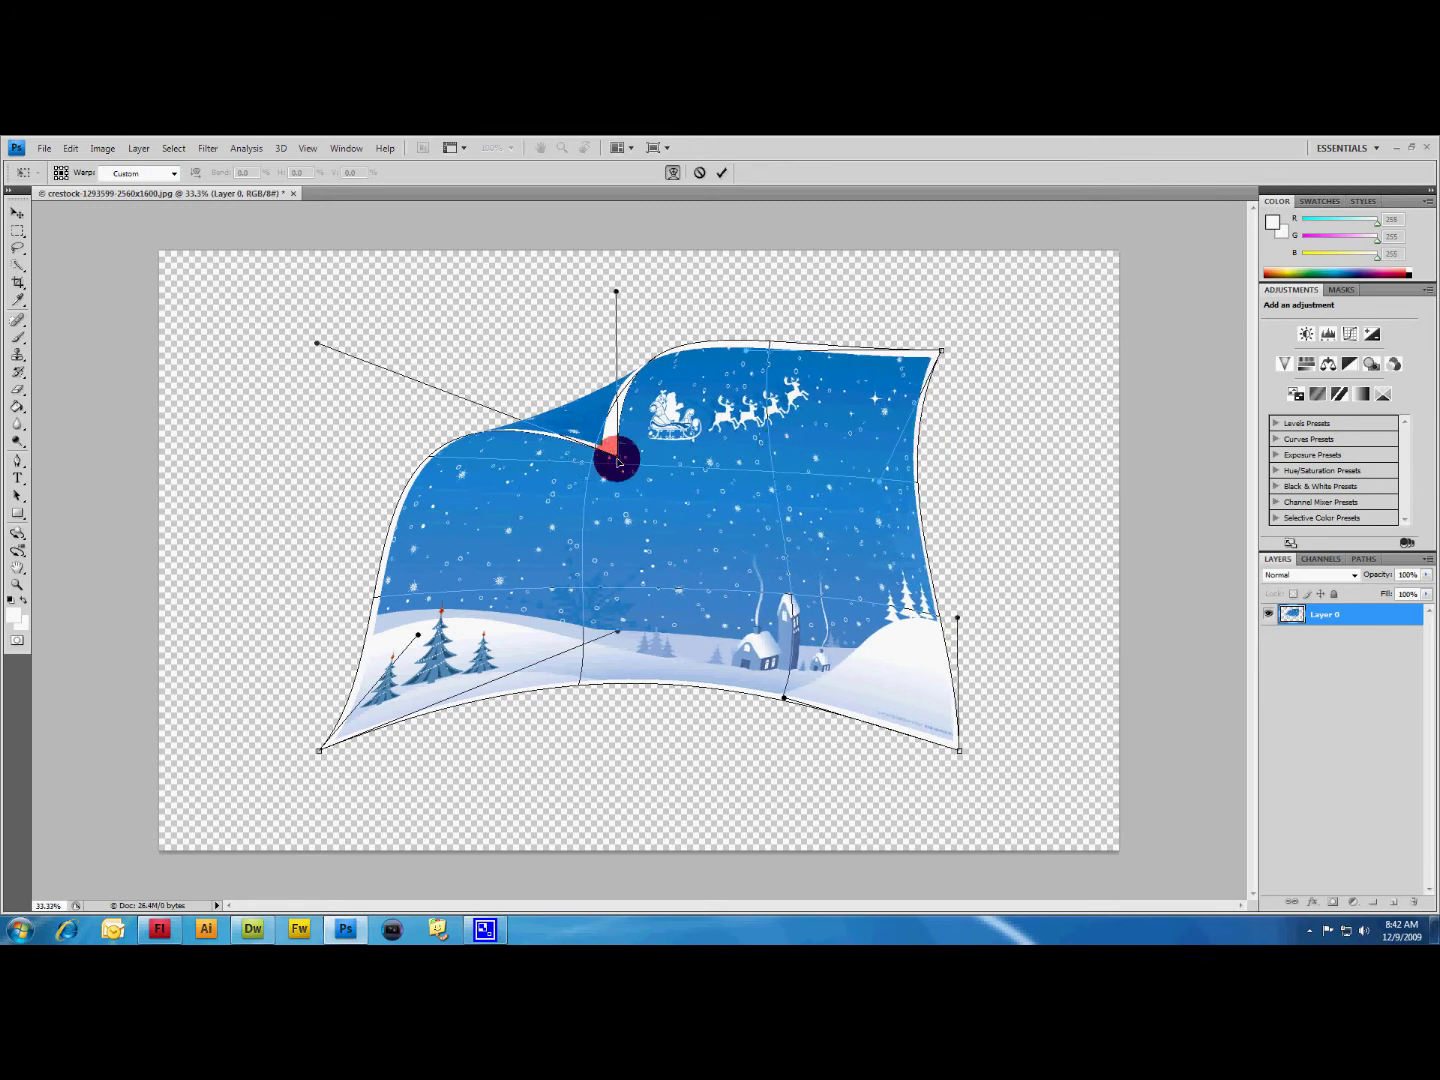
# Pull the curled corner's tip back outward to make a smaller curl and apply the warp.
pyautogui.moveTo(618, 460); pyautogui.dragTo(505, 408)
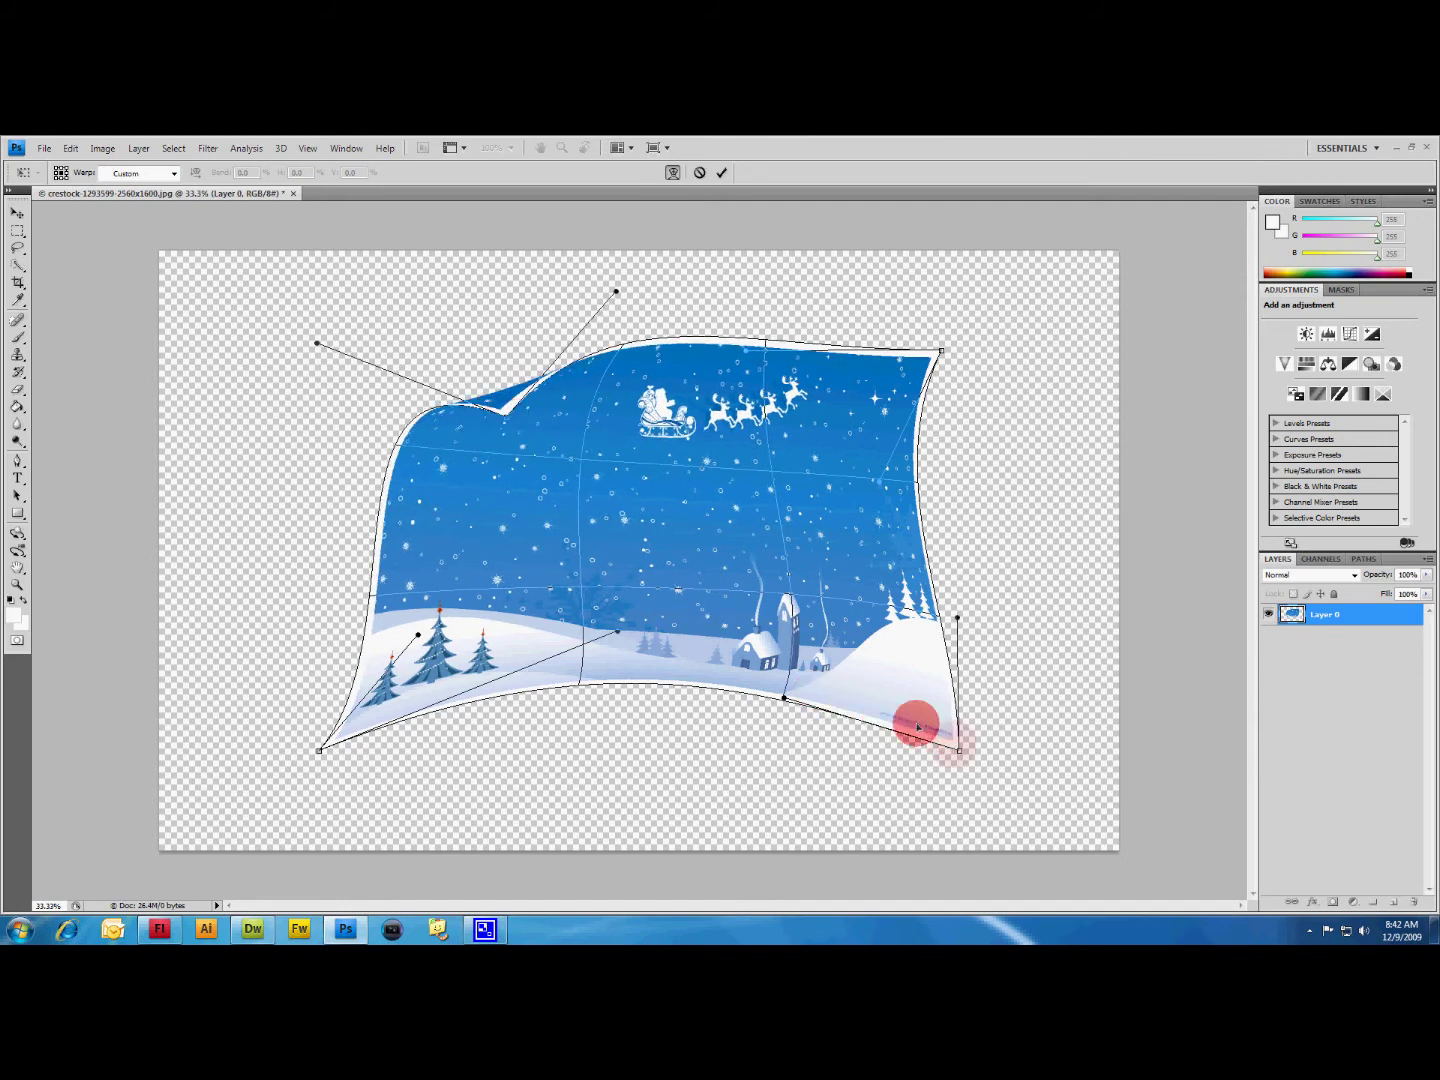
pyautogui.click(505, 563)
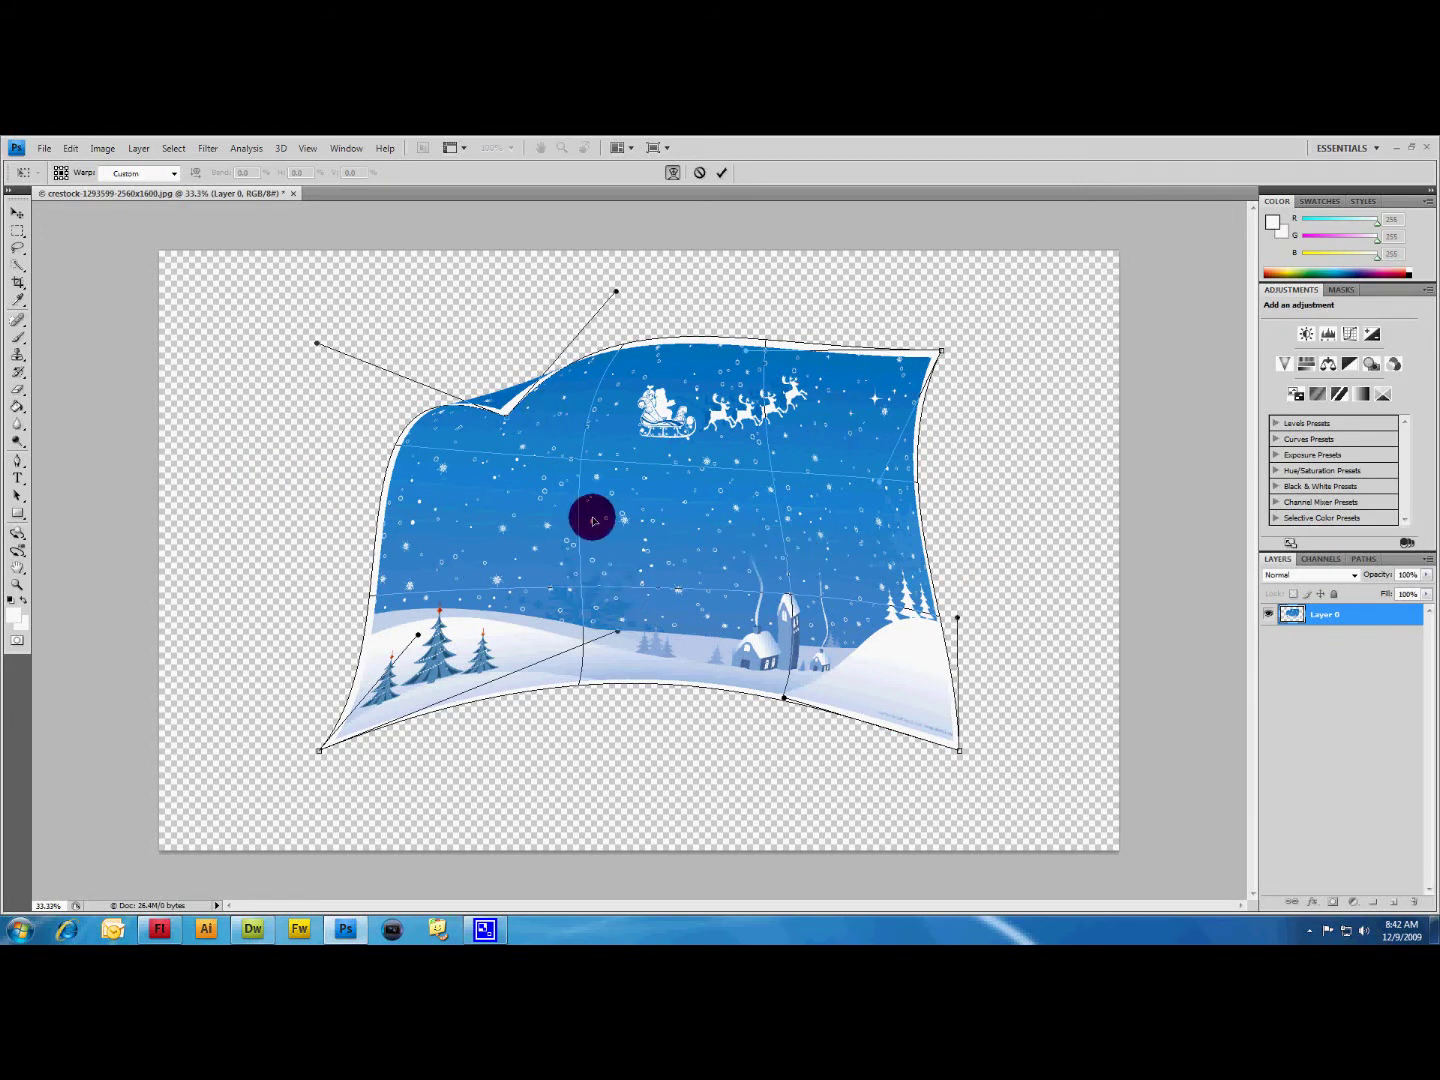
pyautogui.click(321, 514)
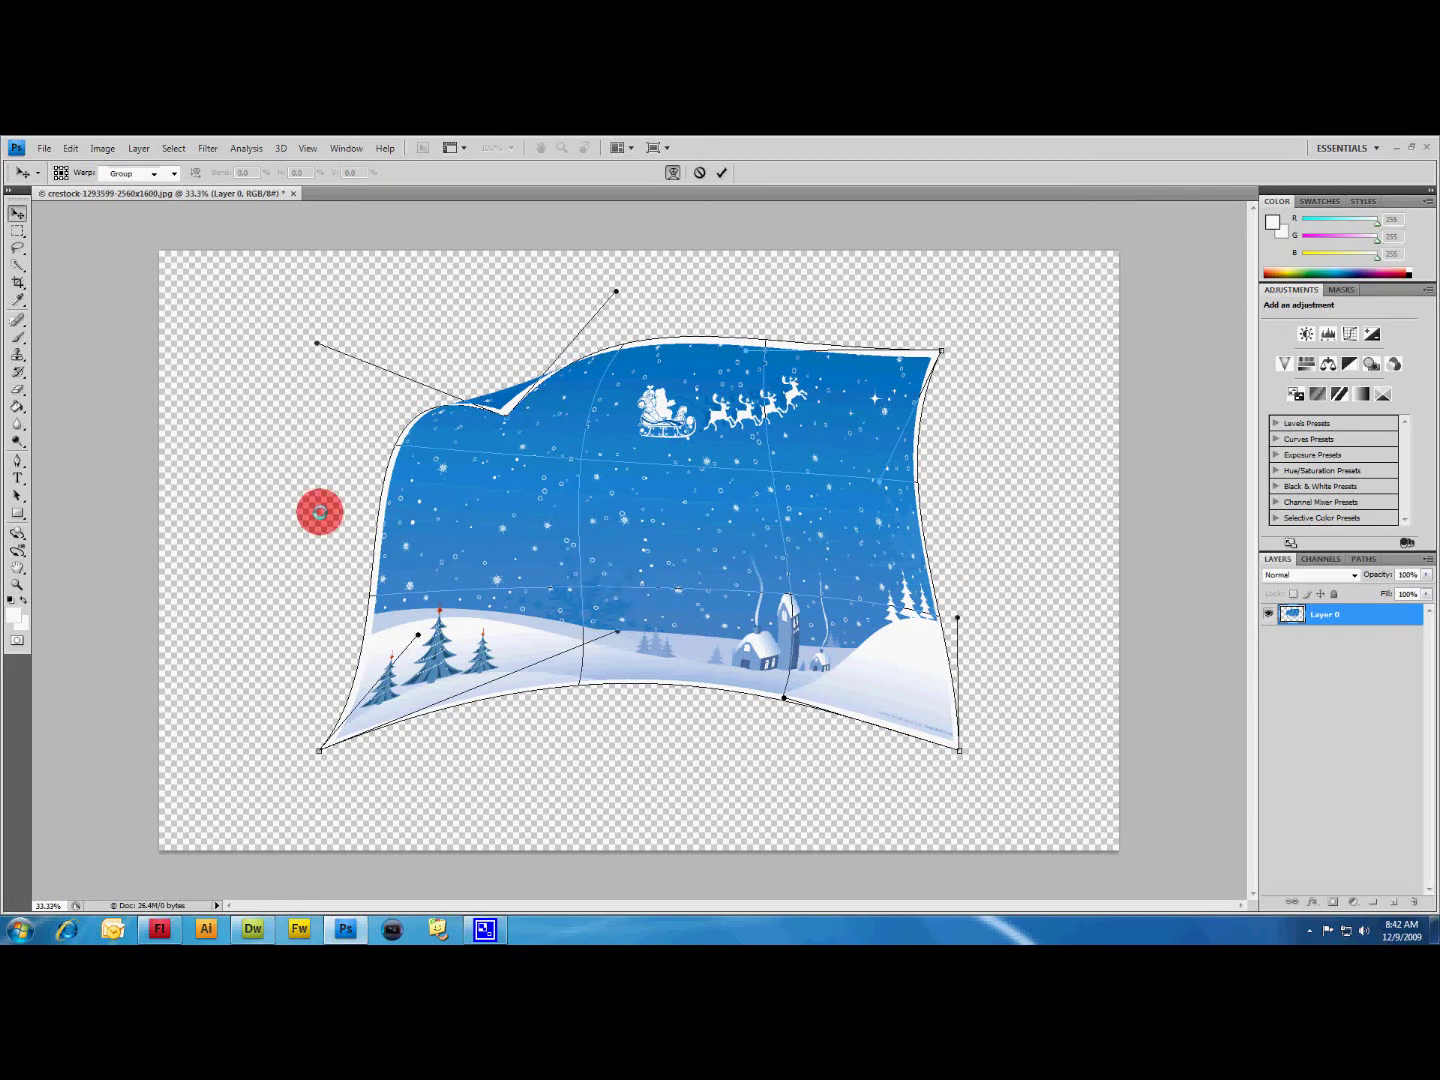
pyautogui.press('Return')
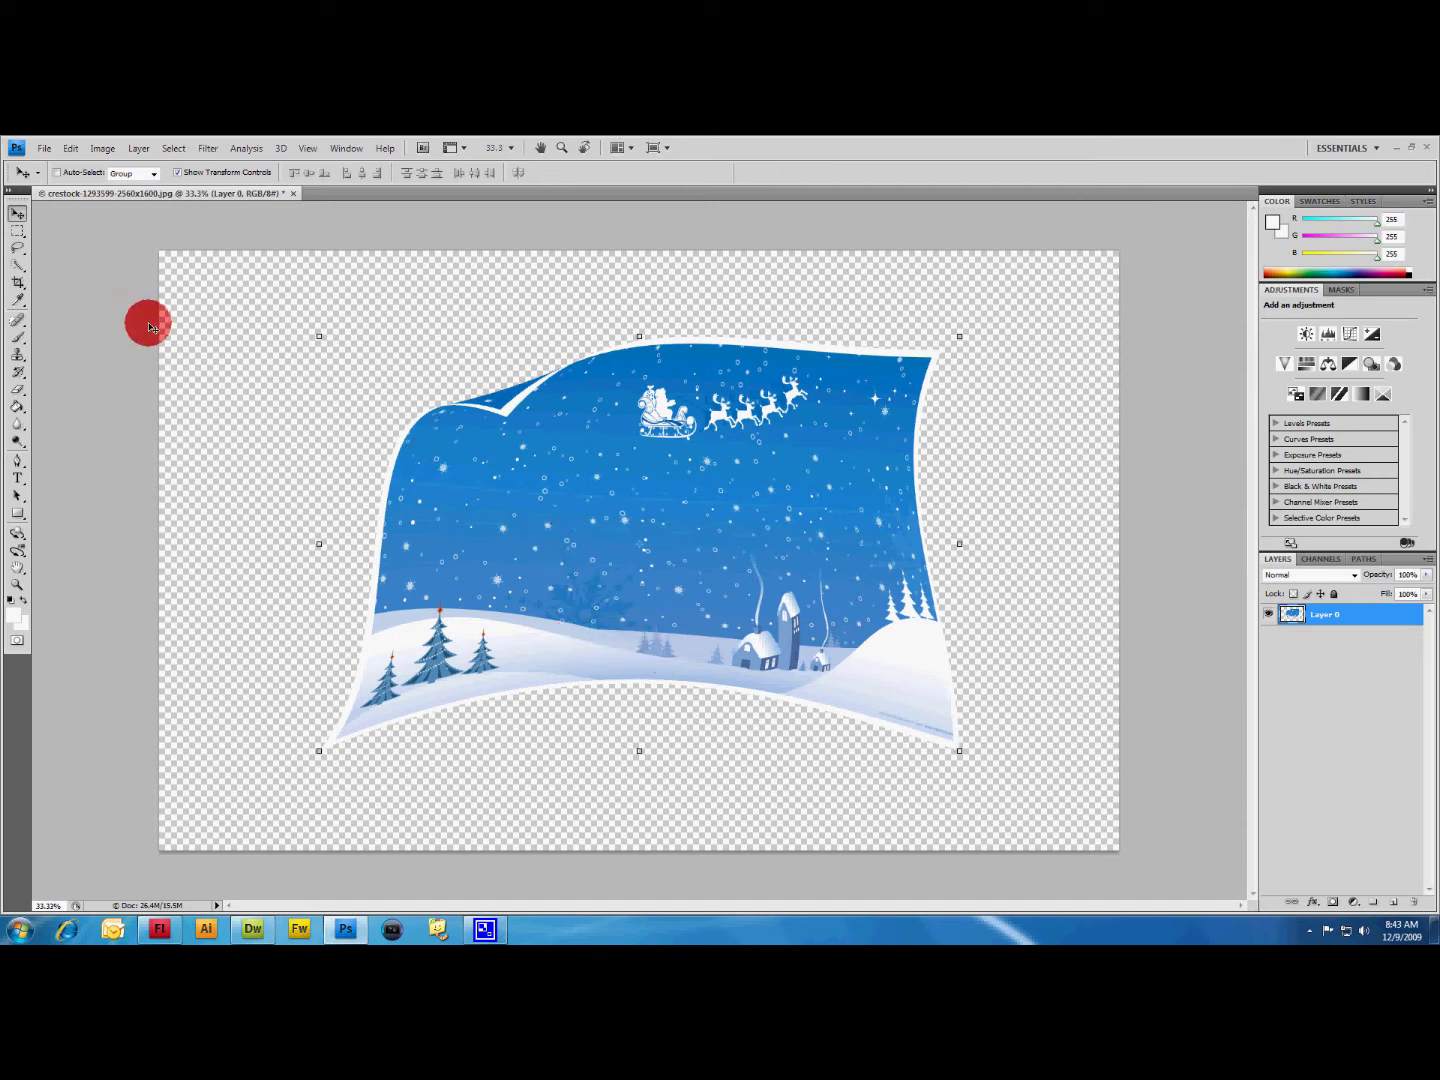
# Move the warped image up slightly and duplicate its layer under the name 13.
pyautogui.moveTo(599, 500)
pyautogui.mouseDown()
pyautogui.moveTo(549, 540)
pyautogui.moveTo(596, 492)
pyautogui.mouseUp()
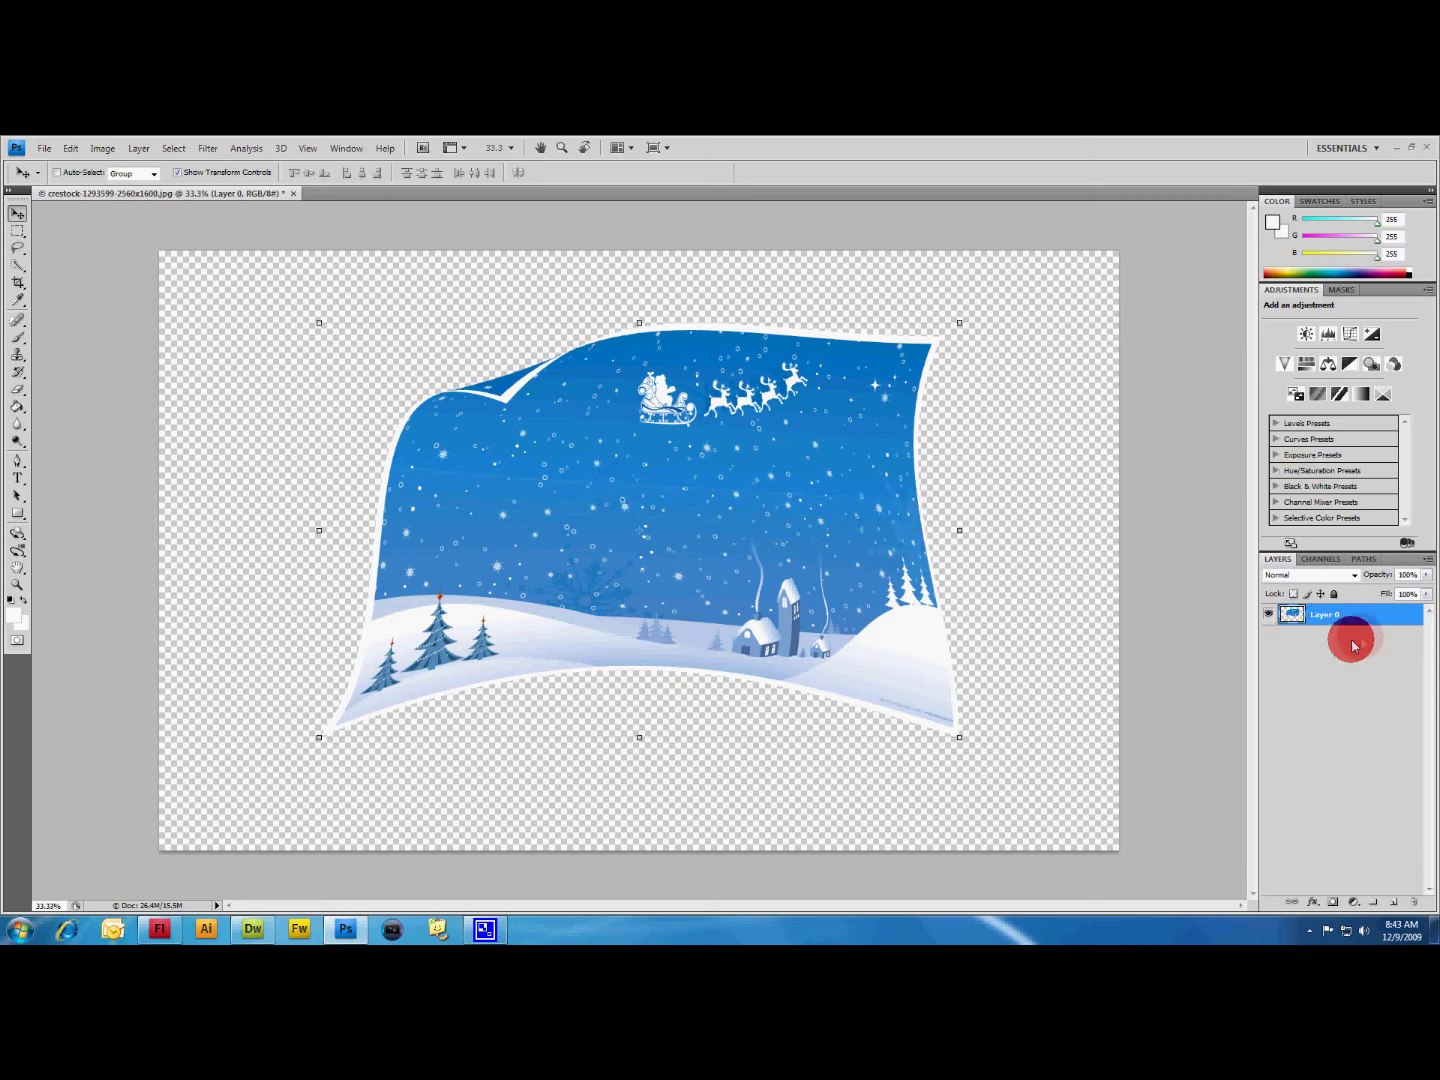
pyautogui.rightClick(1327, 620)
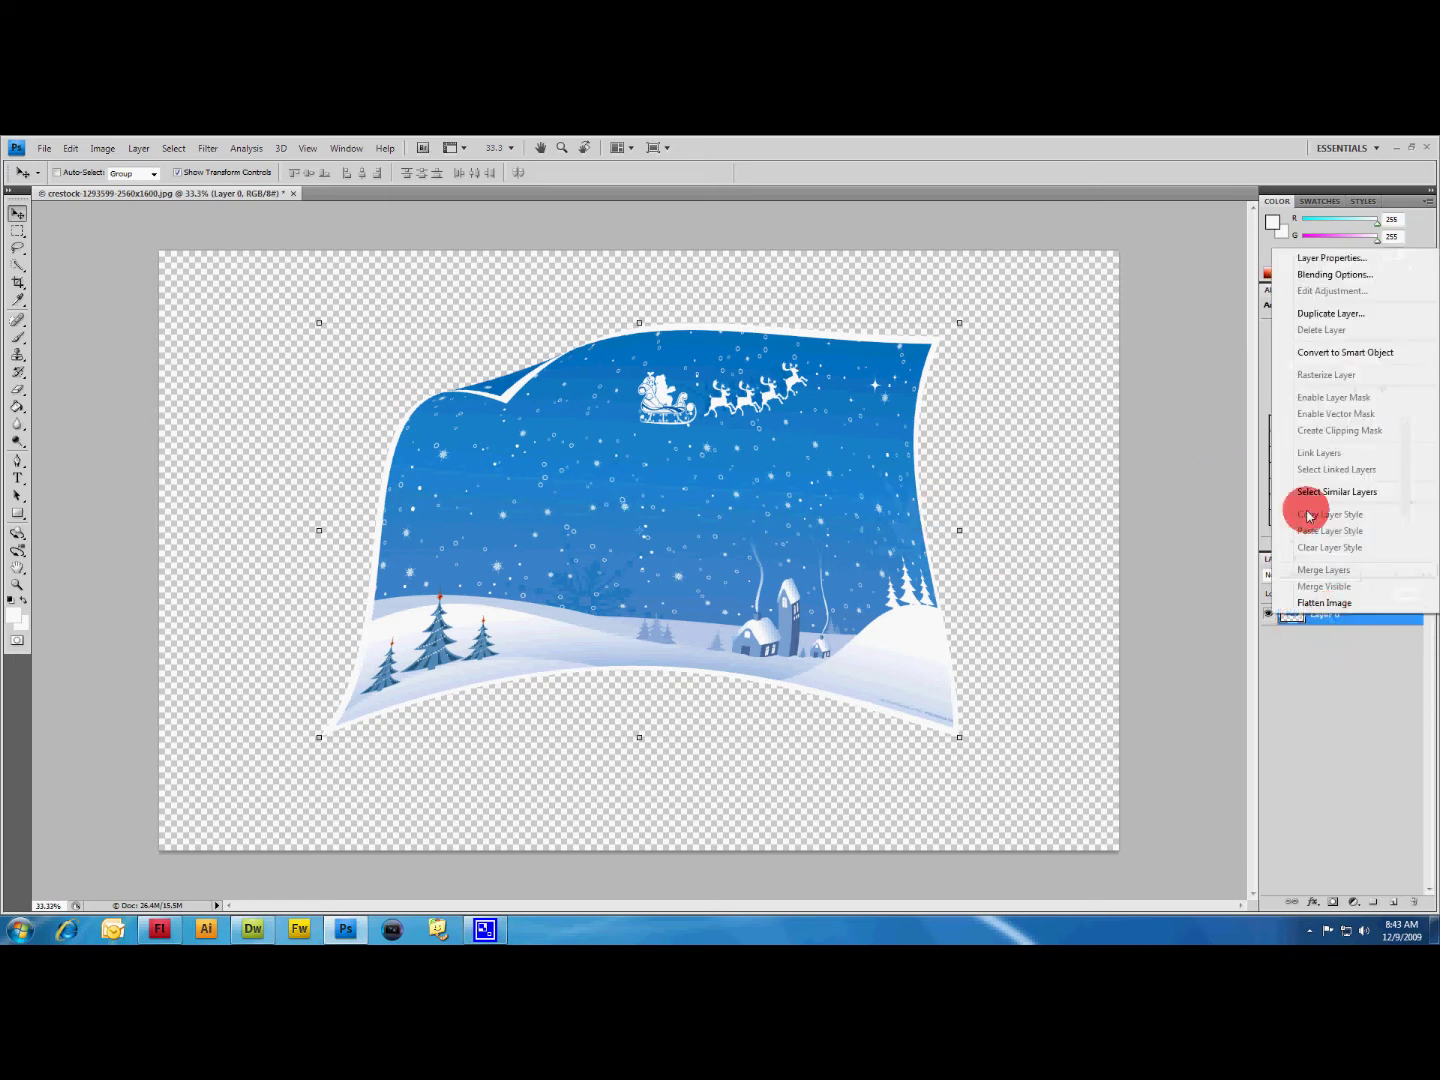
pyautogui.click(1327, 315)
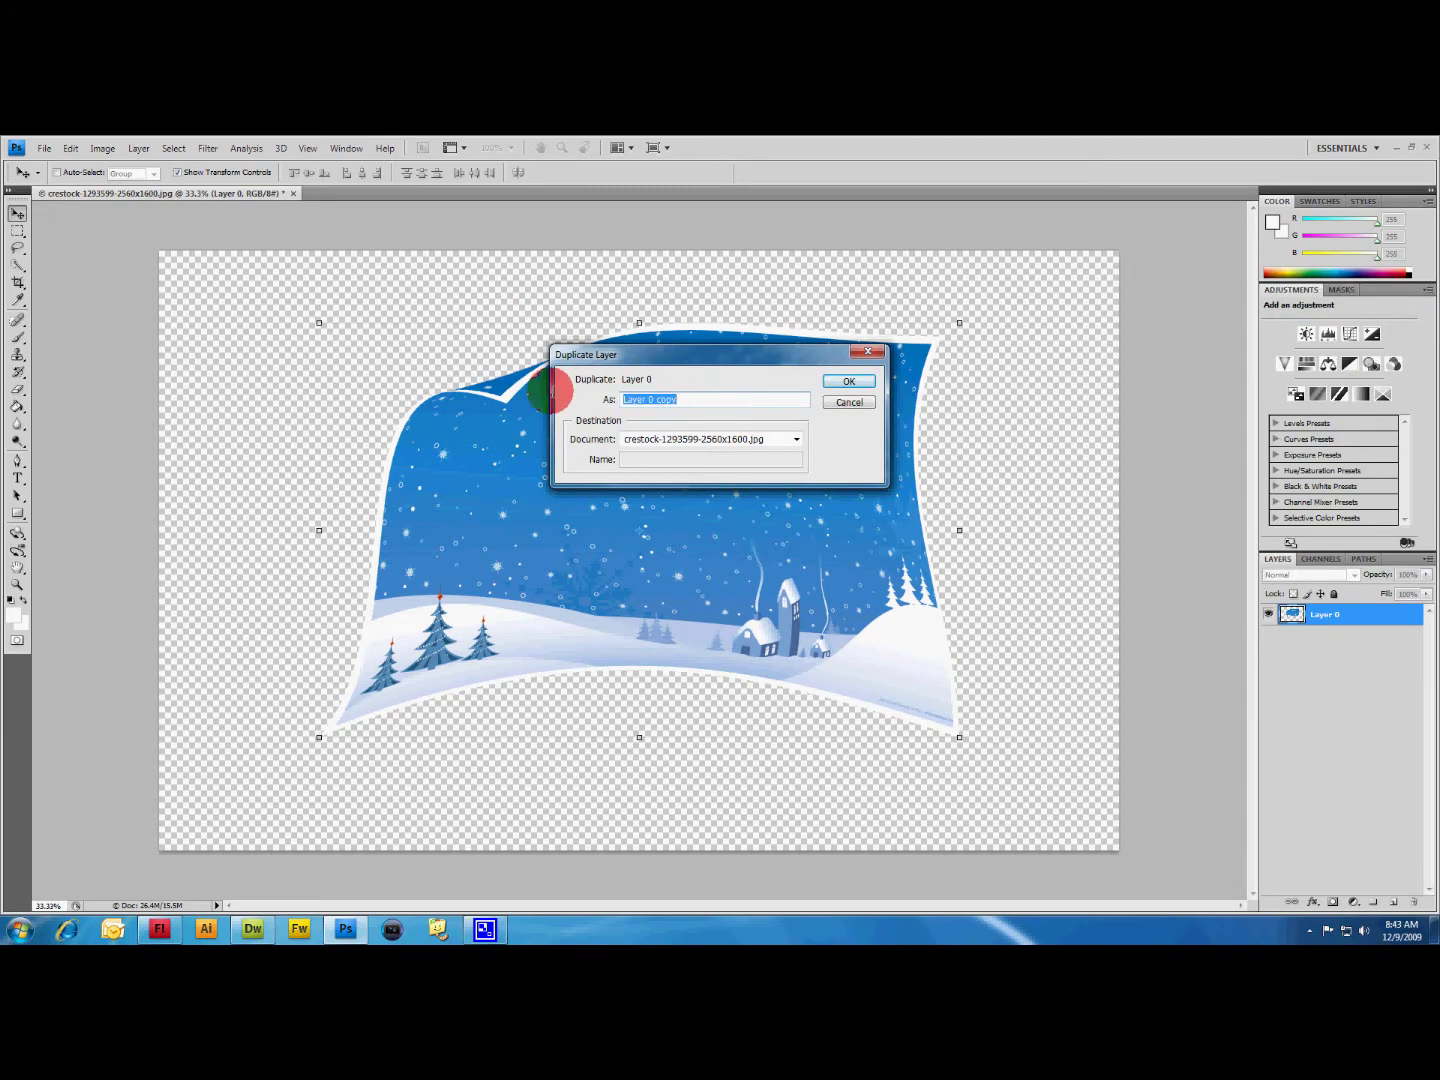
pyautogui.write('13')
pyautogui.press('Return')
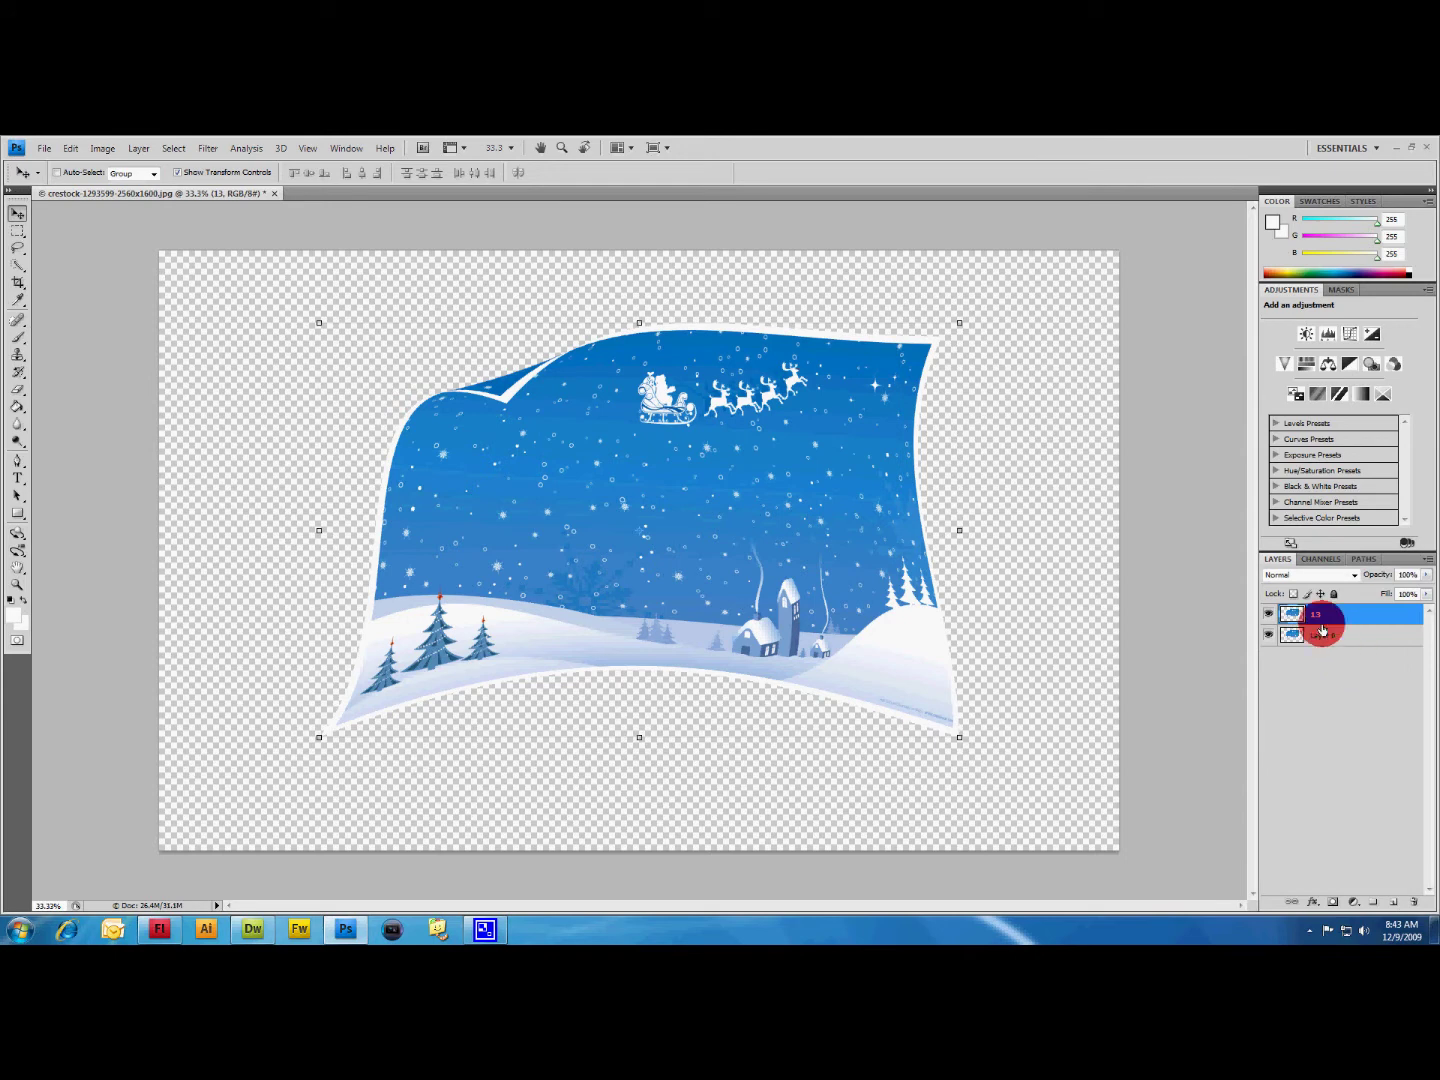
# Offset the duplicate layer 13 down and to the left of the original and fill its shape with white.
pyautogui.click(1347, 634)
pyautogui.click(1345, 618)
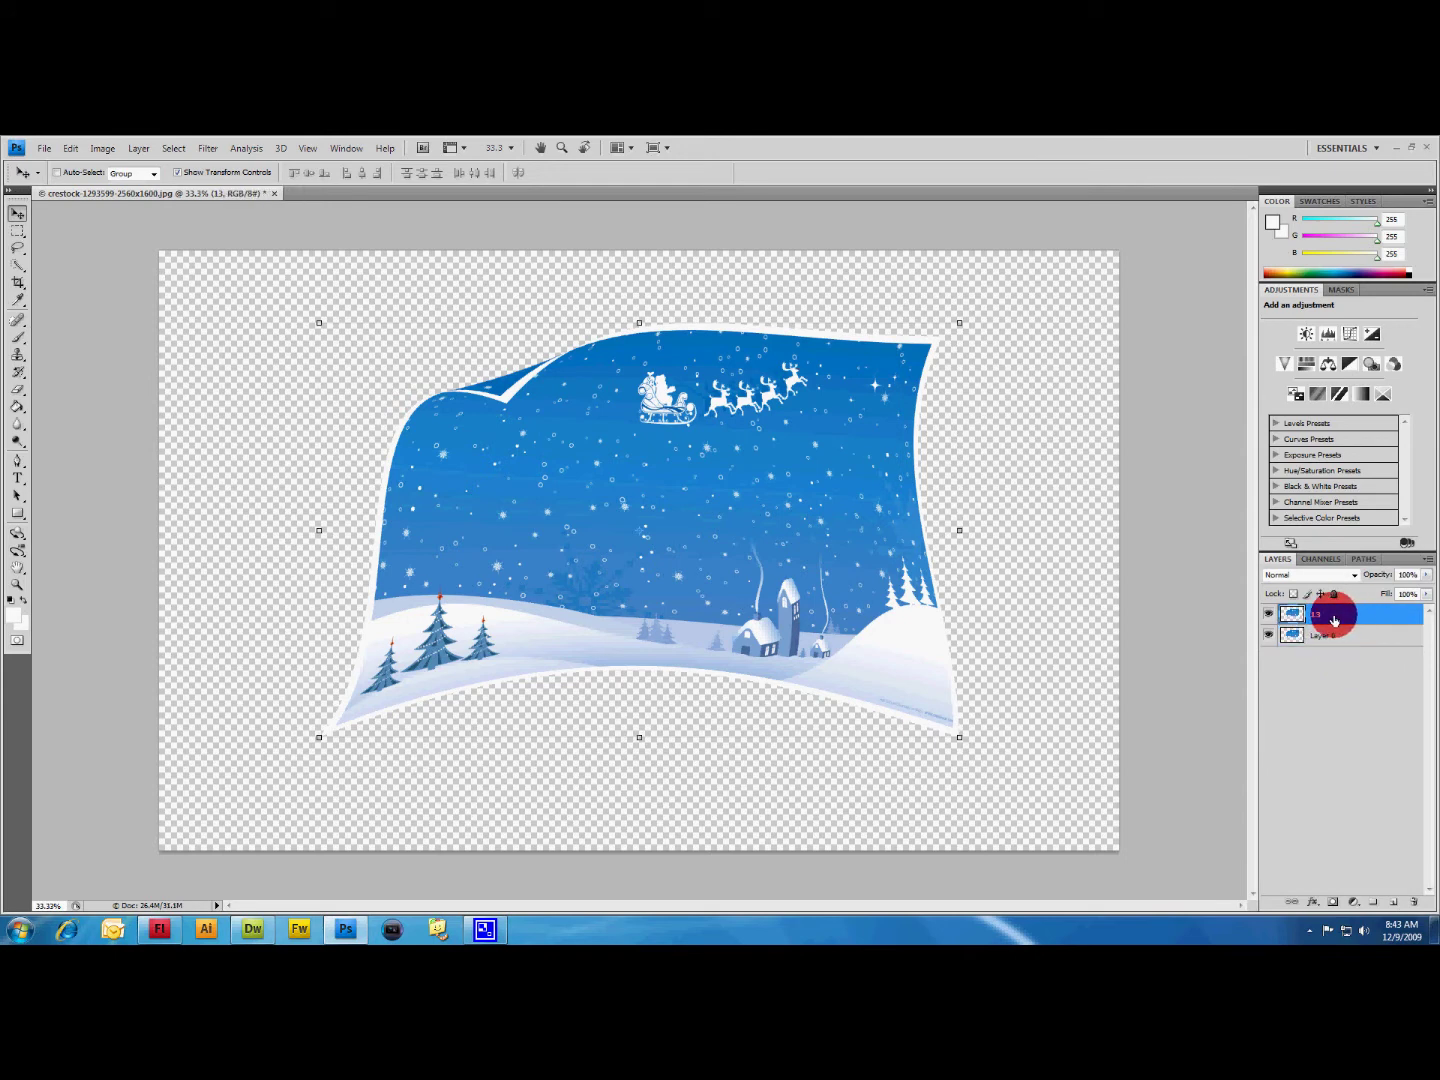
pyautogui.moveTo(707, 535); pyautogui.dragTo(683, 608)
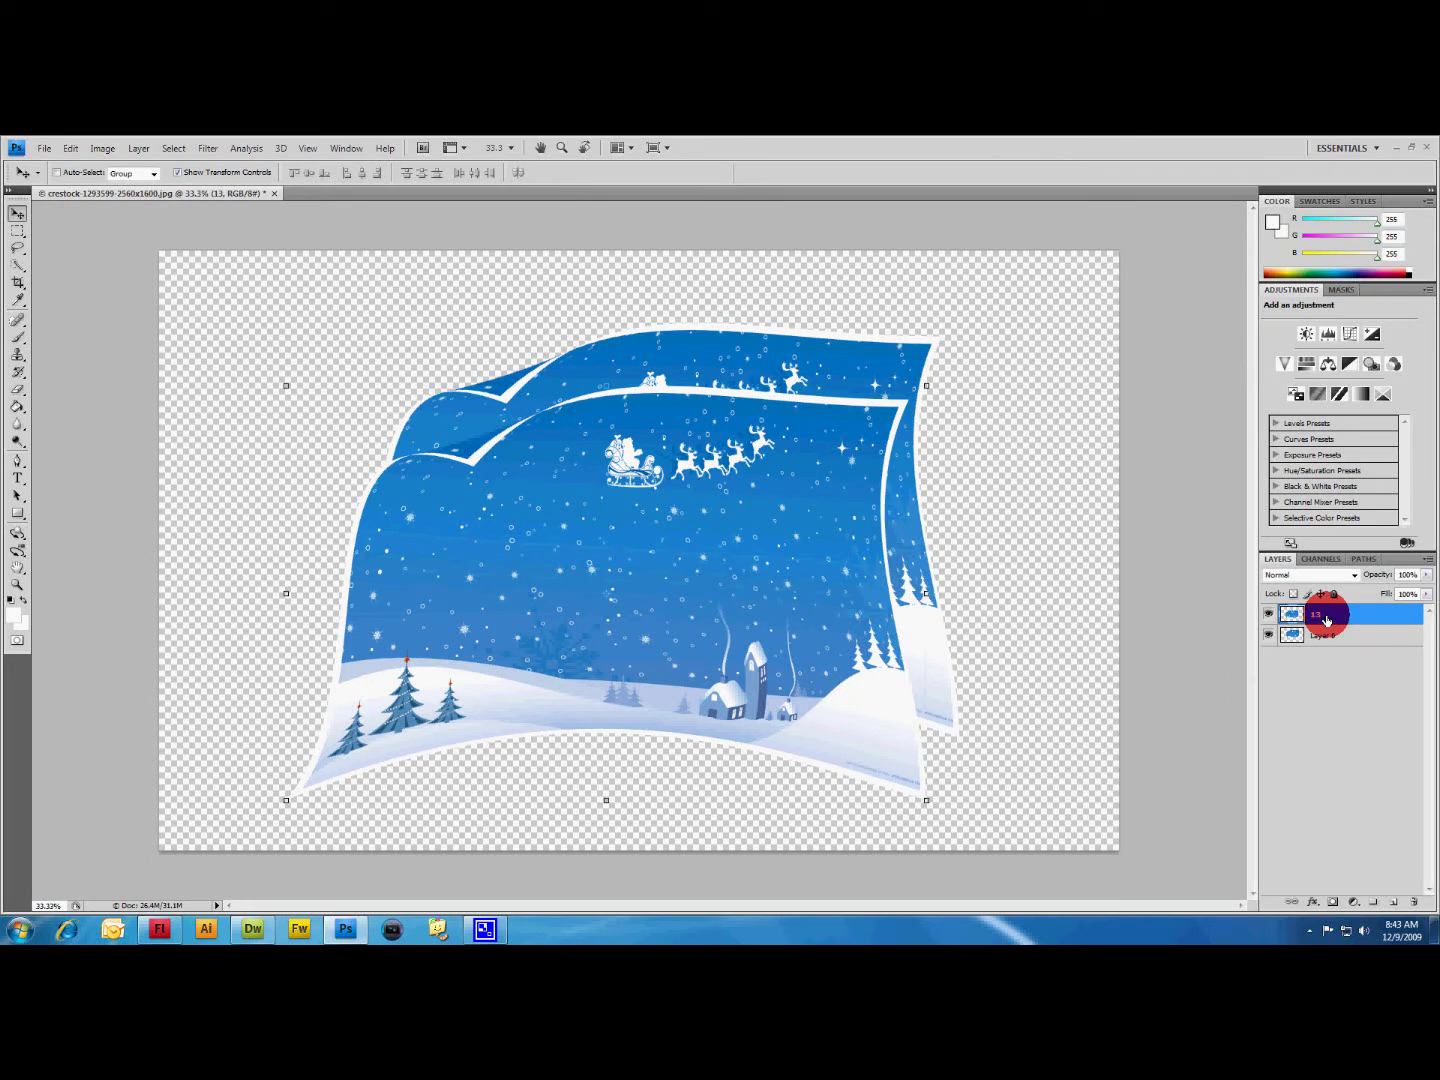
pyautogui.hotkey('alt', 'shift', 'BackSpace')
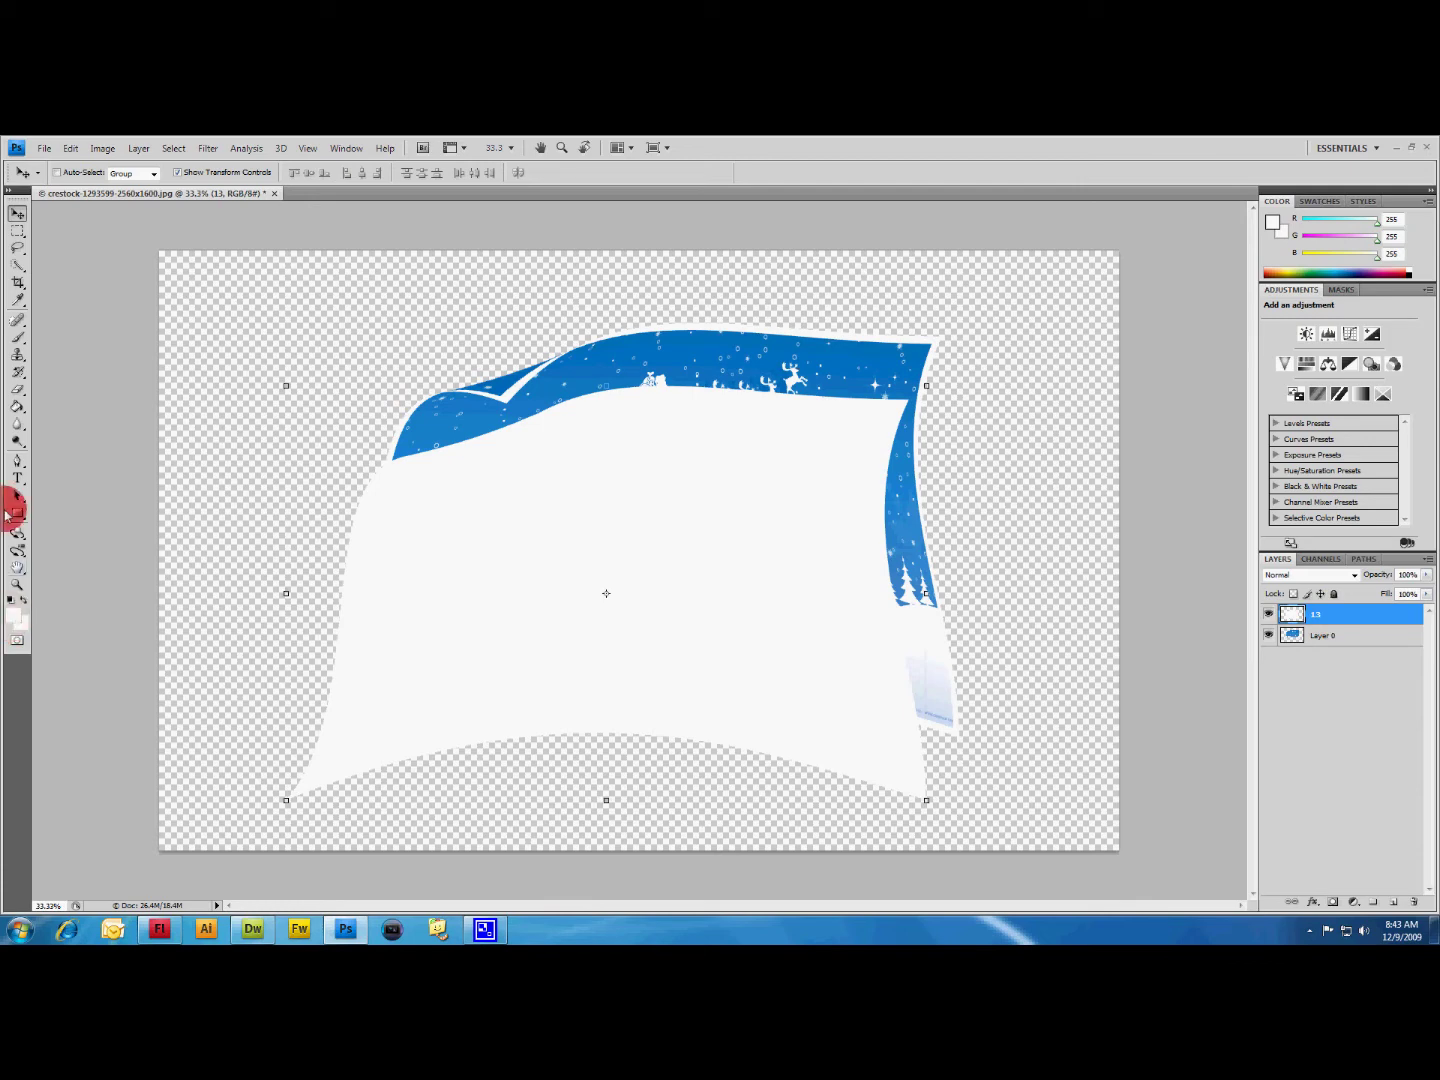
# Set the foreground colour to black and fill the duplicate layer's shape with the Paint Bucket.
pyautogui.click(13, 615)
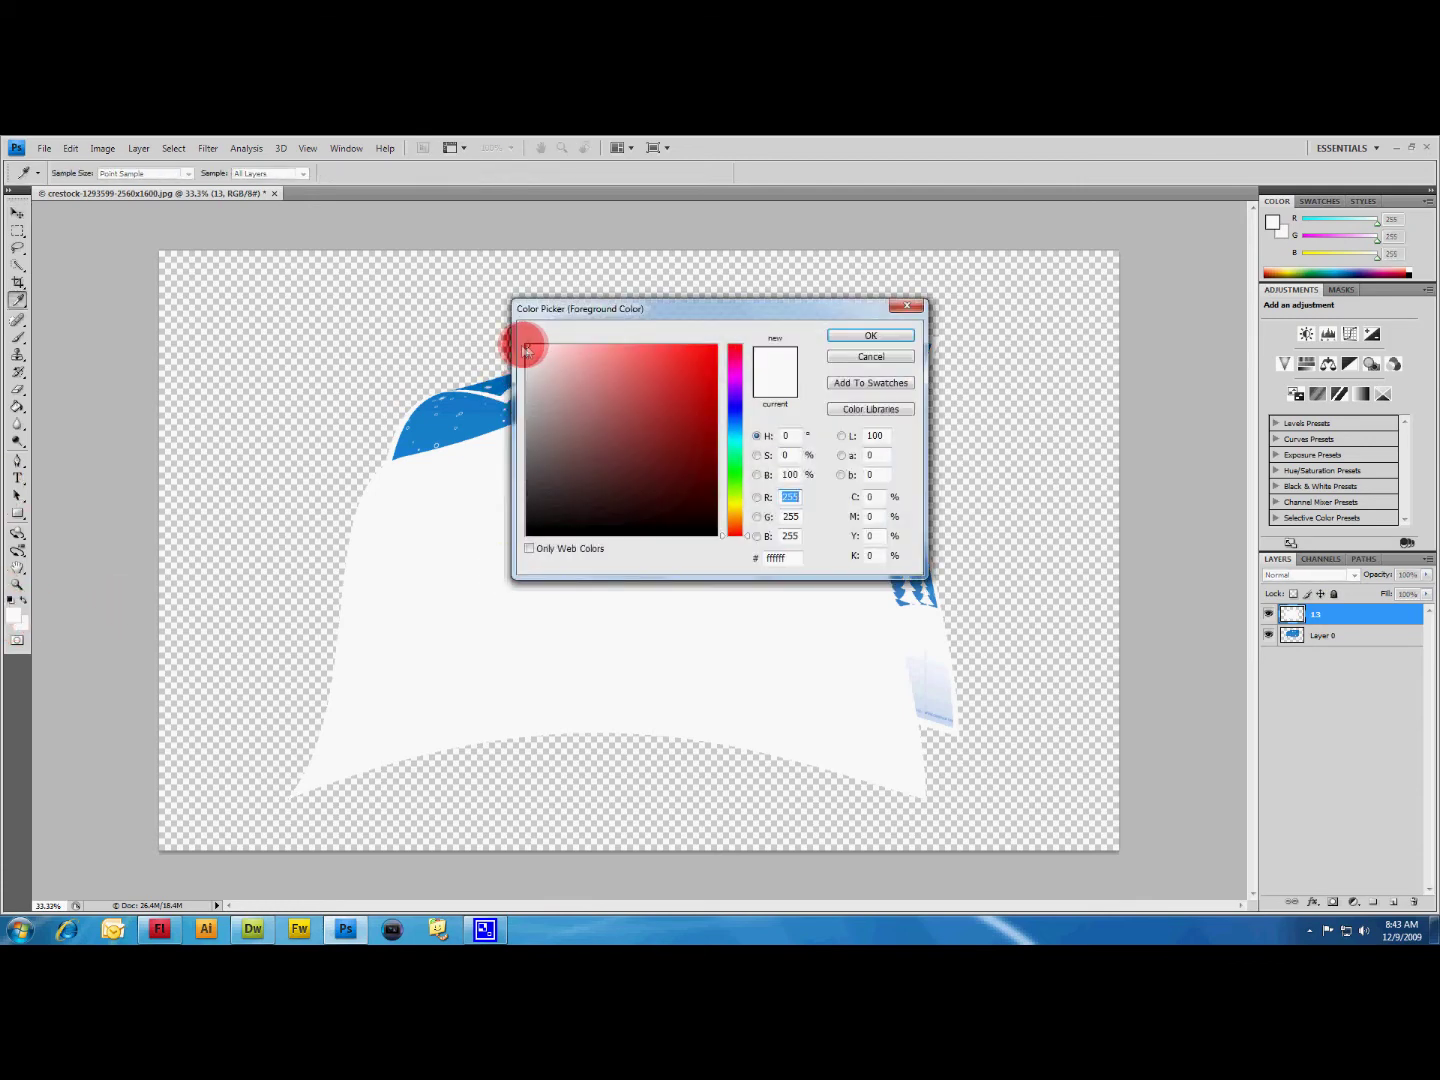
pyautogui.moveTo(526, 347); pyautogui.dragTo(712, 531)
pyautogui.click(853, 333)
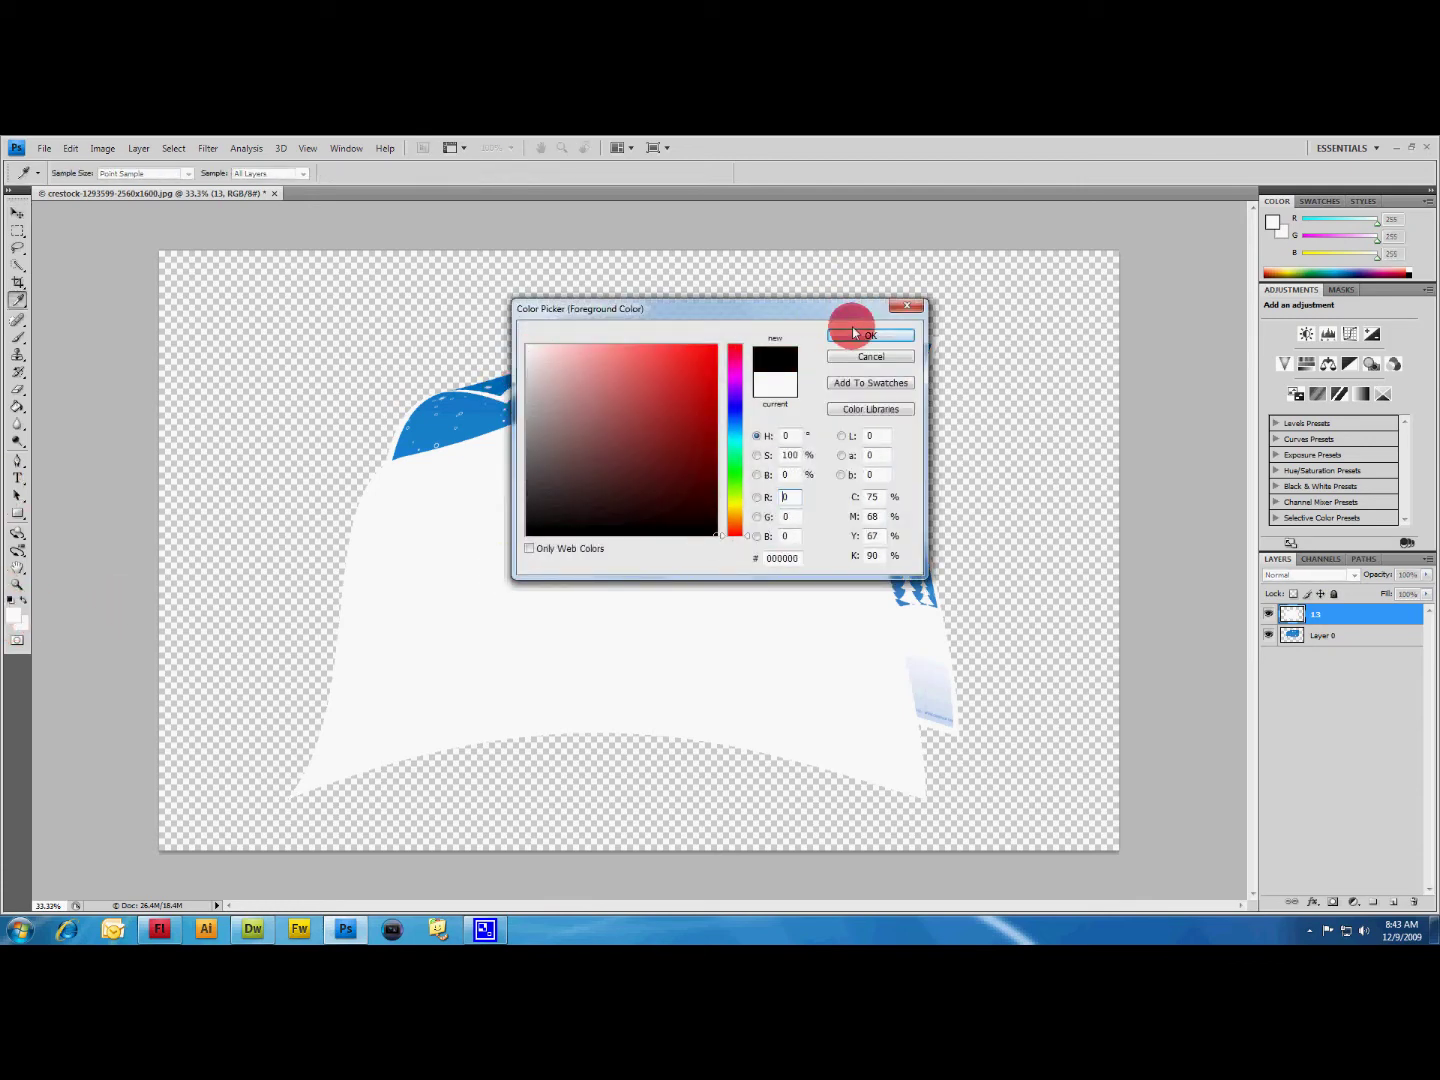
pyautogui.click(17, 409)
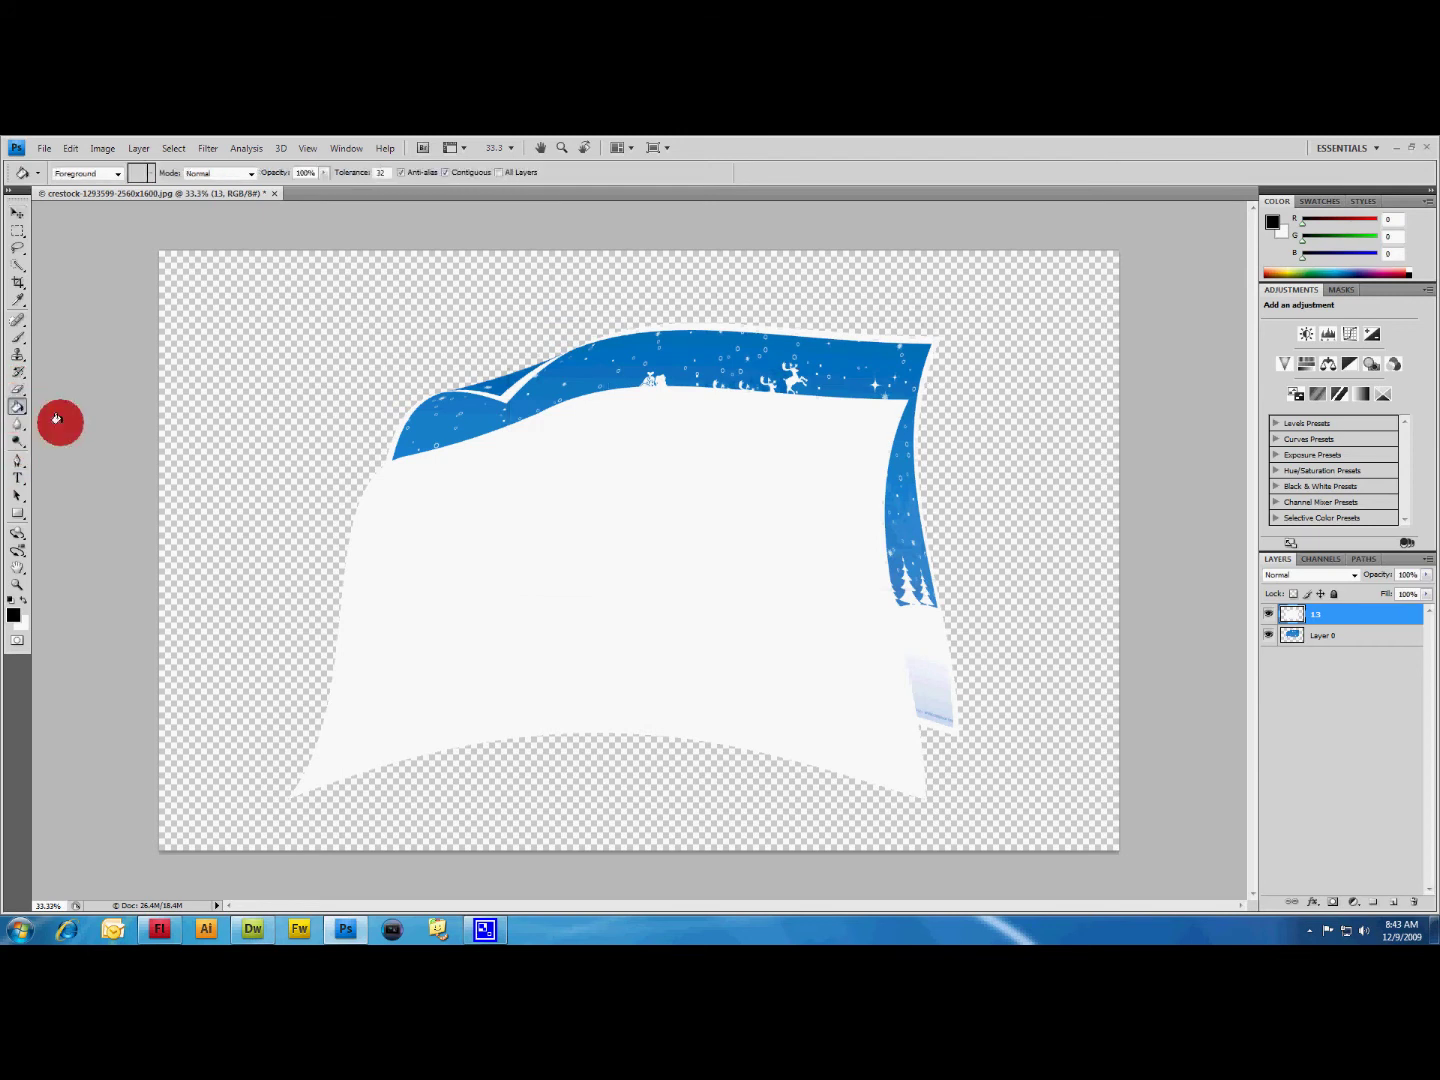
pyautogui.click(592, 494)
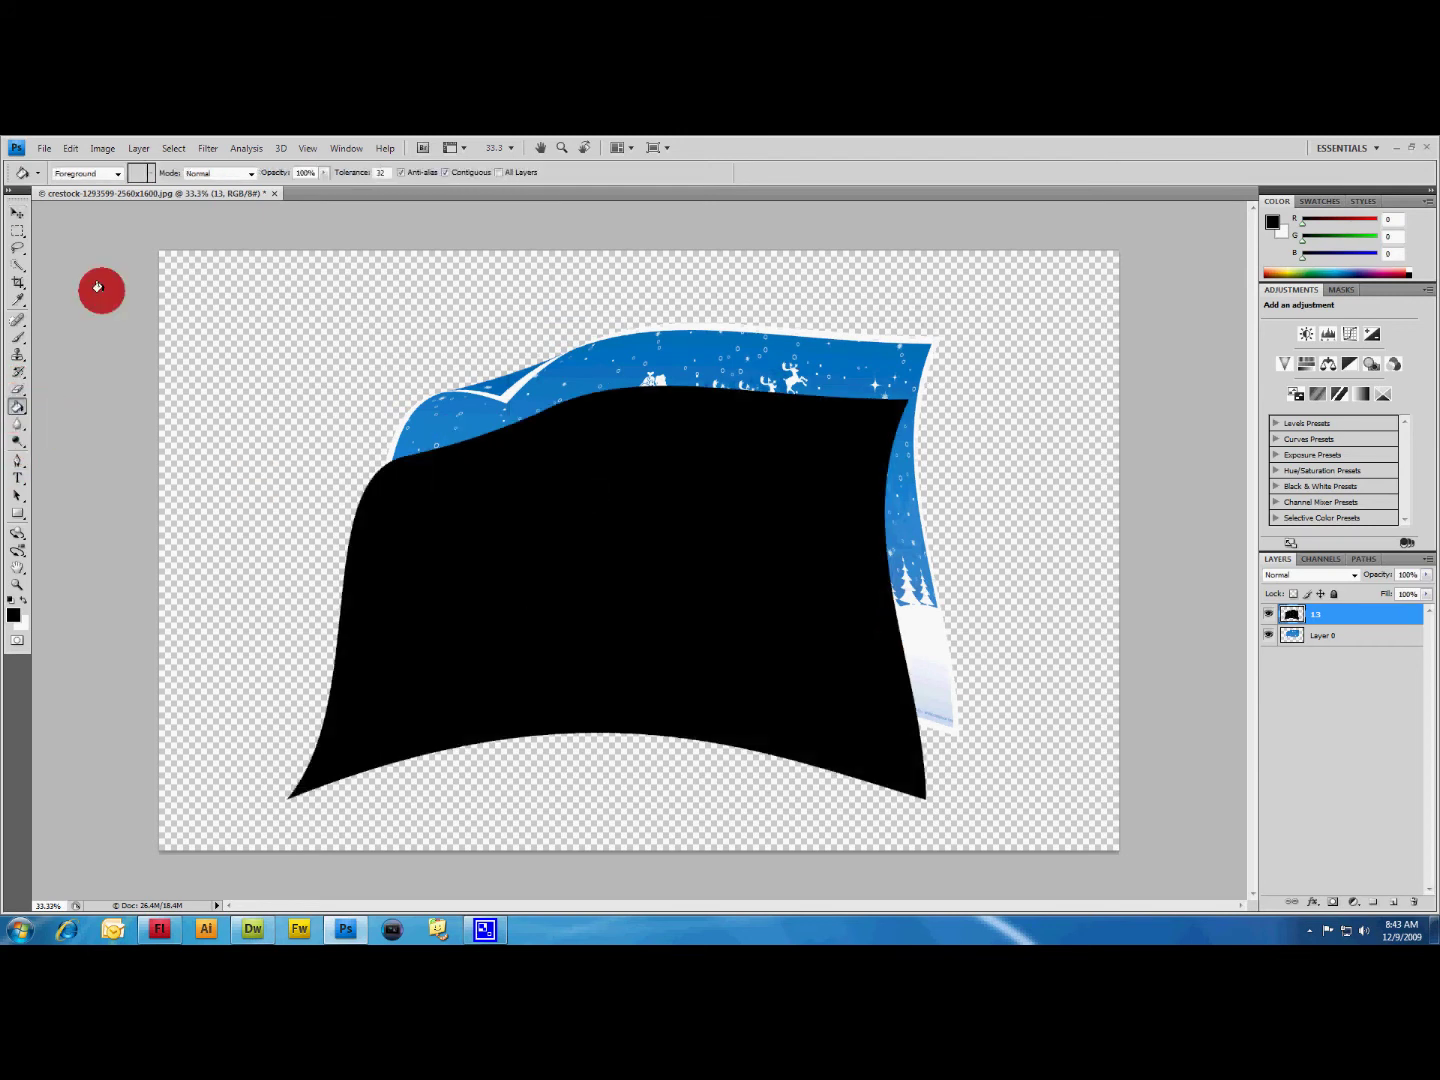
# Move the black shape closer to the original image and place its layer beneath Layer 0.
pyautogui.click(16, 214)
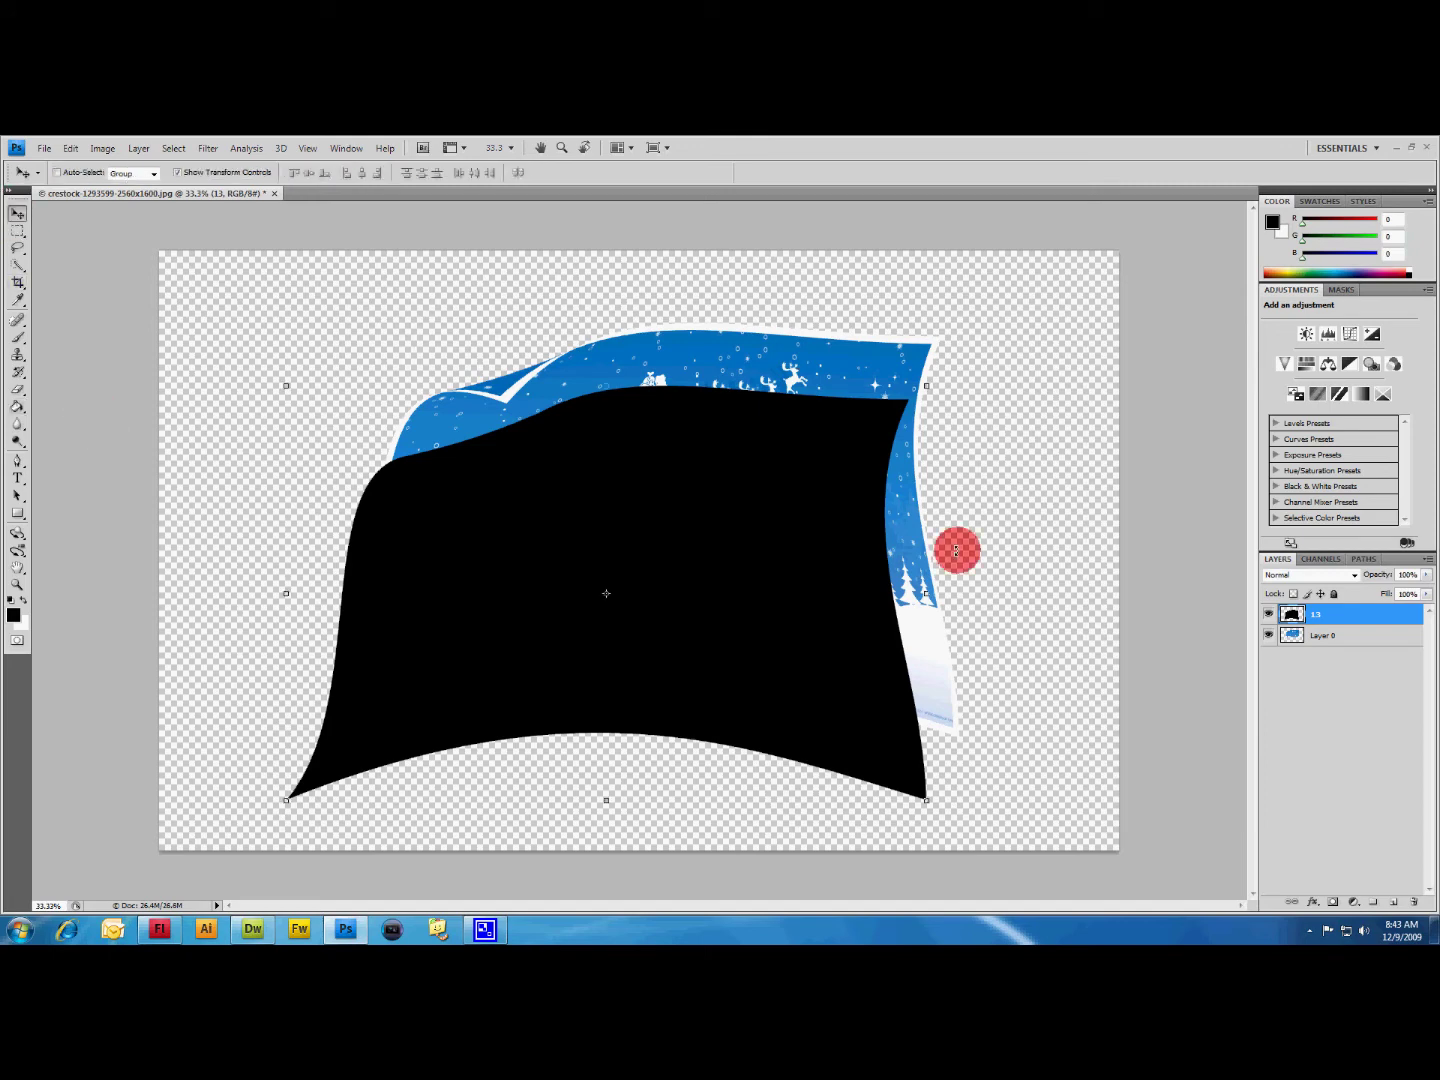
pyautogui.moveTo(752, 563)
pyautogui.mouseDown()
pyautogui.moveTo(761, 517)
pyautogui.moveTo(760, 545)
pyautogui.mouseUp()
pyautogui.moveTo(1364, 621); pyautogui.dragTo(1363, 675)
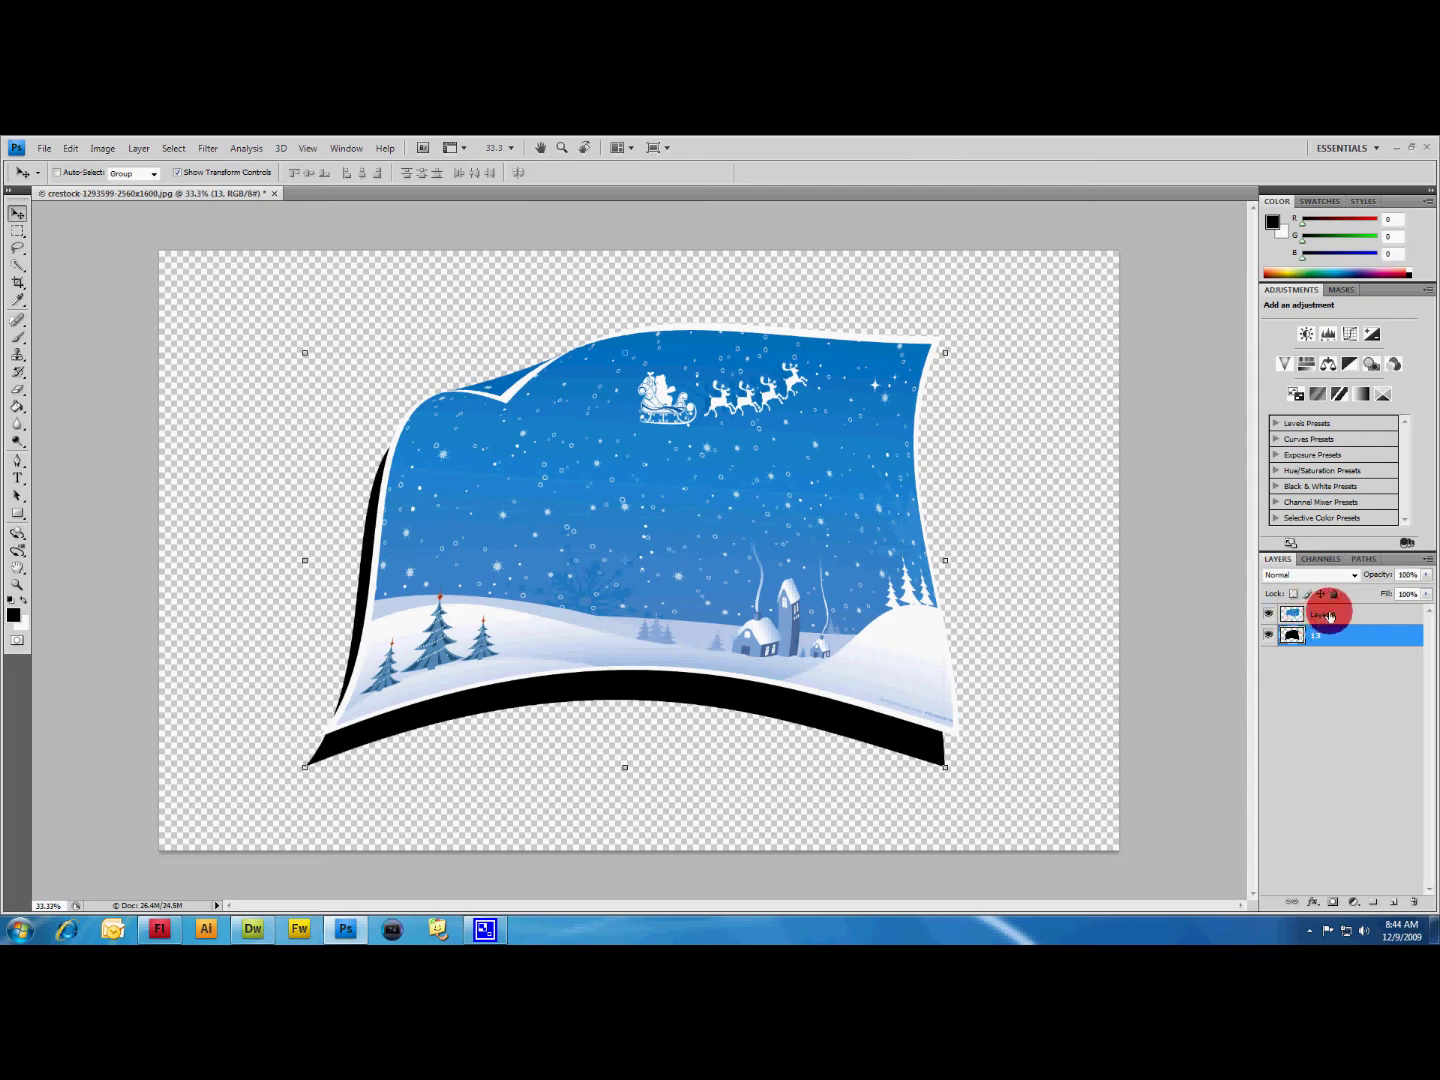
# Nudge the black shape until only a thin shadow strip shows along the image's left and bottom edges.
pyautogui.moveTo(726, 526)
pyautogui.mouseDown()
pyautogui.moveTo(706, 537)
pyautogui.moveTo(728, 510)
pyautogui.mouseUp()
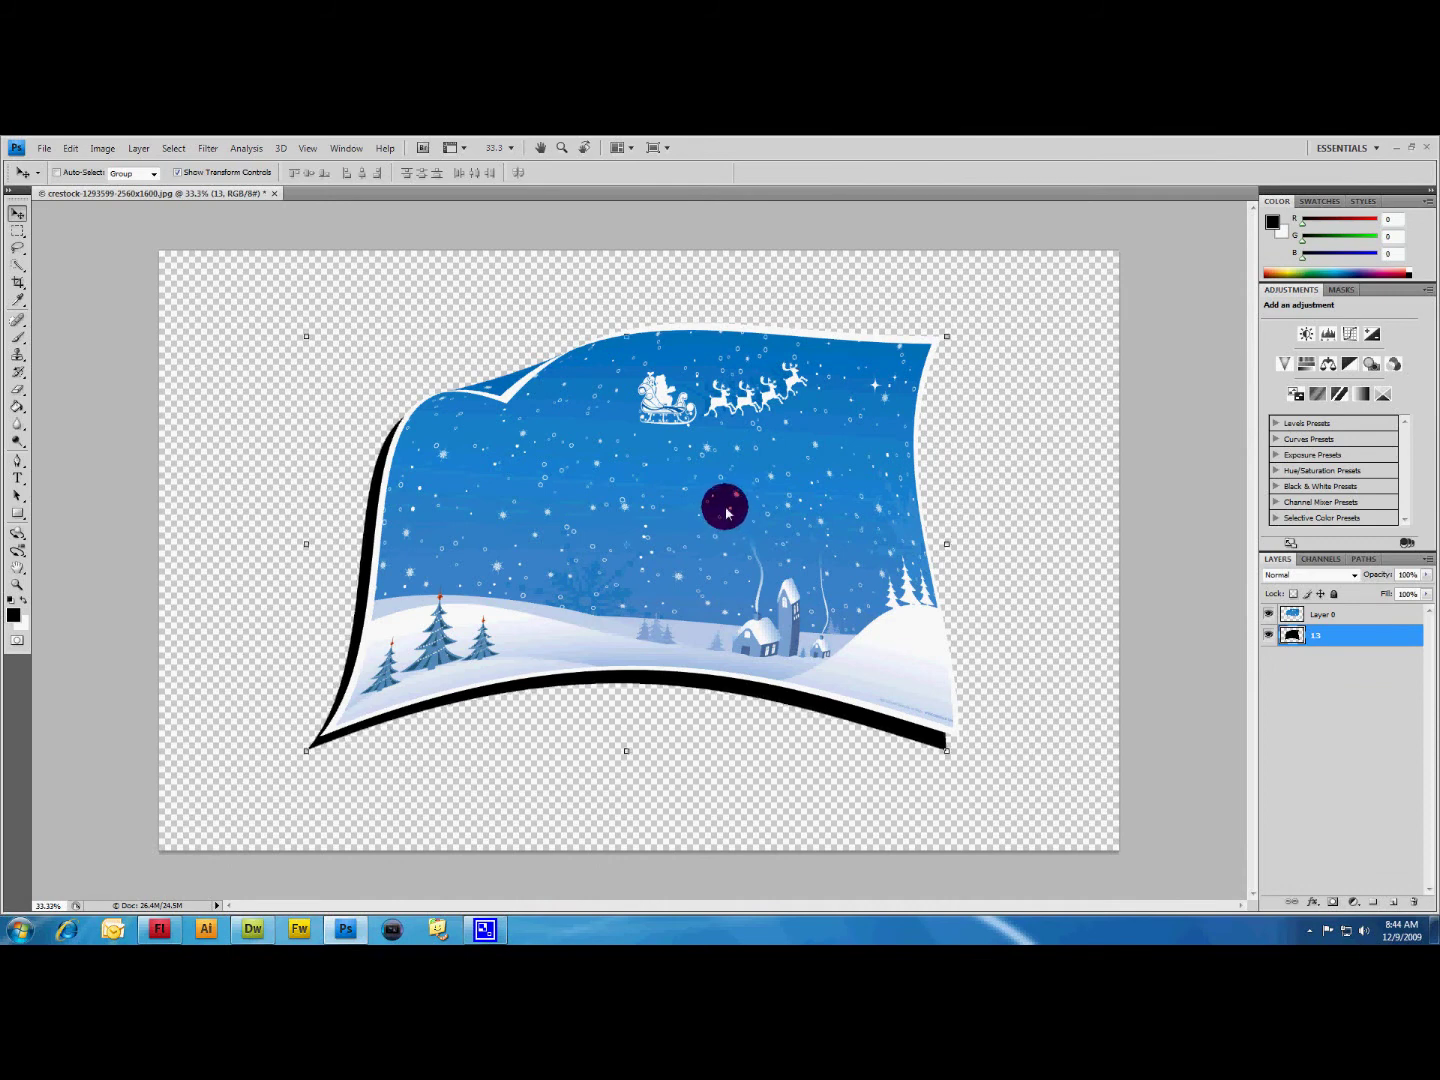
pyautogui.press('Up')
pyautogui.press('Up')
pyautogui.press('Right')
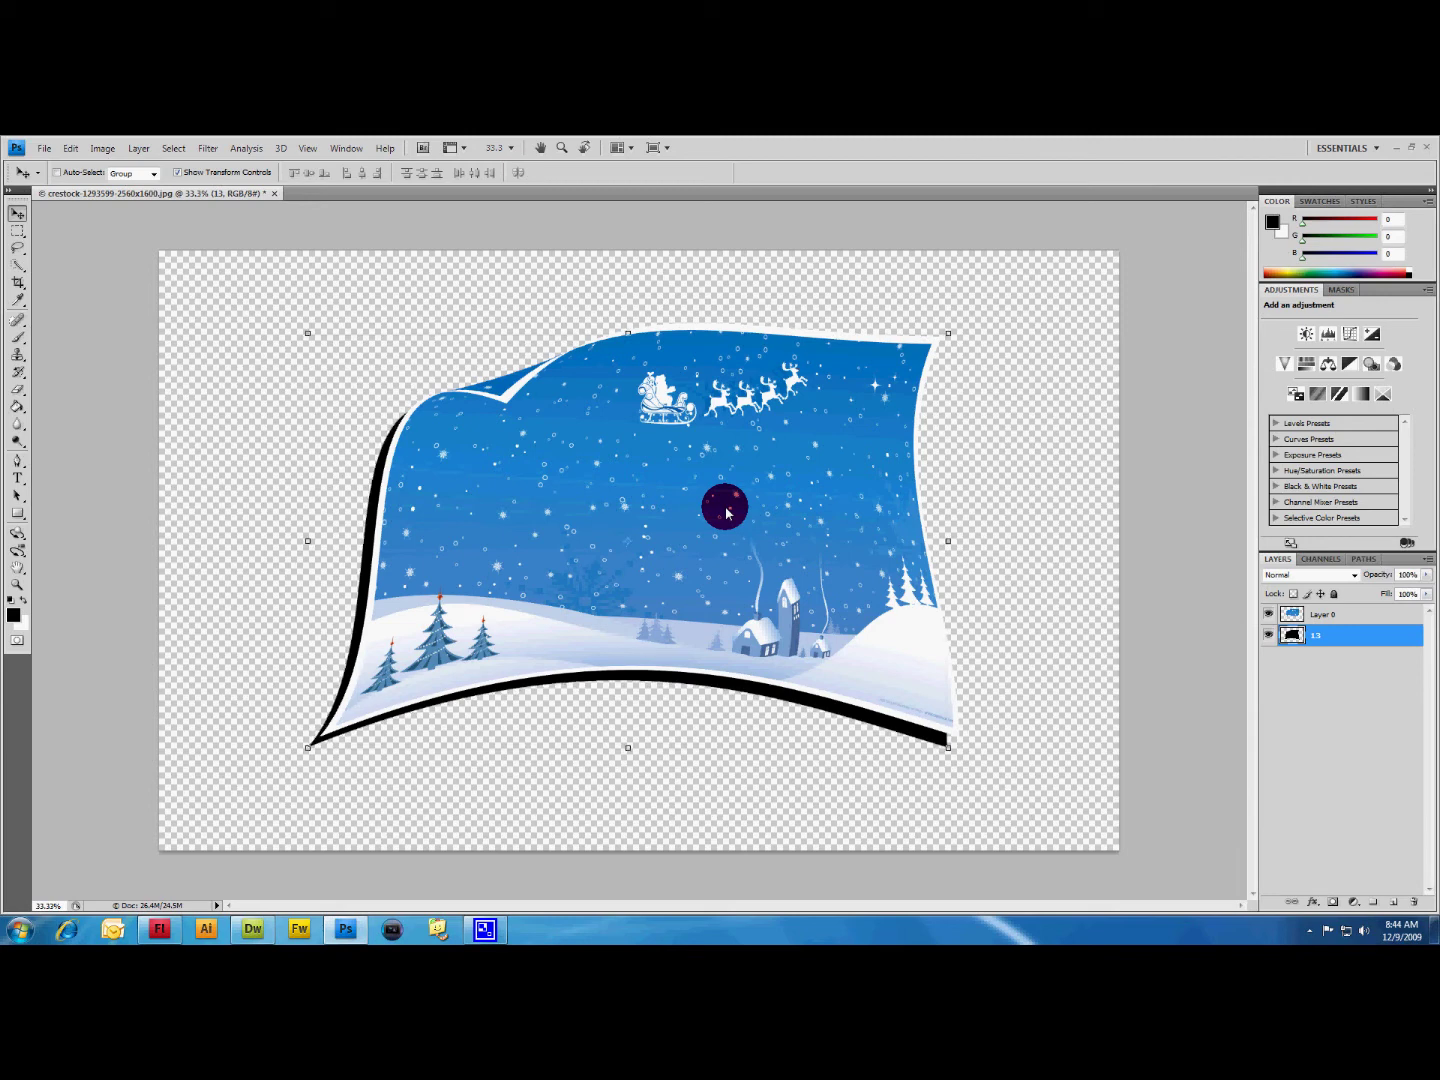
pyautogui.press('Up')
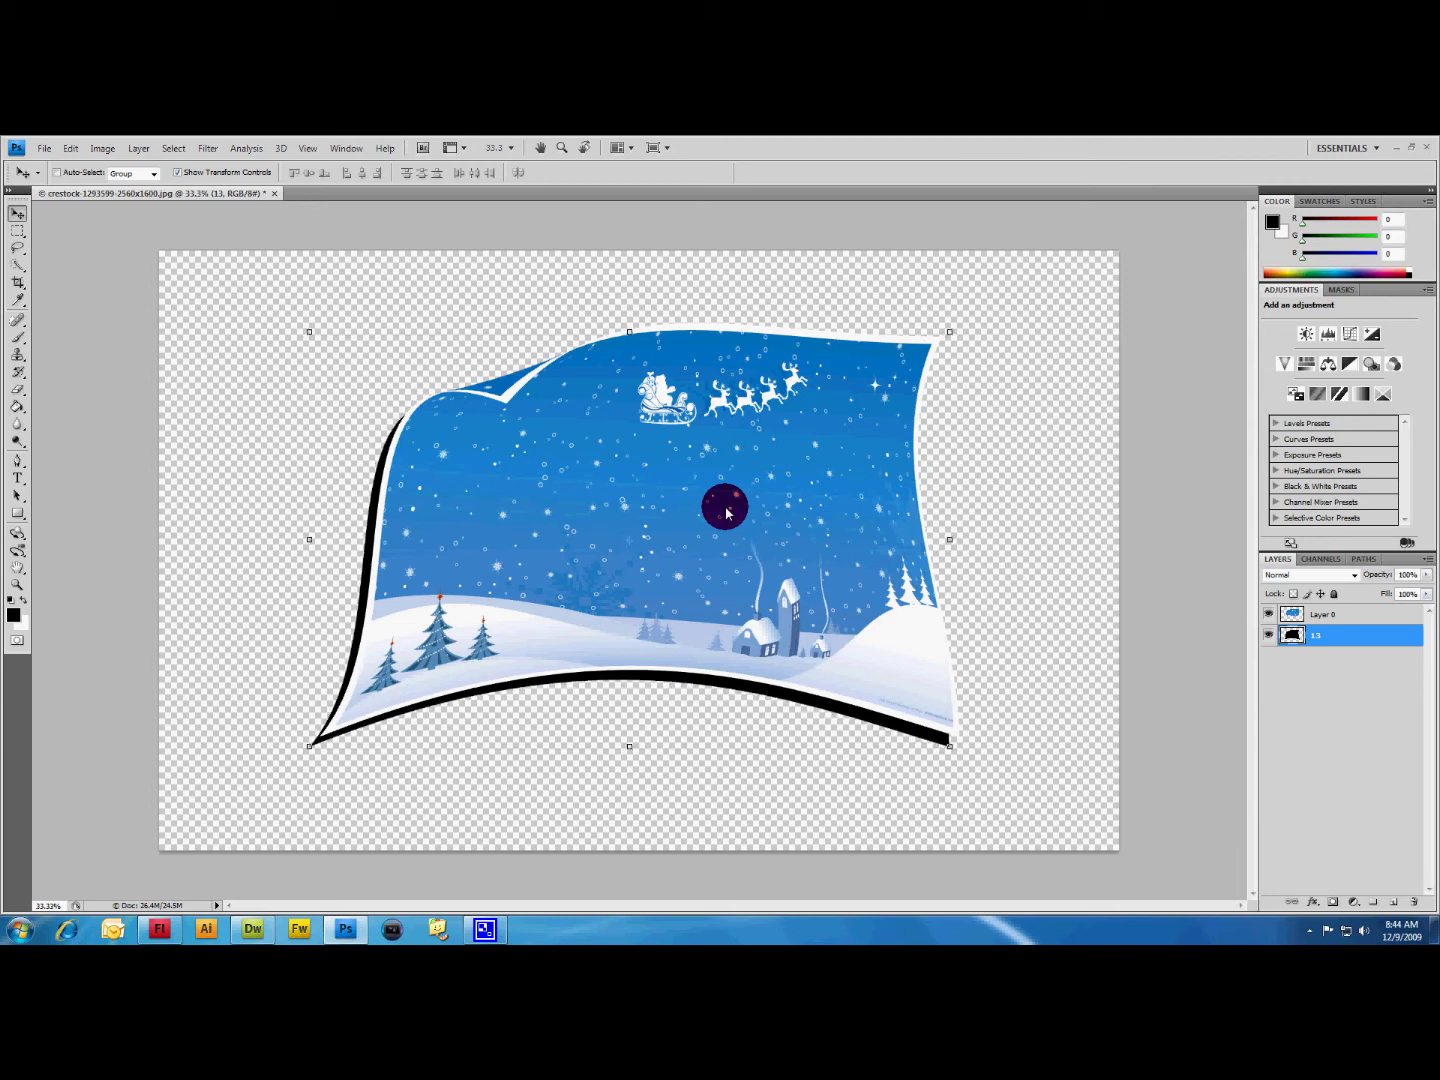
pyautogui.press('Right')
pyautogui.press('Up')
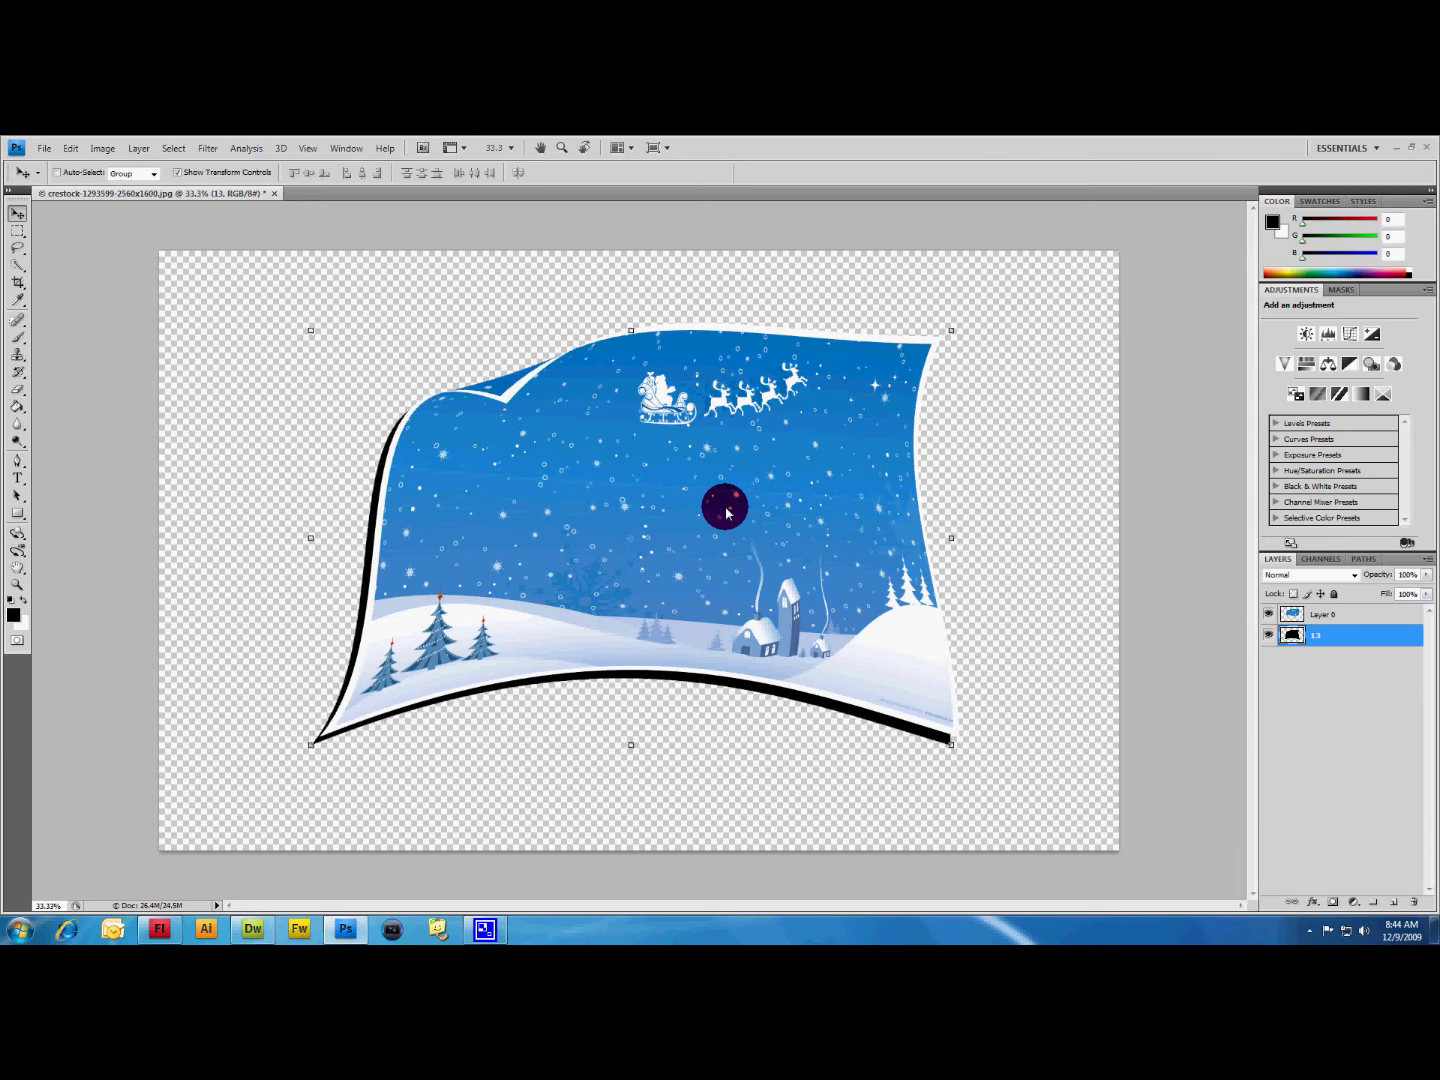
pyautogui.press('Up')
pyautogui.press('Right')
pyautogui.press('Up')
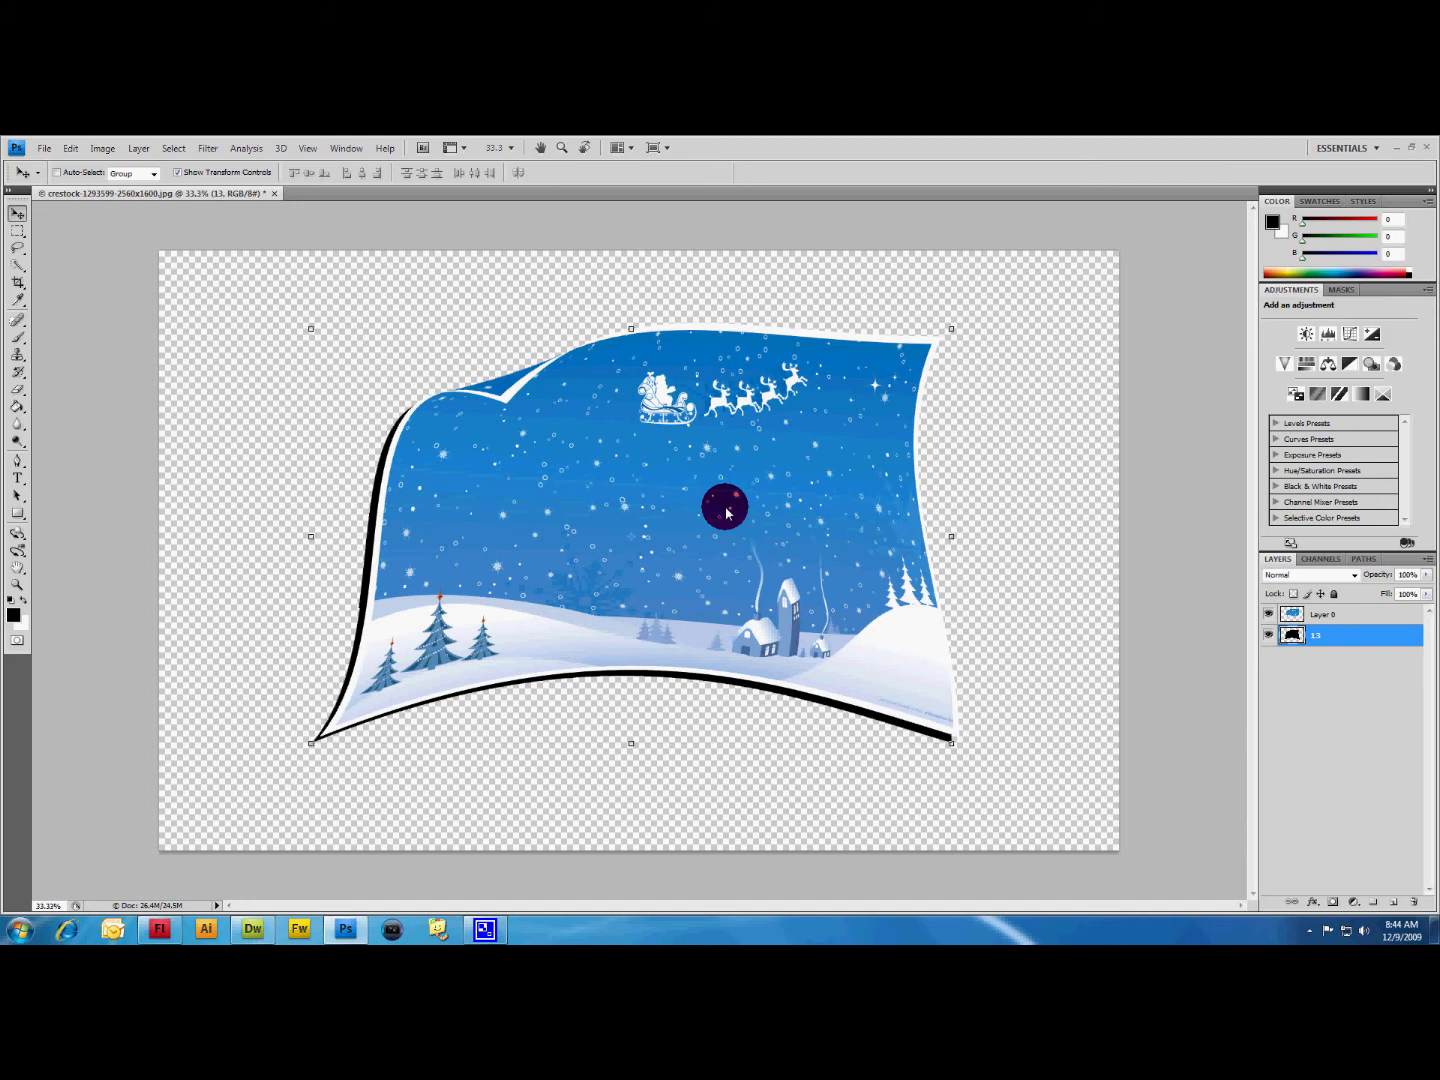
pyautogui.press('Down')
pyautogui.press('Left')
pyautogui.press('Down')
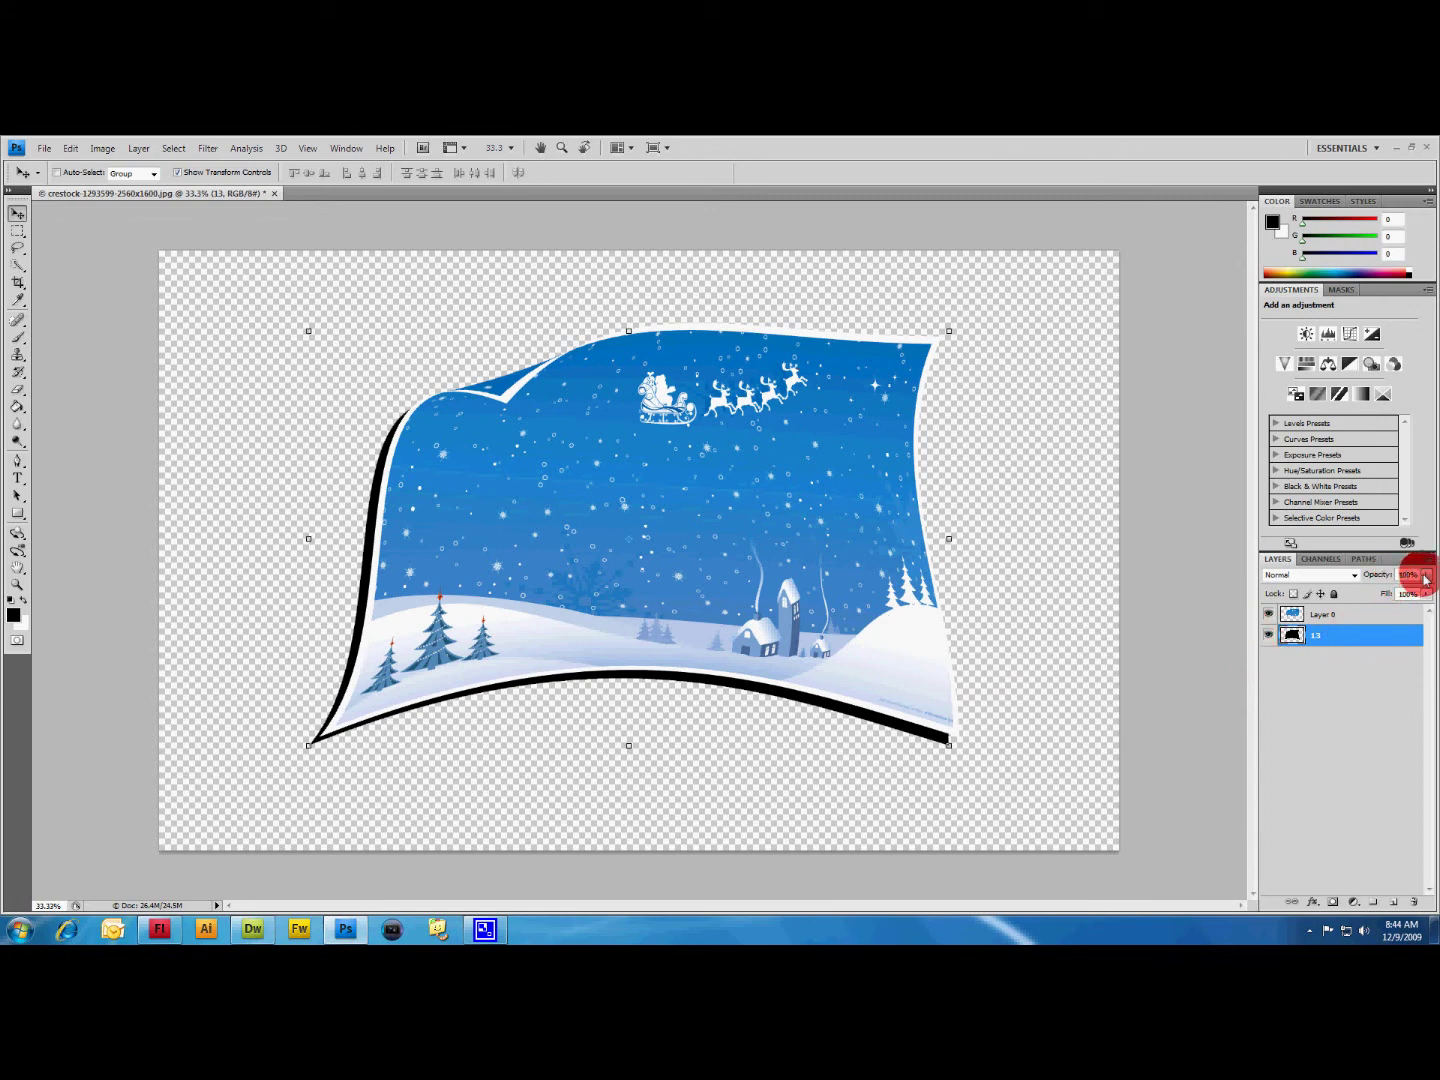
# Set the black shadow layer's opacity to 60%.
pyautogui.click(1409, 575)
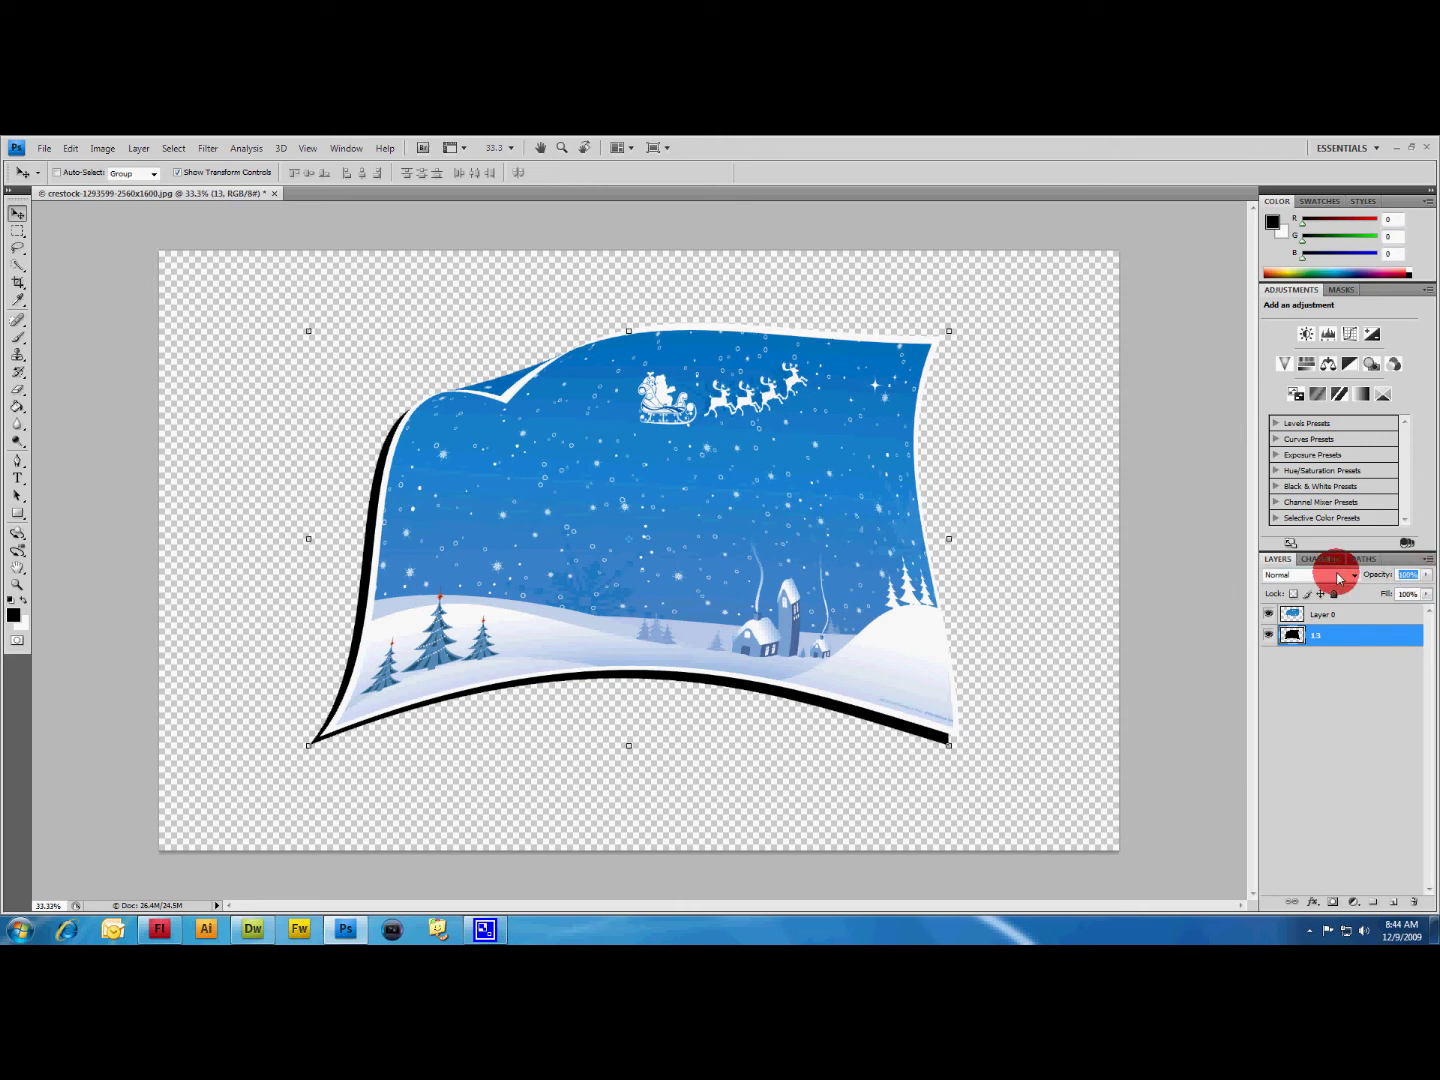
pyautogui.write('60')
pyautogui.press('Return')
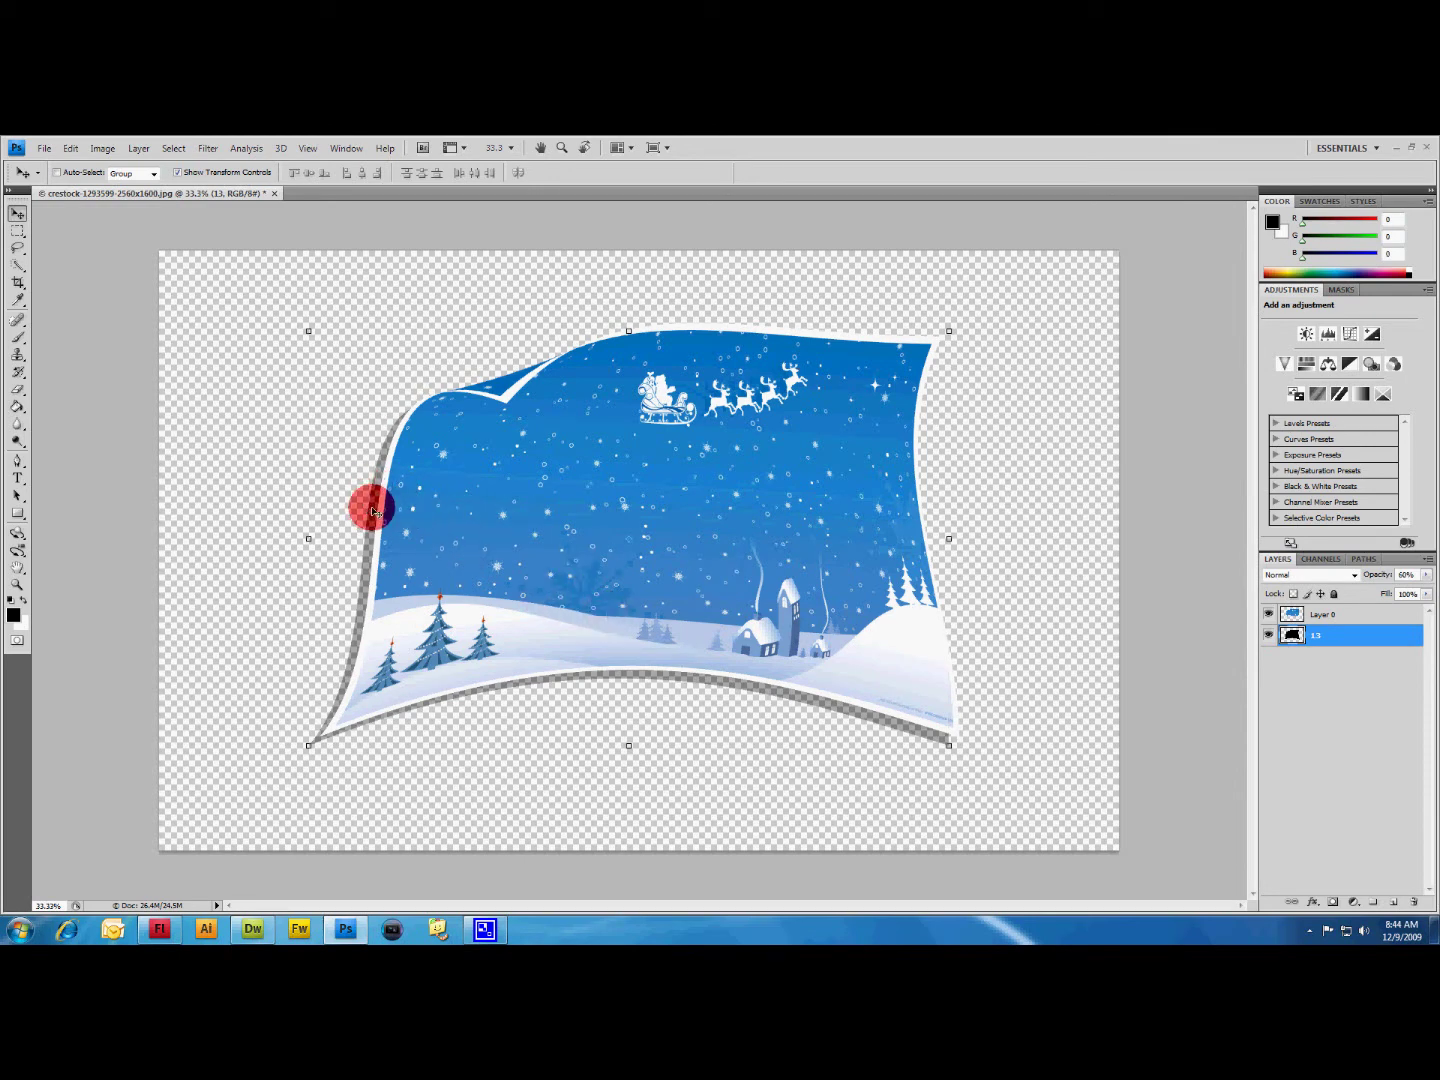
# Soften the black shadow layer with a Gaussian Blur, increasing the radius until the shadow's edges spread out smoothly.
pyautogui.click(206, 151)
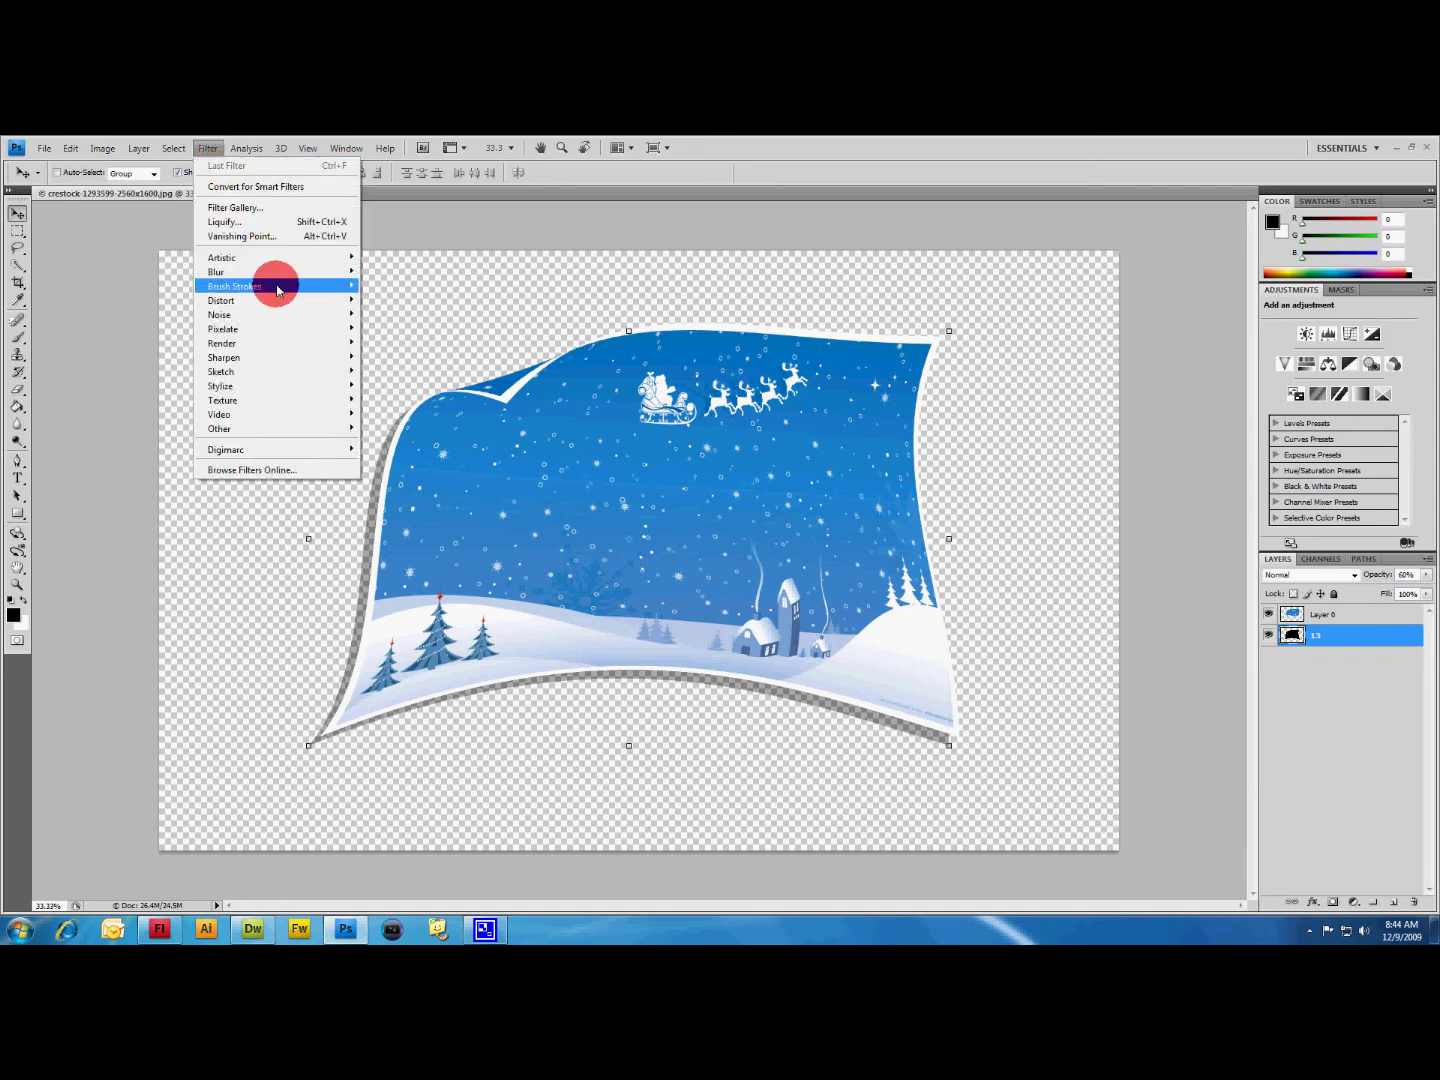
pyautogui.moveTo(284, 274)
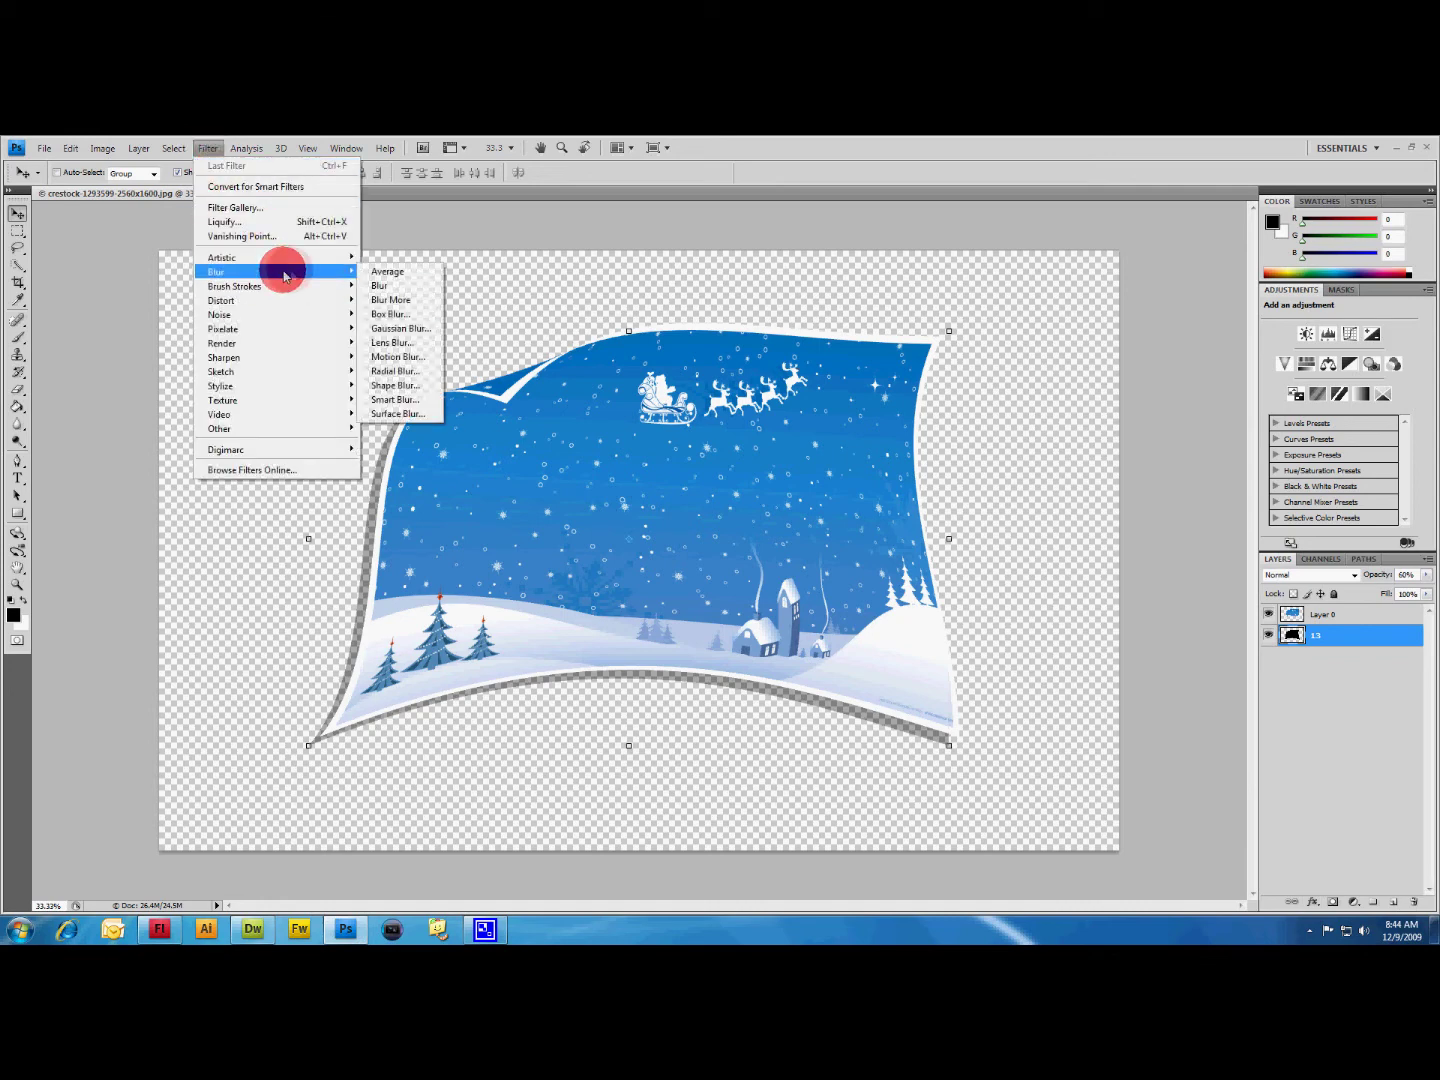
pyautogui.click(420, 329)
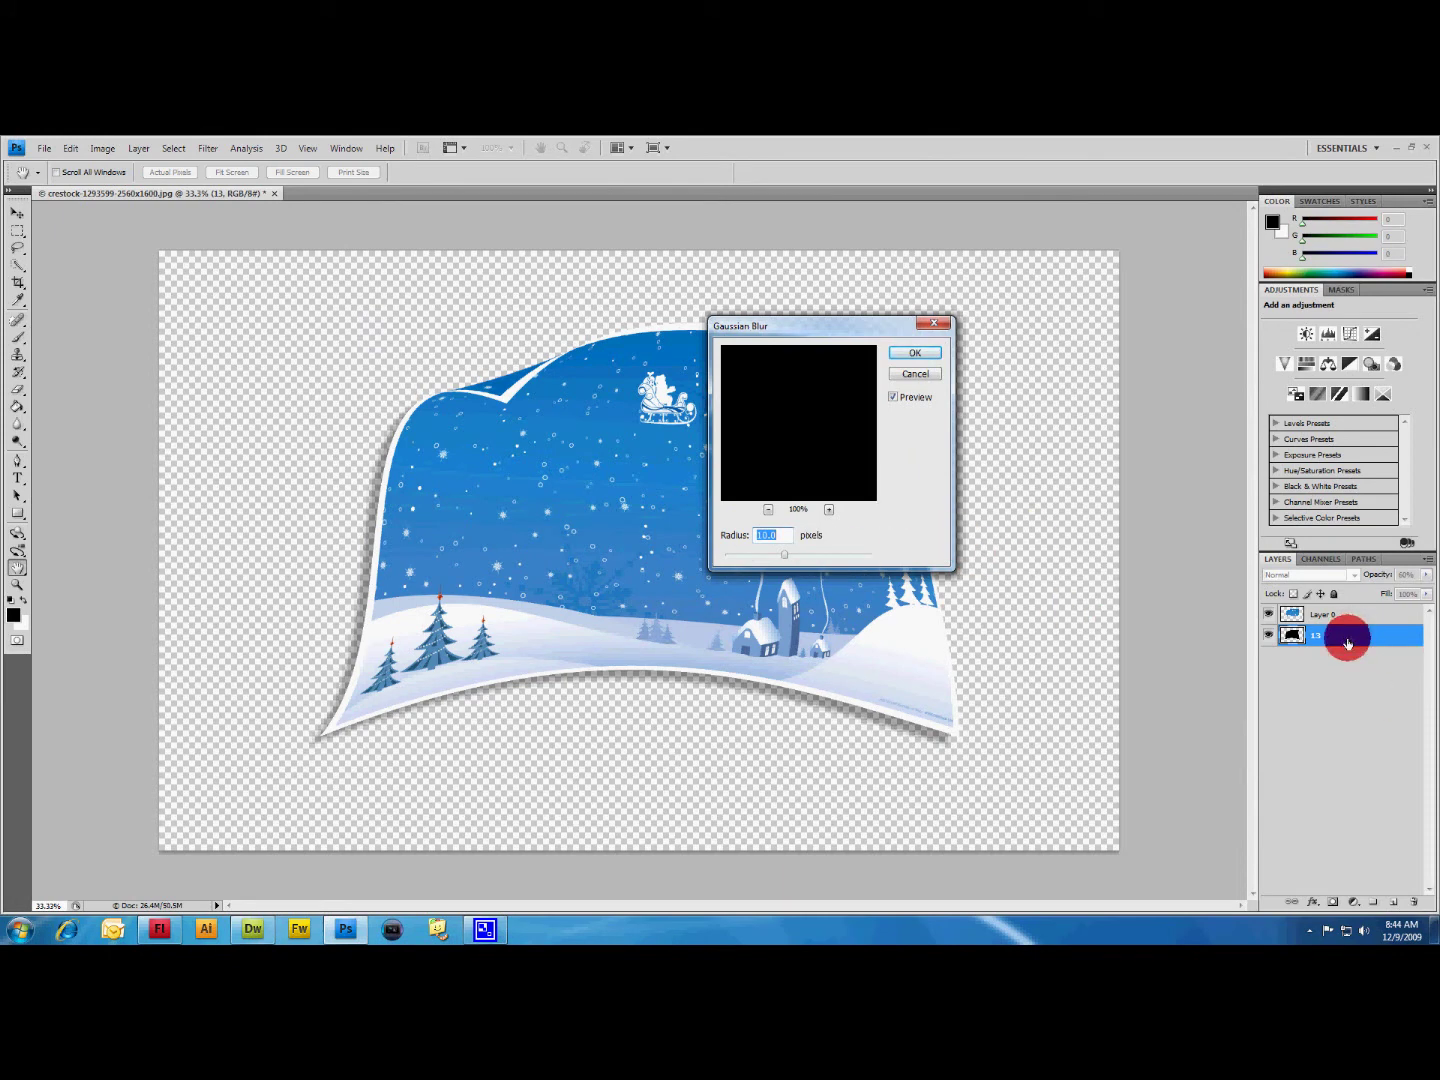
pyautogui.click(1142, 572)
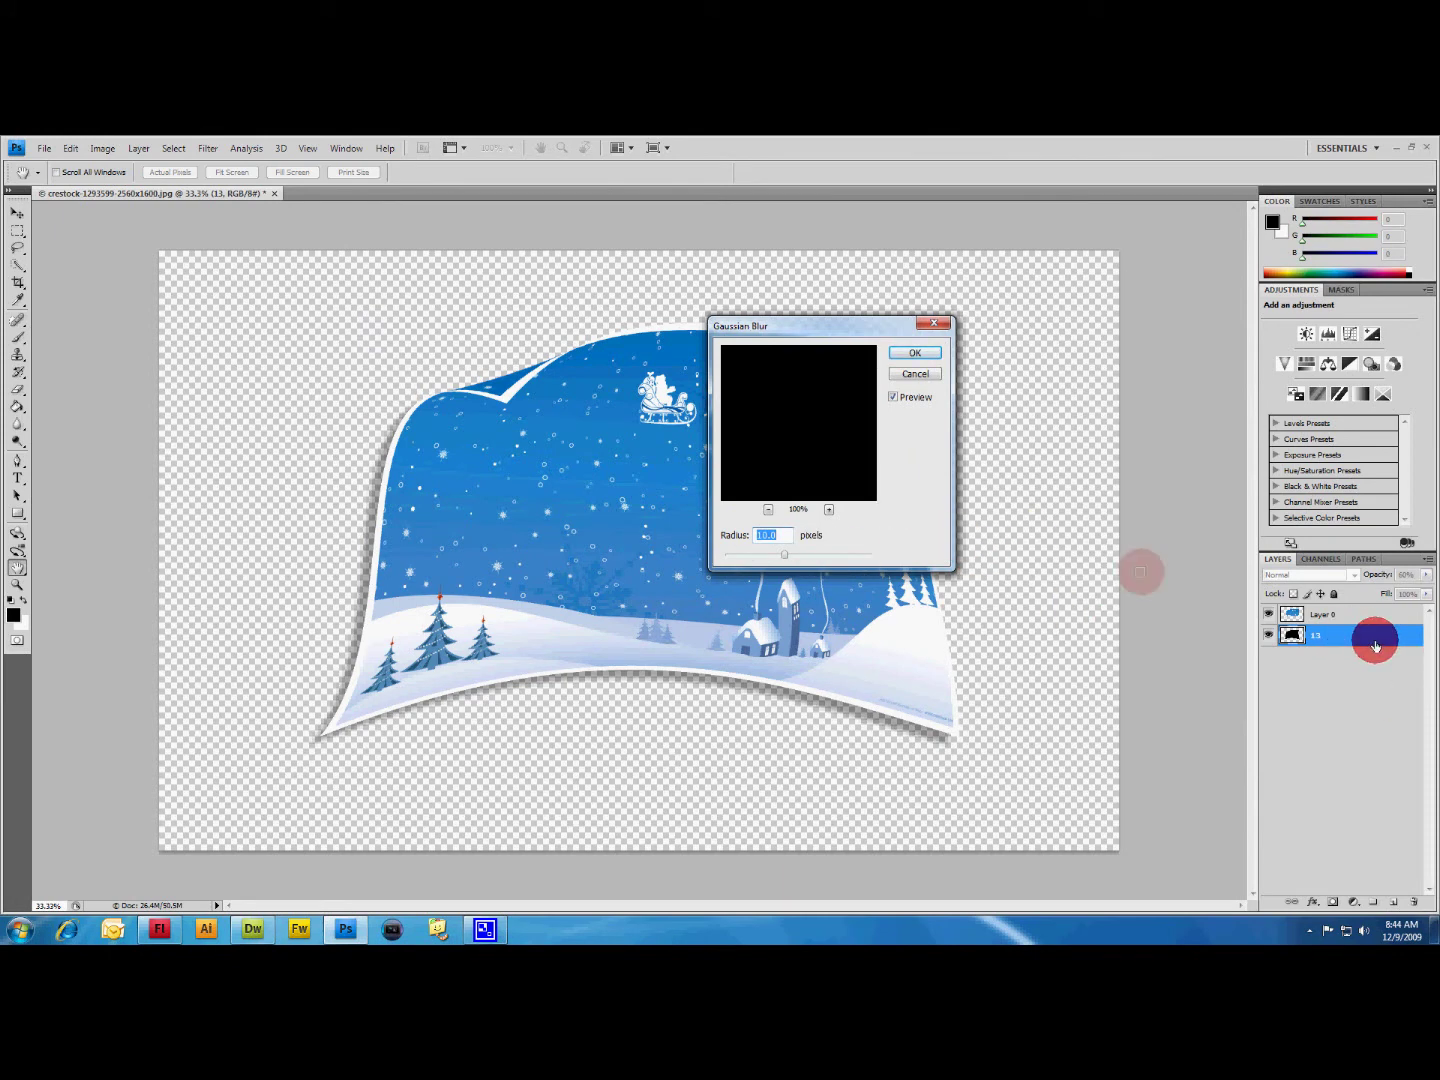
pyautogui.click(899, 404)
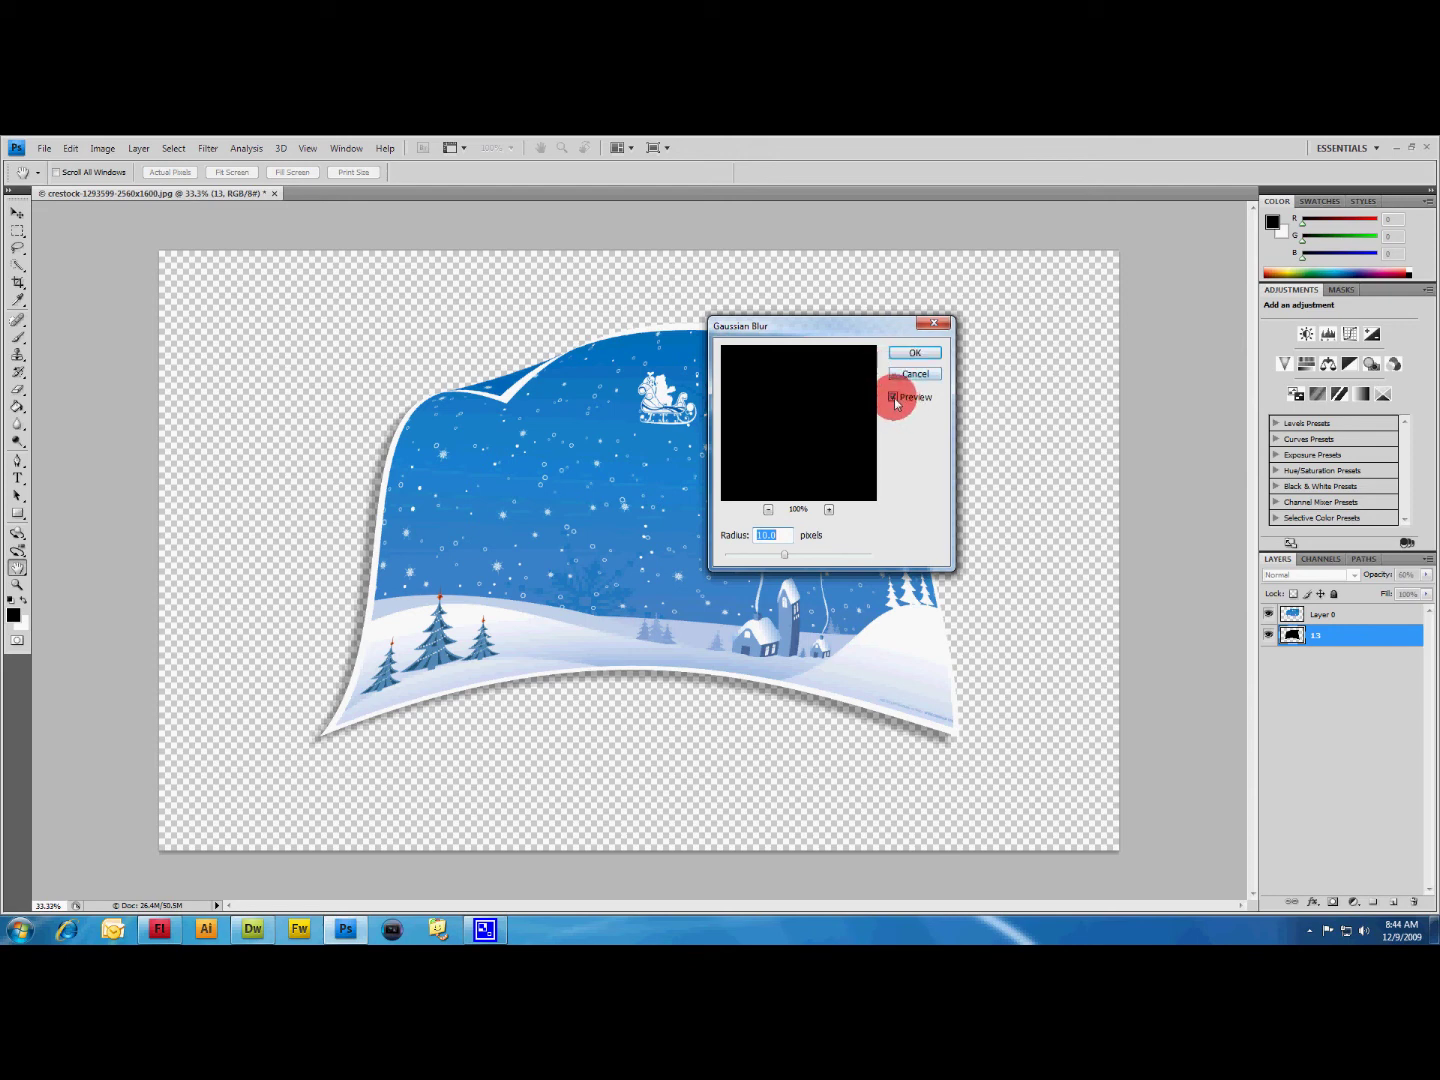
pyautogui.click(783, 556)
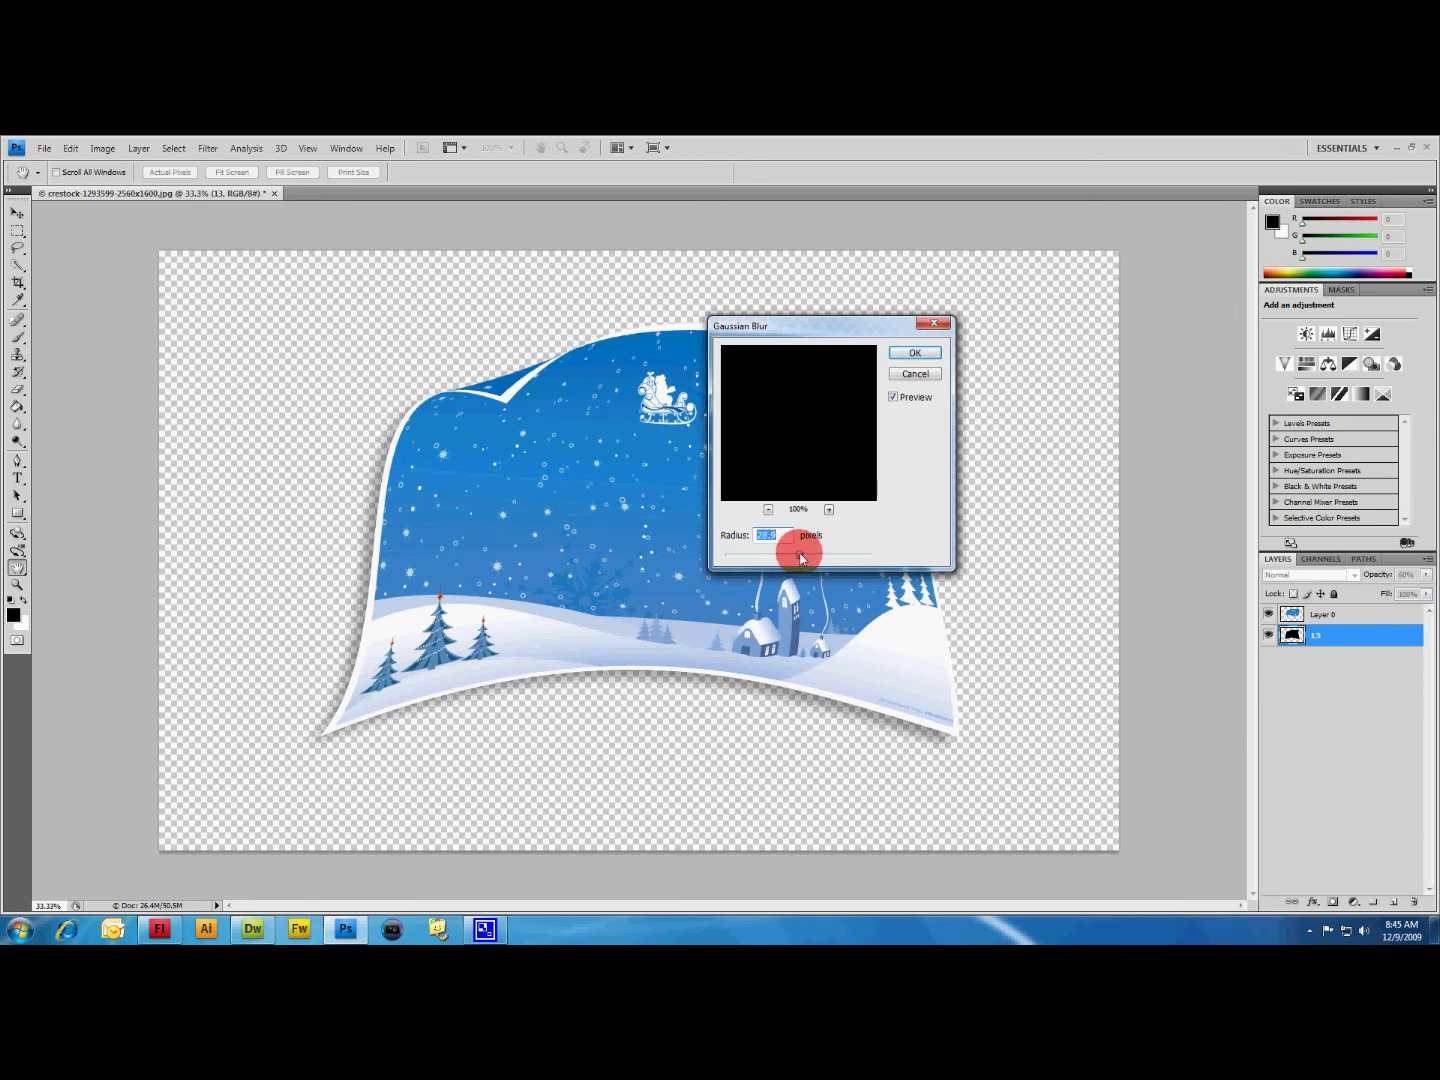
pyautogui.moveTo(779, 536); pyautogui.dragTo(566, 580)
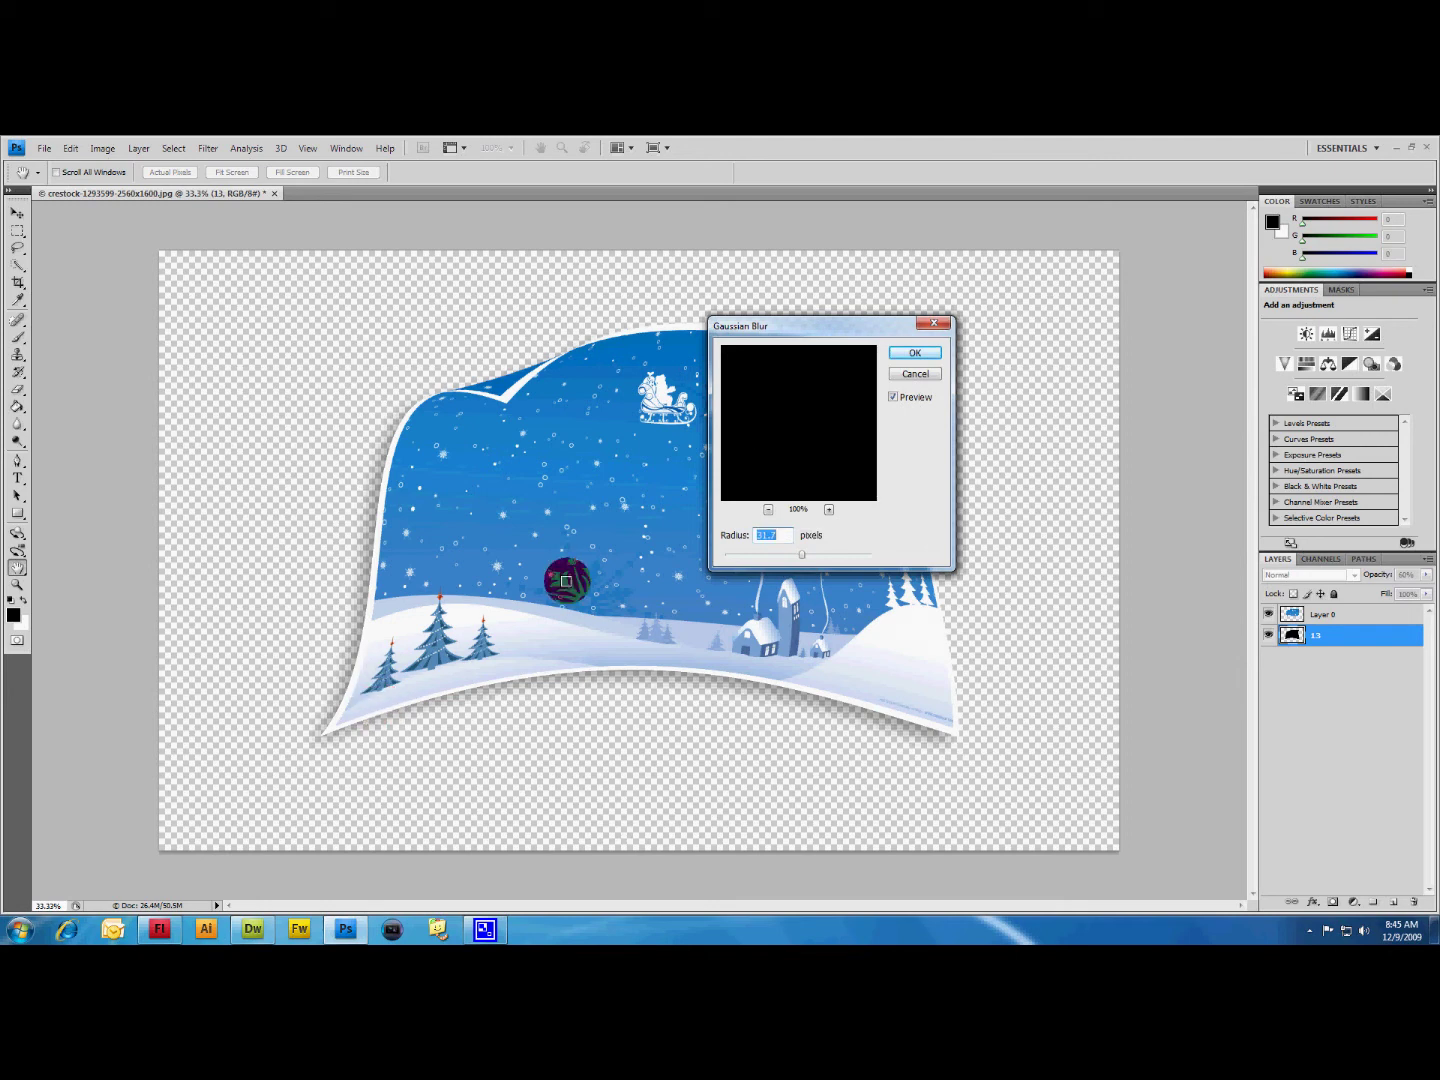
pyautogui.click(912, 356)
pyautogui.press('v')
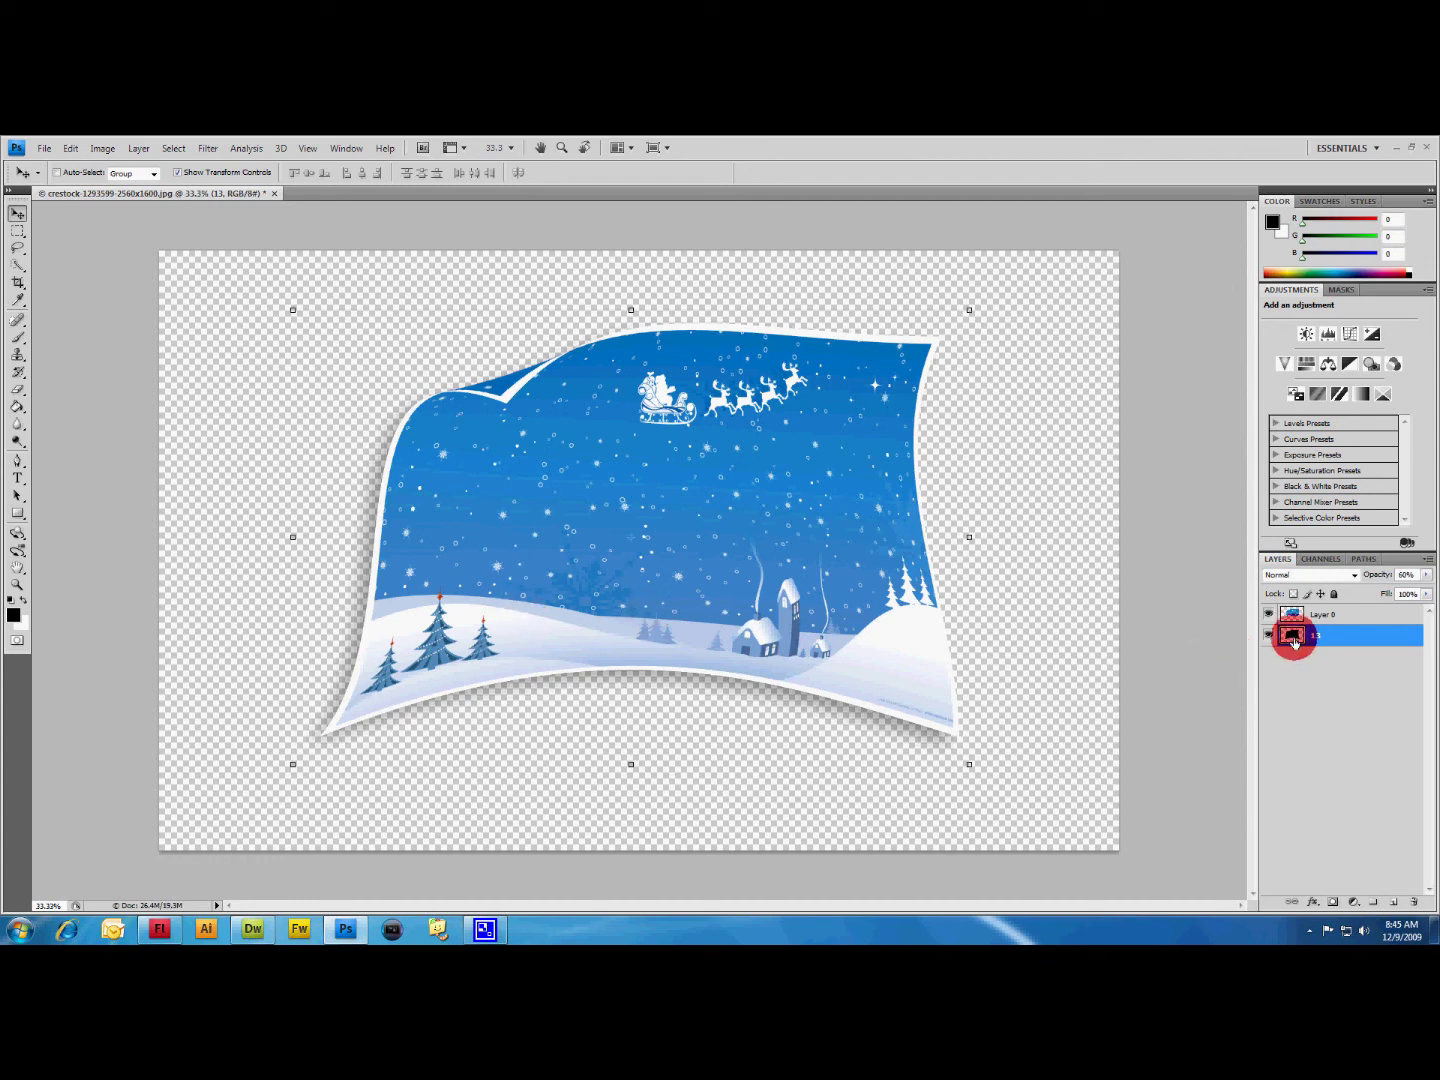
# Select Layer 0 together with the black shadow layer and combine them into one group.
pyautogui.keyDown('shift'); pyautogui.click(1351, 620); pyautogui.keyUp('shift')
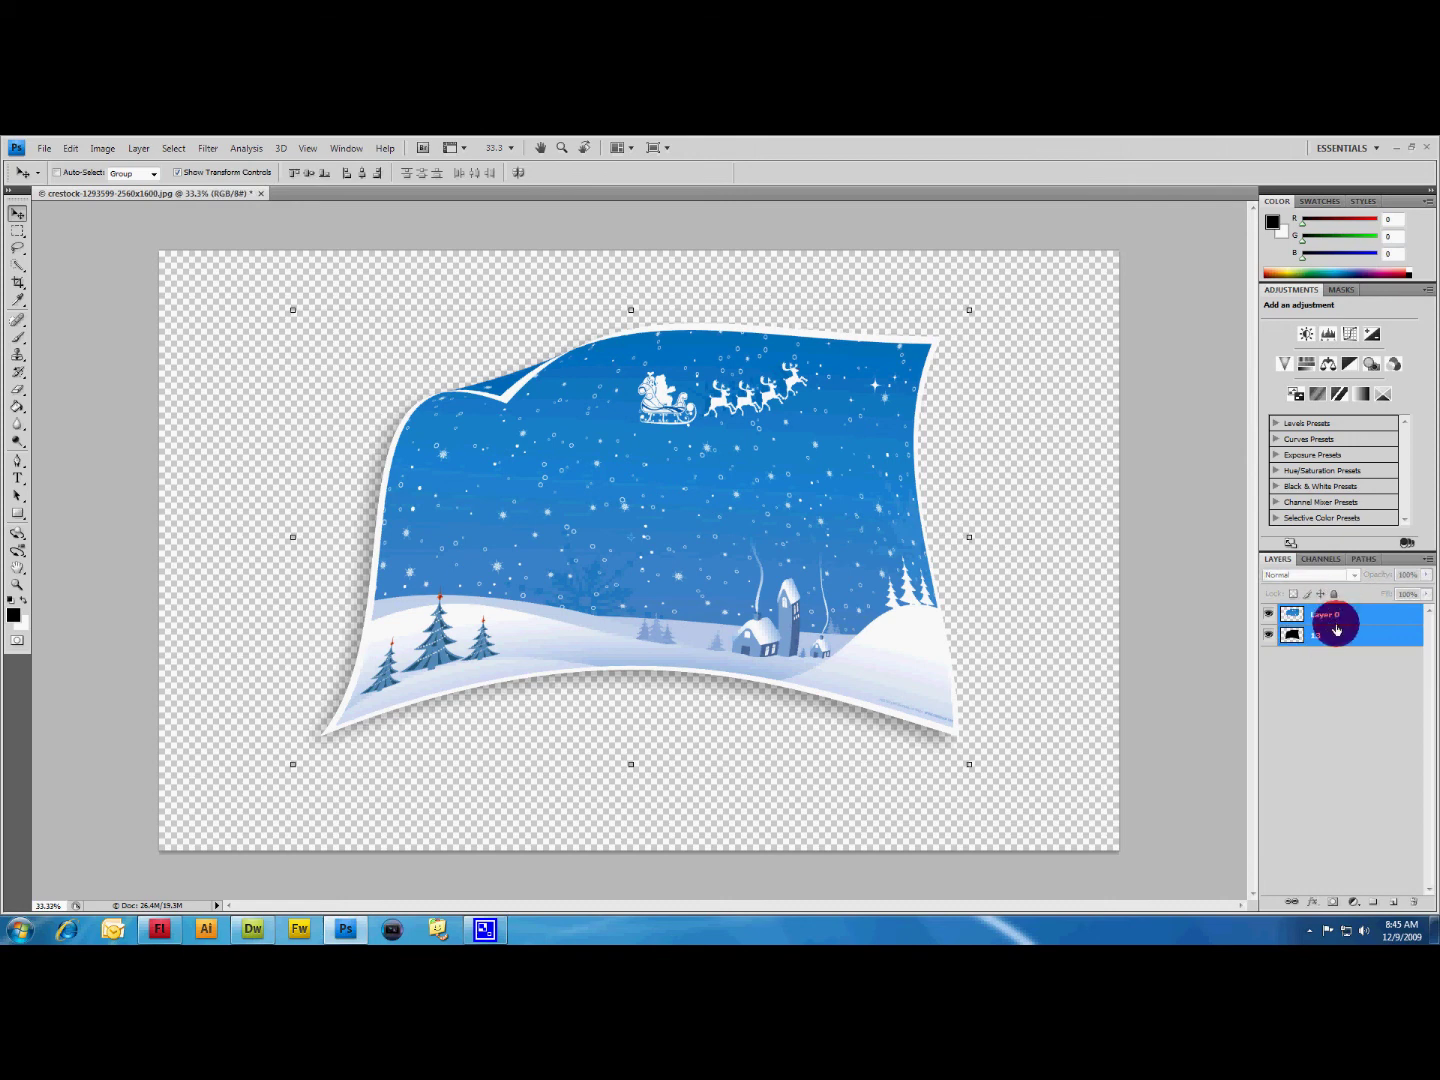
pyautogui.hotkey('ctrl', 'g')
# Free-transform the group, narrowing it to about 97.8% width from its left edge and repositioning it on the canvas.
pyautogui.hotkey('ctrl', 't')
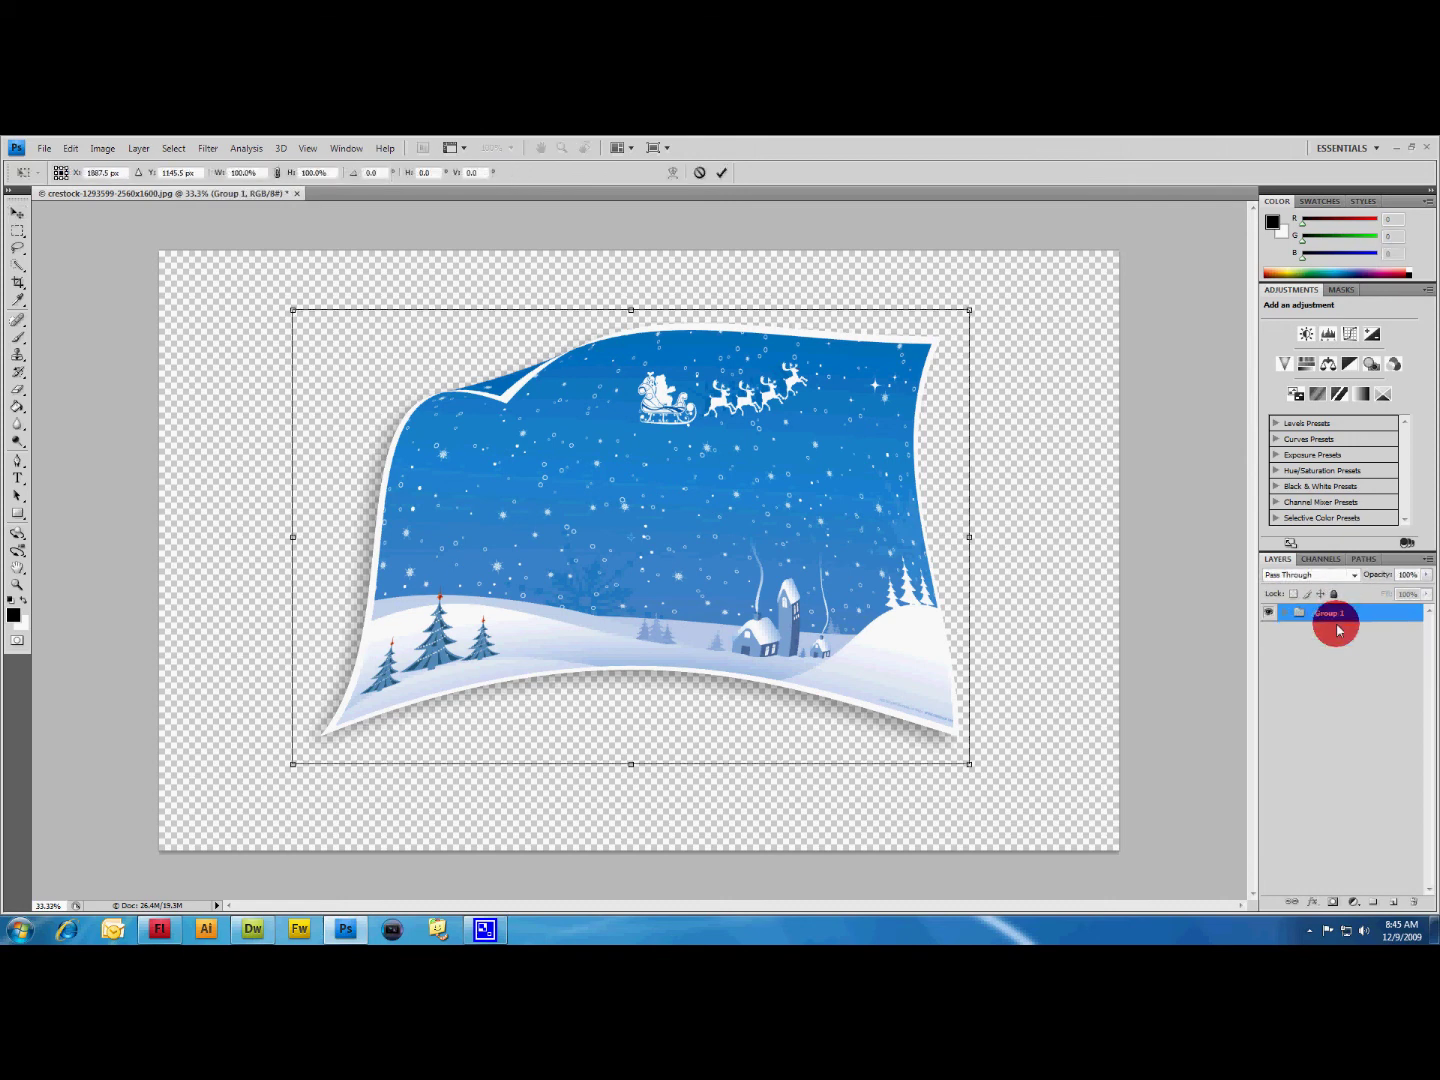
pyautogui.moveTo(563, 571); pyautogui.dragTo(550, 623)
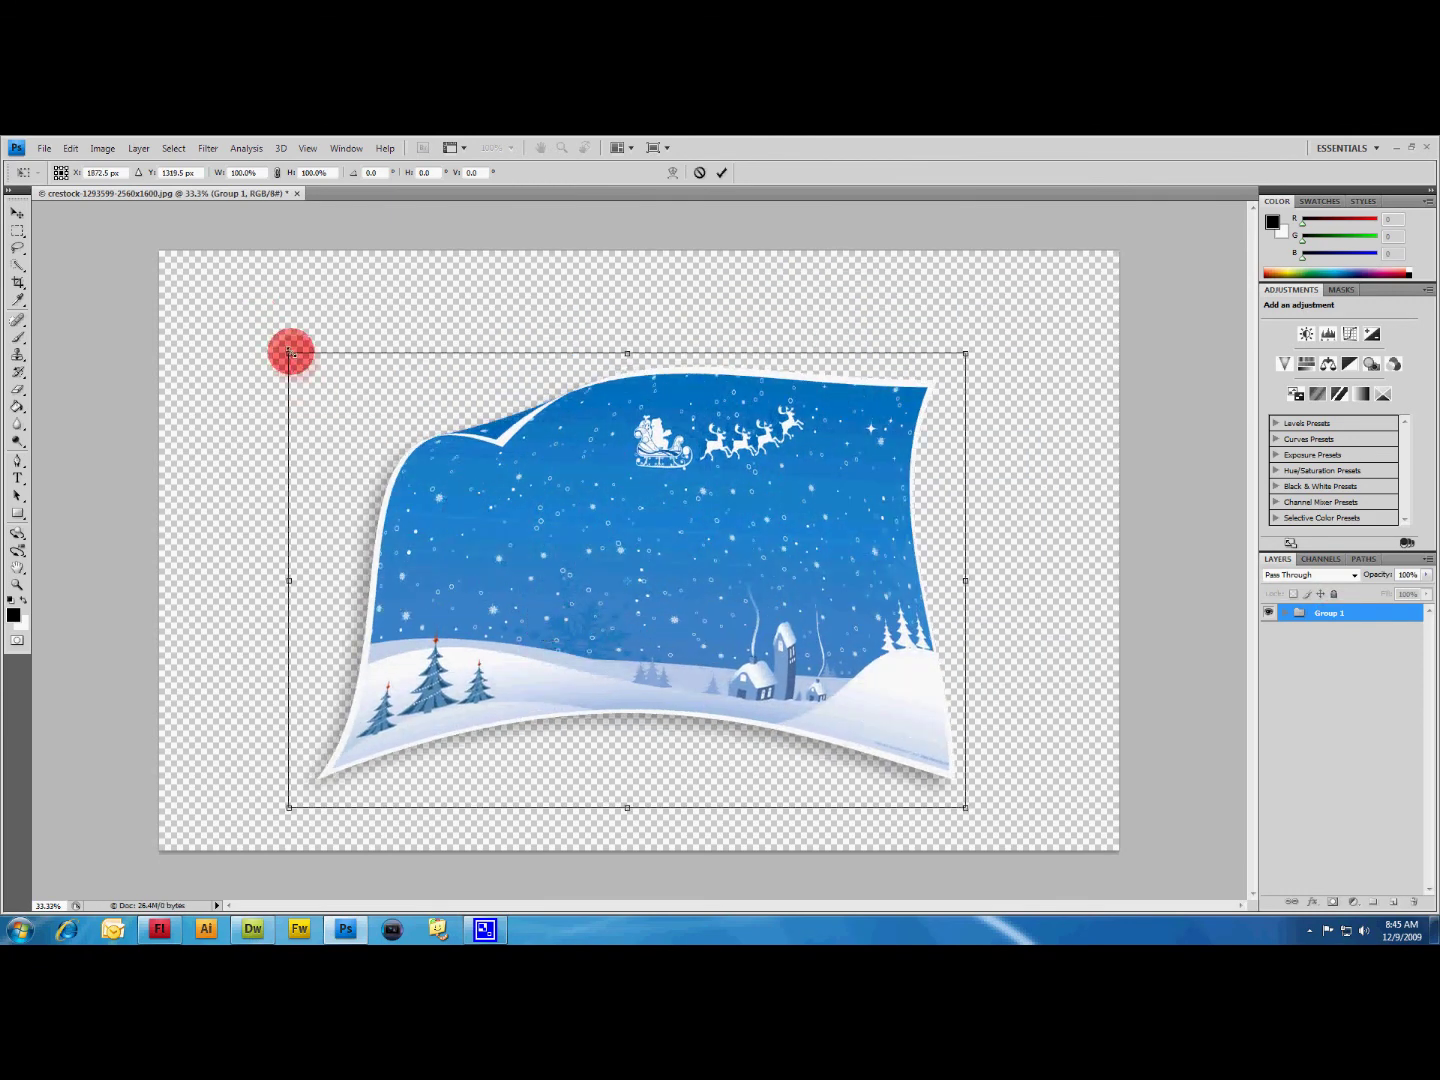
pyautogui.moveTo(290, 352)
pyautogui.mouseDown()
pyautogui.moveTo(581, 540)
pyautogui.moveTo(264, 318)
pyautogui.moveTo(304, 354)
pyautogui.mouseUp()
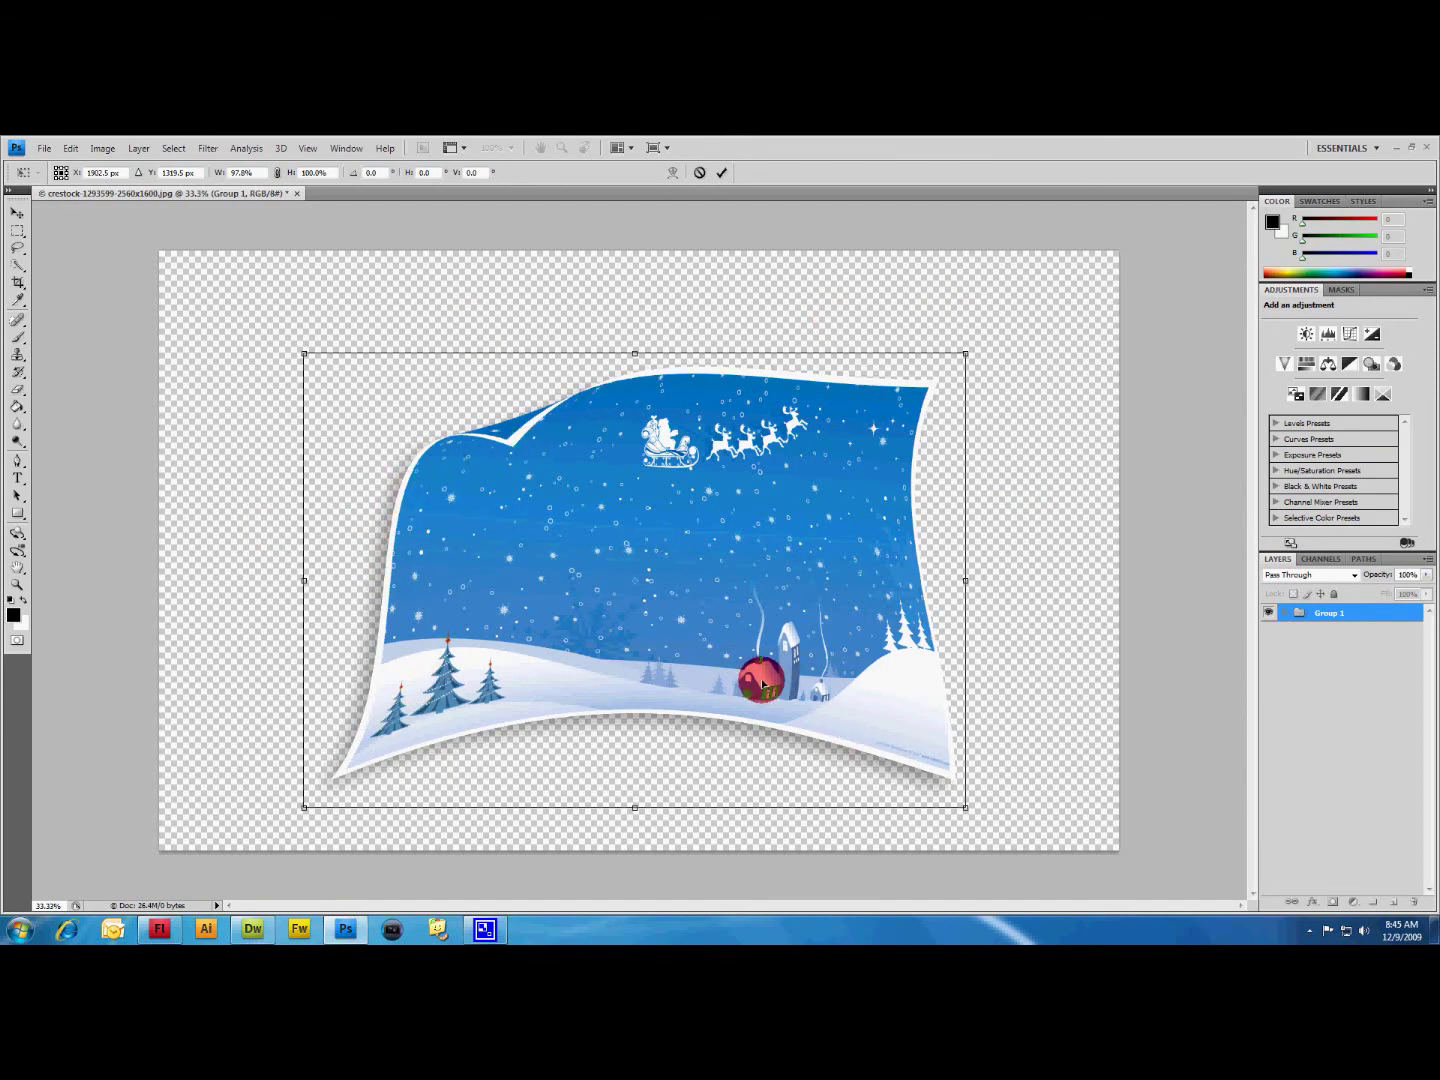
pyautogui.moveTo(739, 657); pyautogui.dragTo(633, 515)
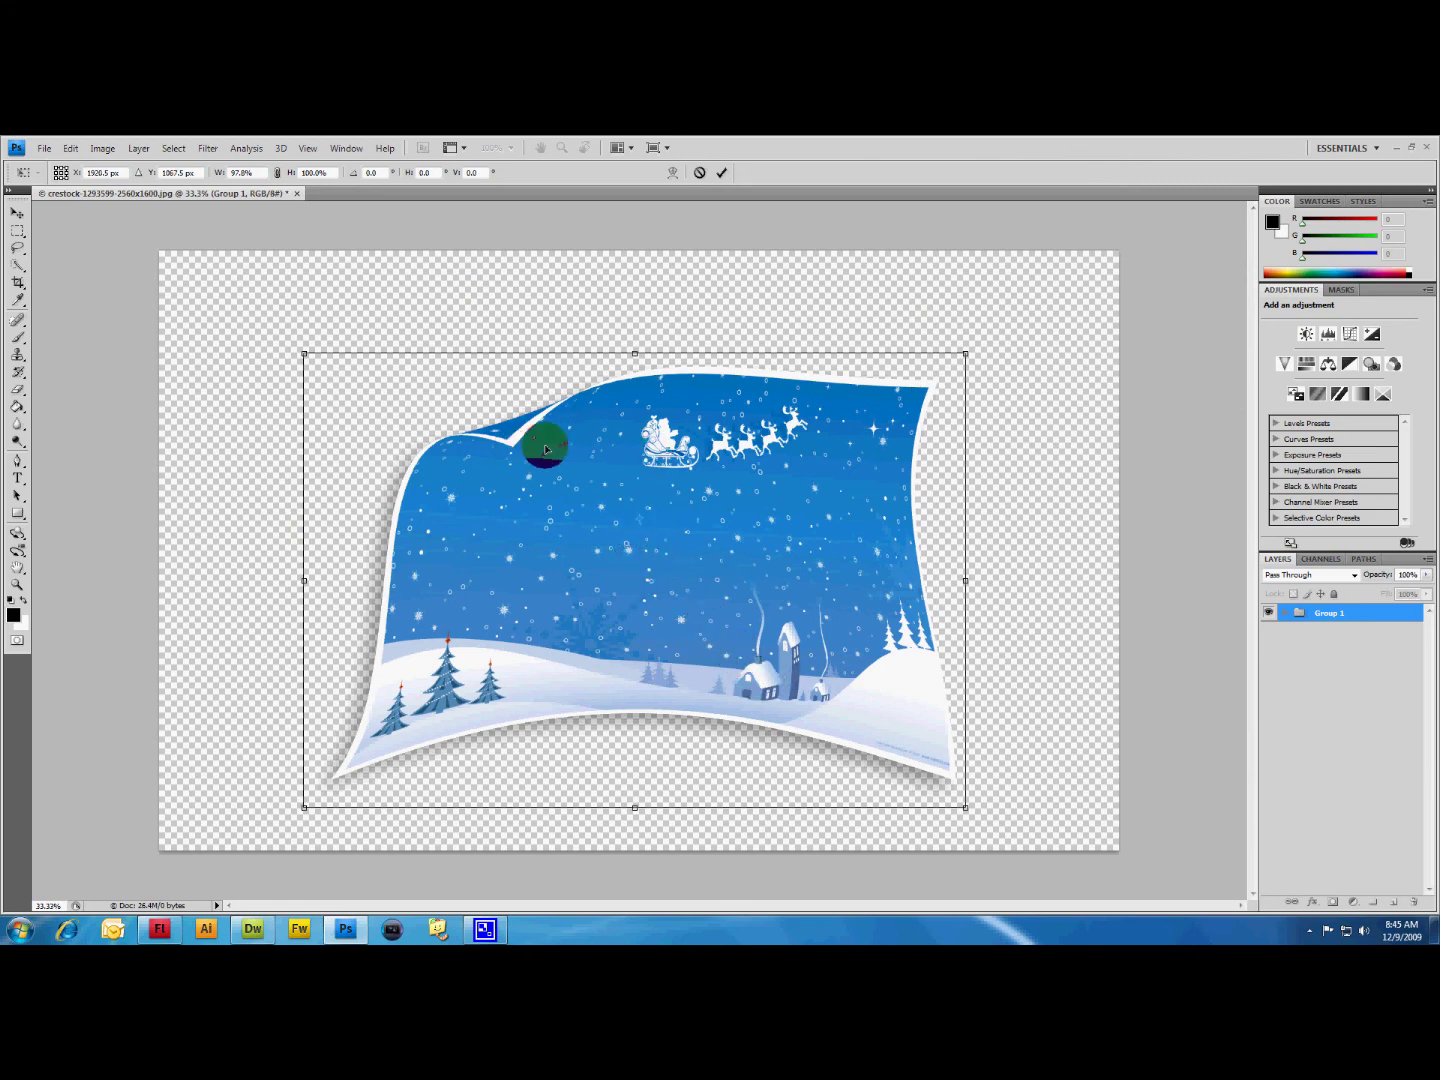